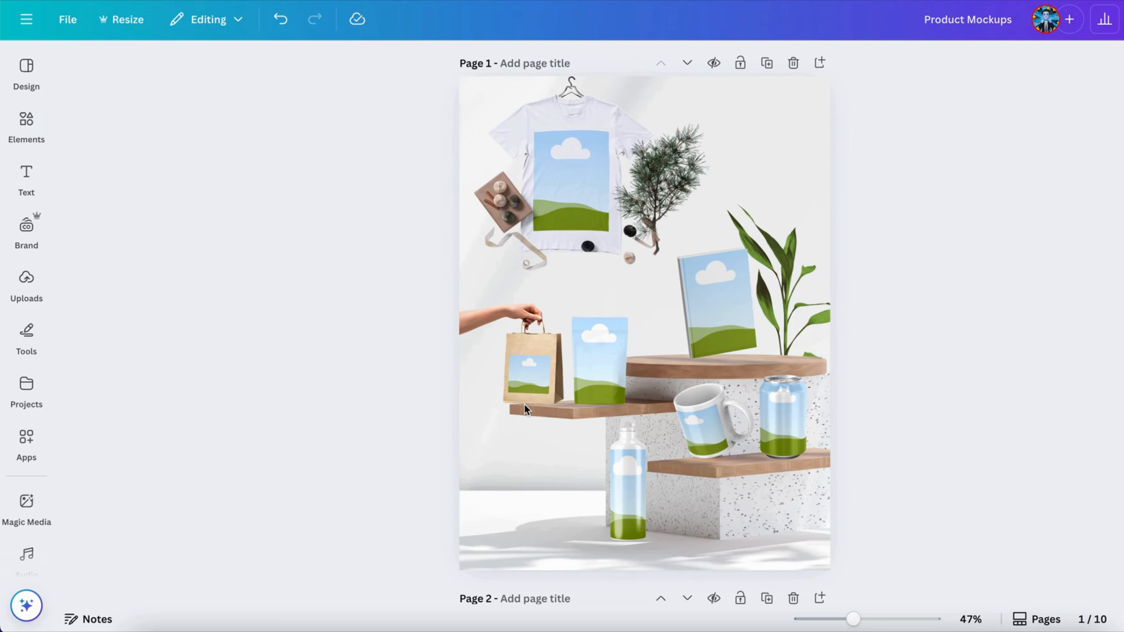
Step: Open the full Mockups collection in the elements library and look through its categories of templates
scroll(441, 381, down, 10)
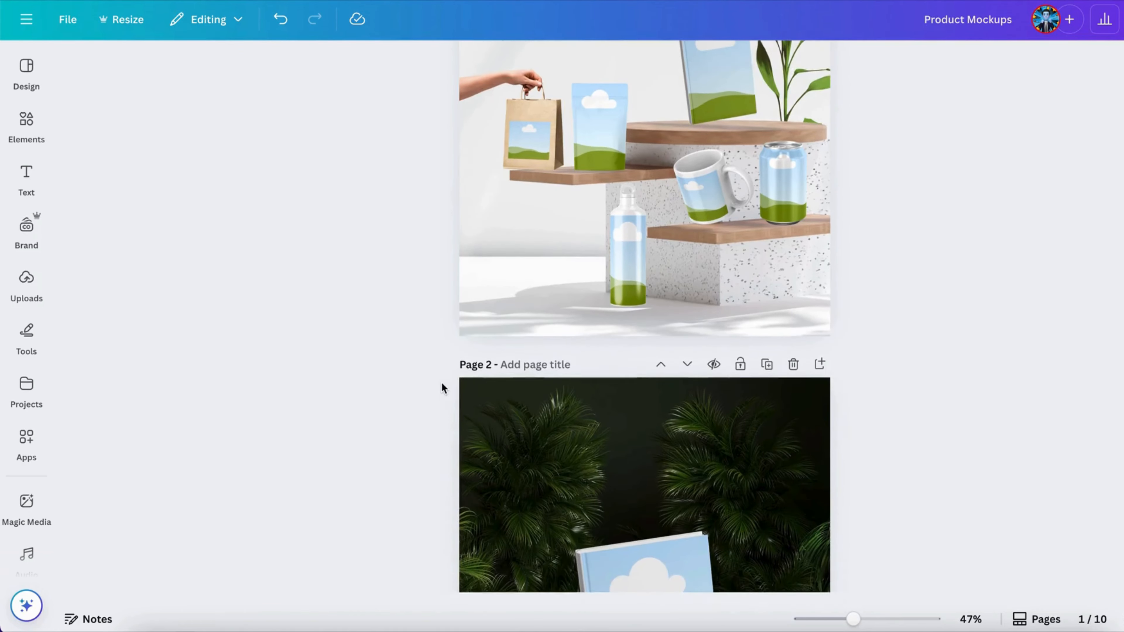
scroll(441, 381, down, 4)
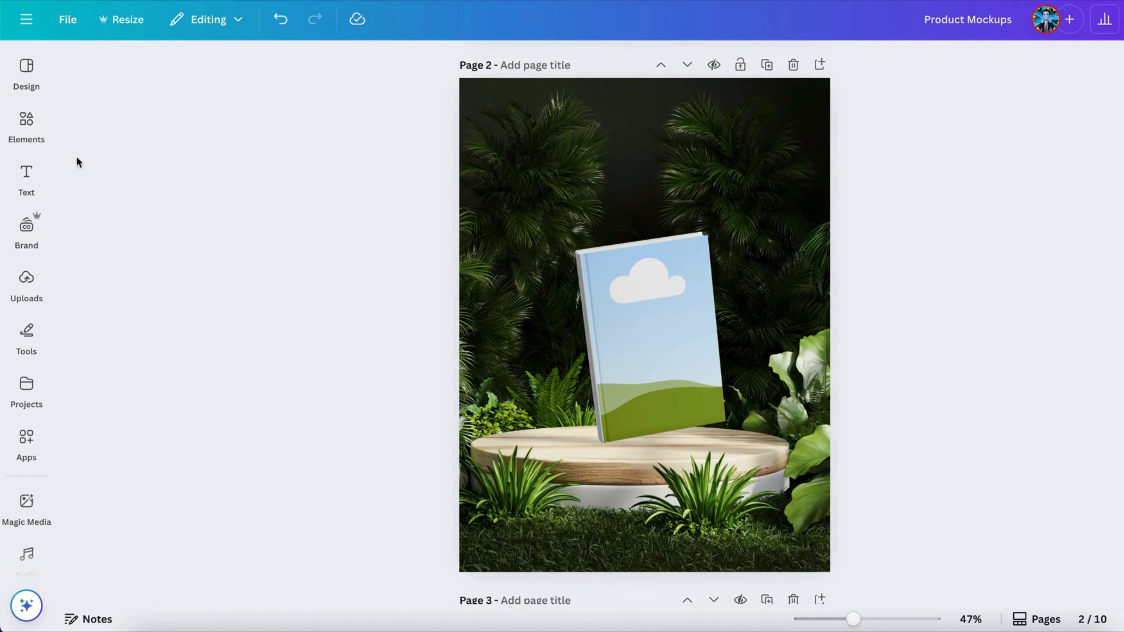
click(28, 127)
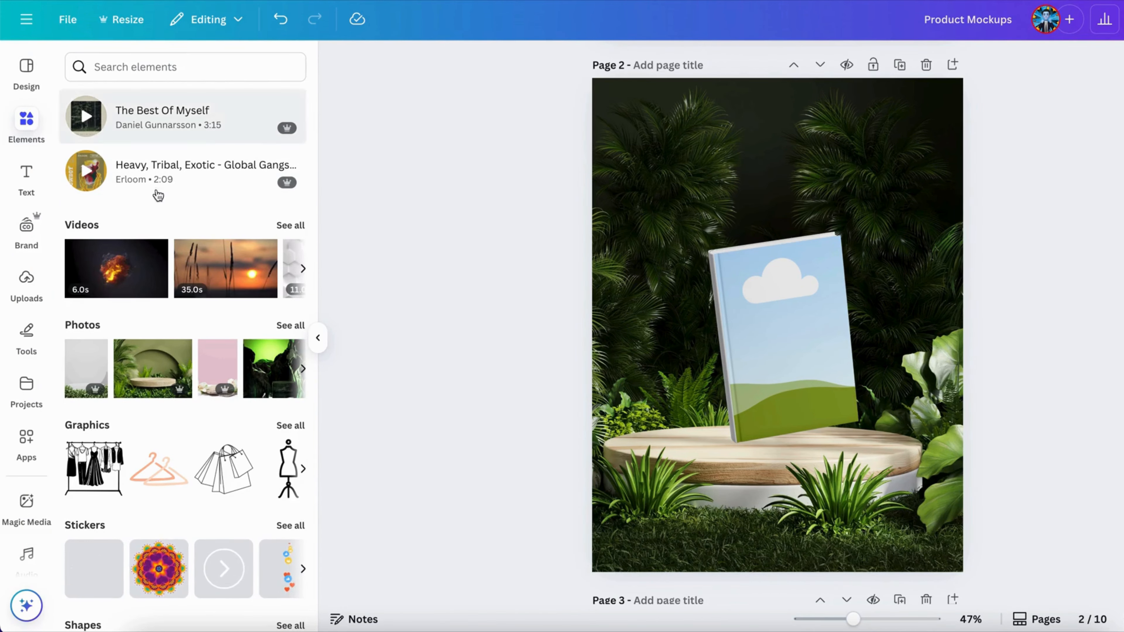
scroll(170, 205, down, 10)
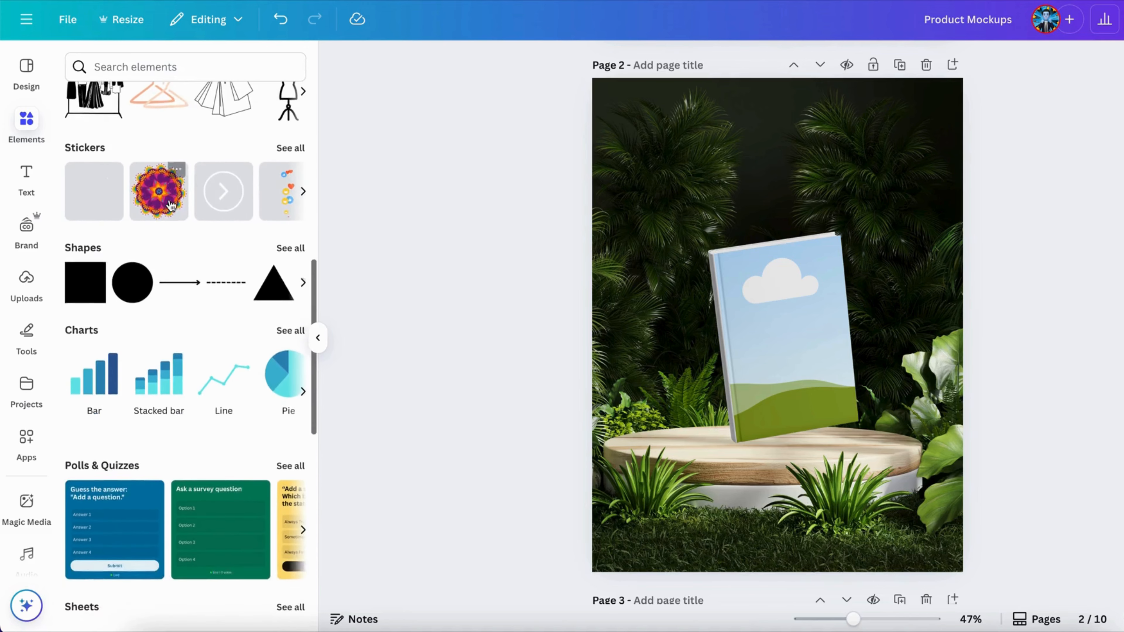
scroll(97, 271, down, 12)
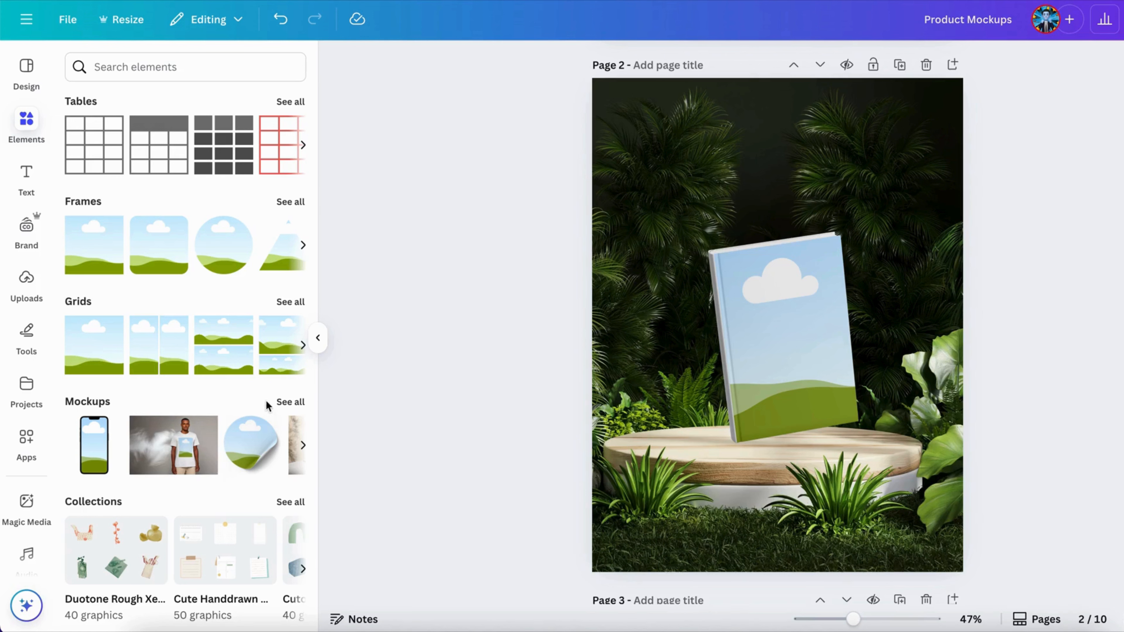
click(289, 401)
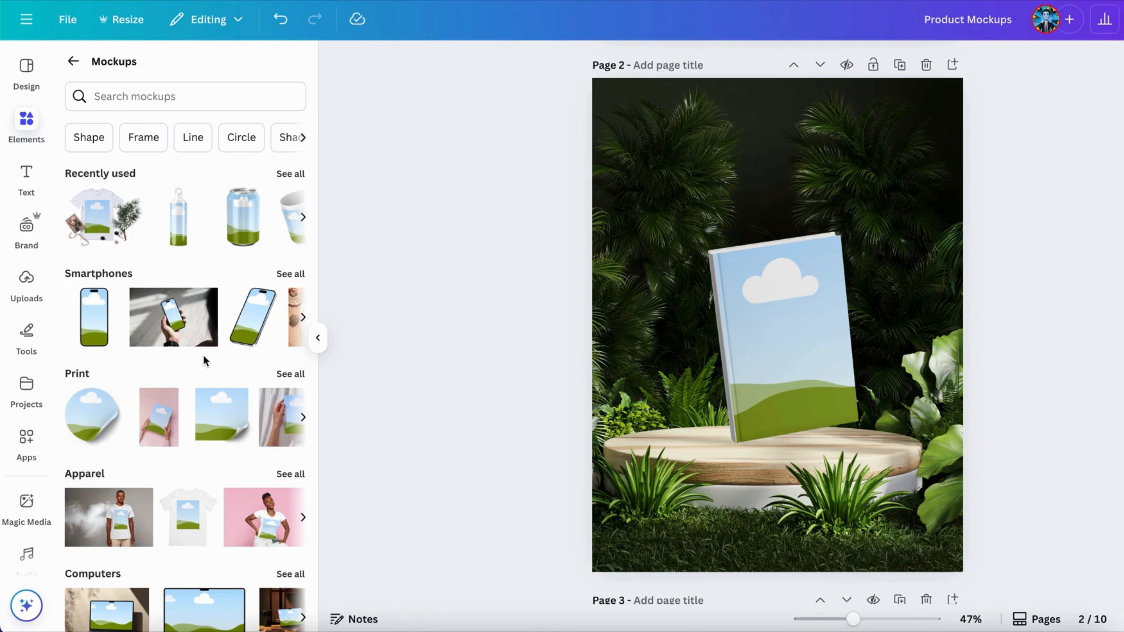
scroll(143, 328, down, 4)
scroll(142, 329, down, 10)
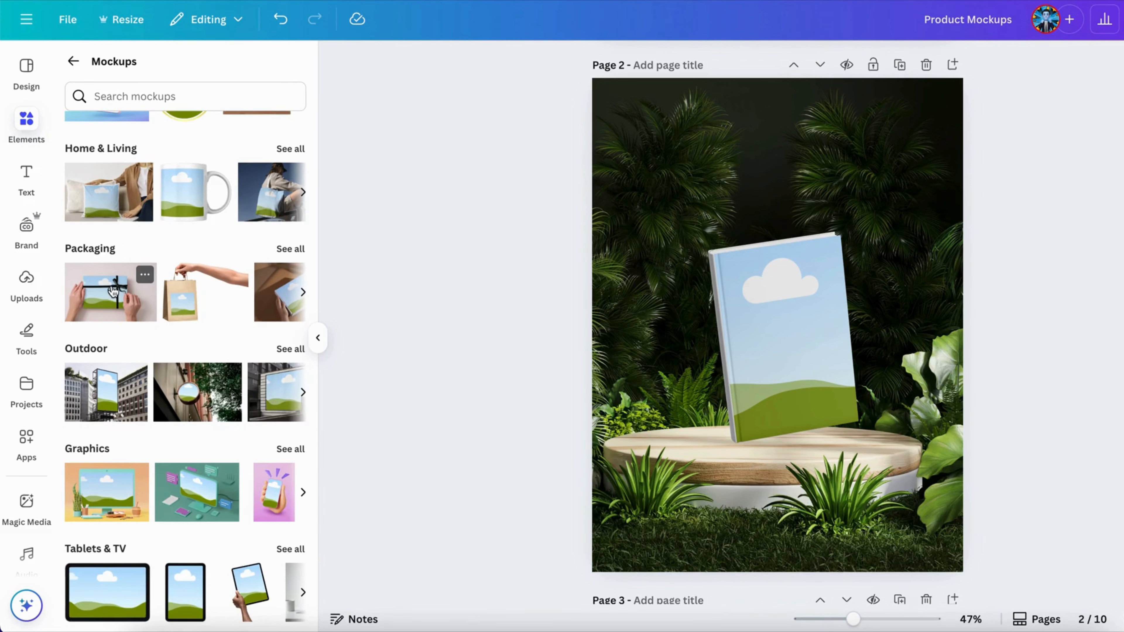
scroll(141, 321, up, 15)
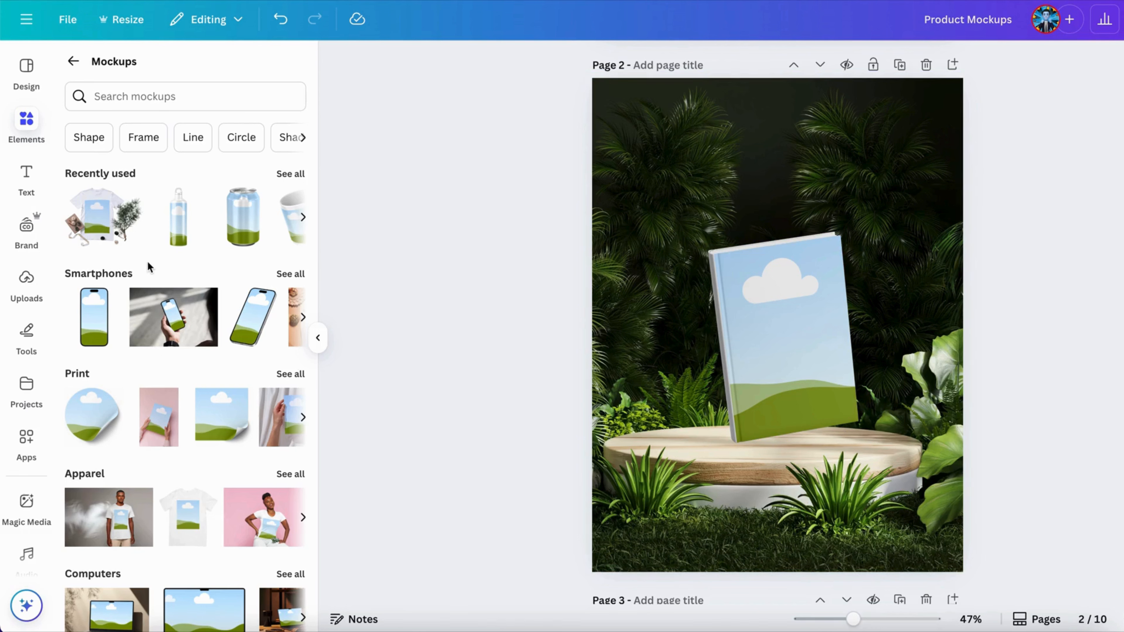
Step: Search the mockups for "book mockup" and try placing the upright book cover template on the page
click(128, 97)
text(boo)
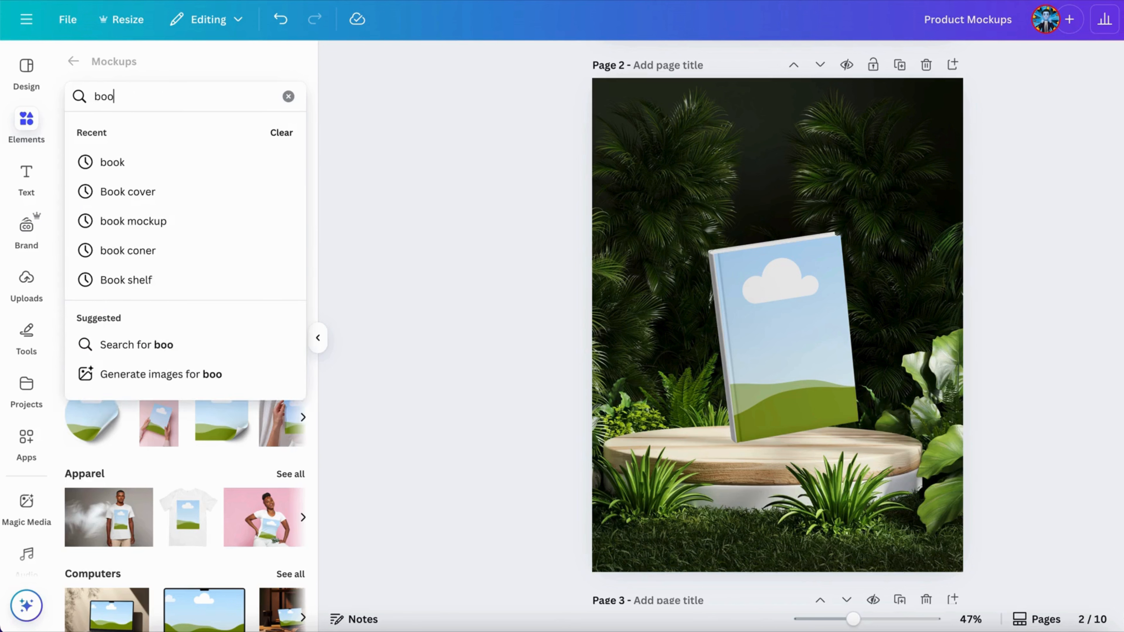
text(k mockup)
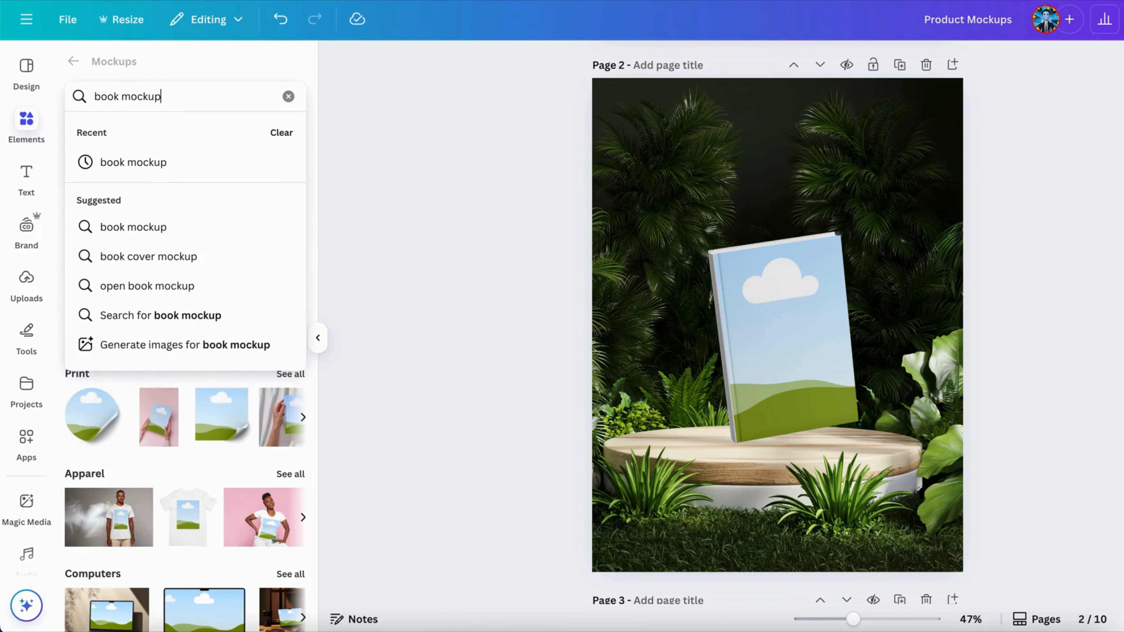
key(Return)
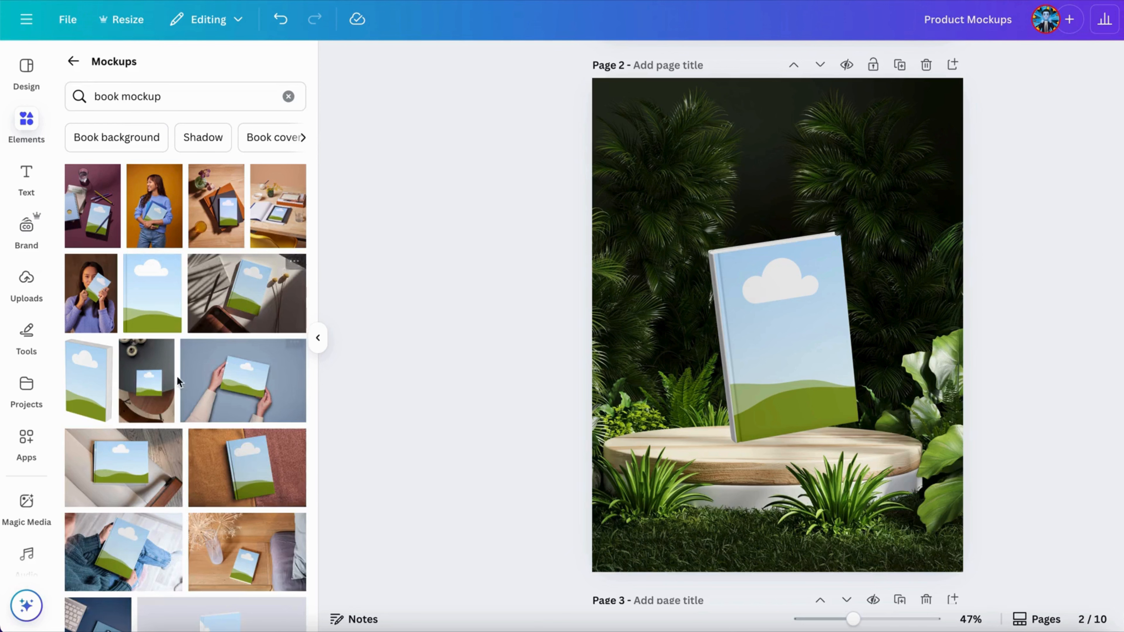
drag(137, 331, 782, 361)
Step: Go back to the mockup categories and show the complete Packaging collection
scroll(236, 374, down, 6)
scroll(236, 374, up, 8)
scroll(472, 376, up, 1)
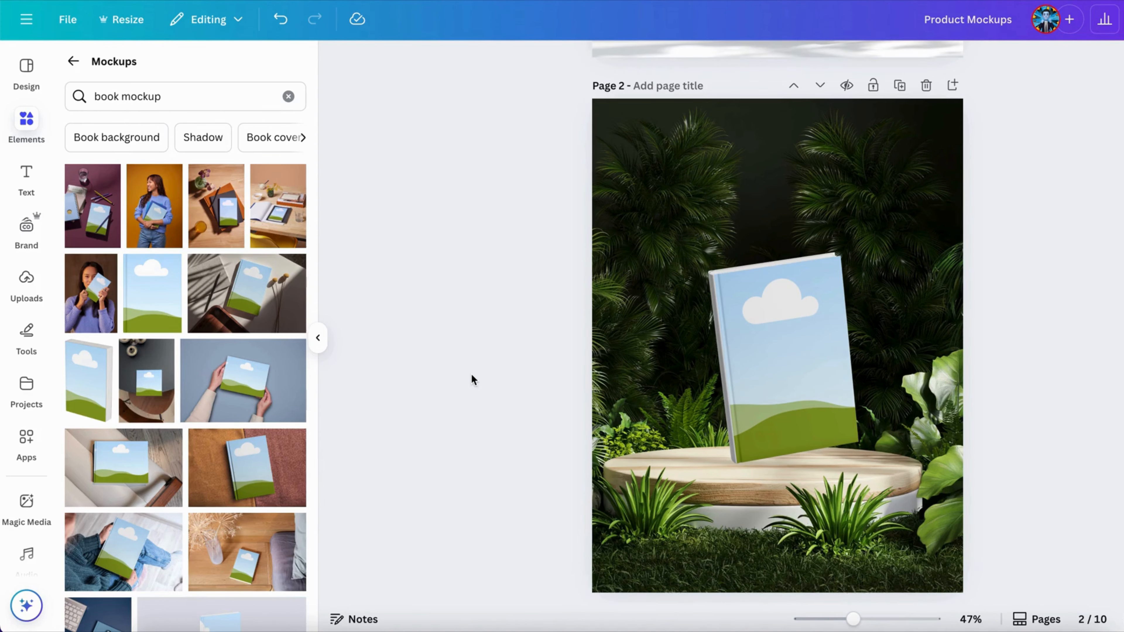
scroll(471, 373, down, 1)
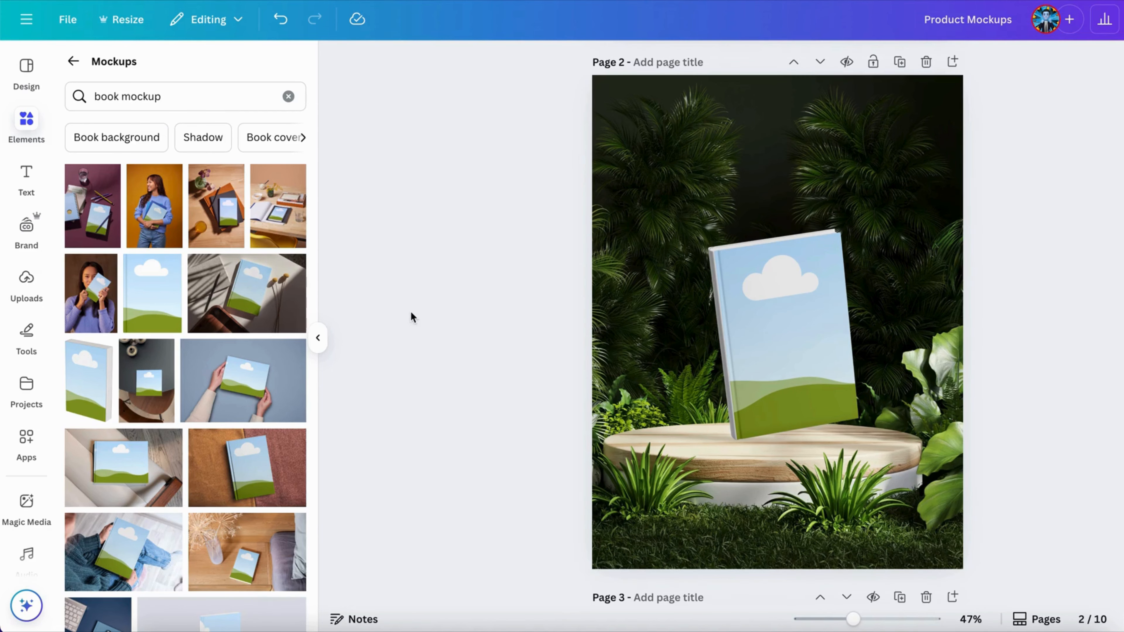
scroll(410, 312, down, 10)
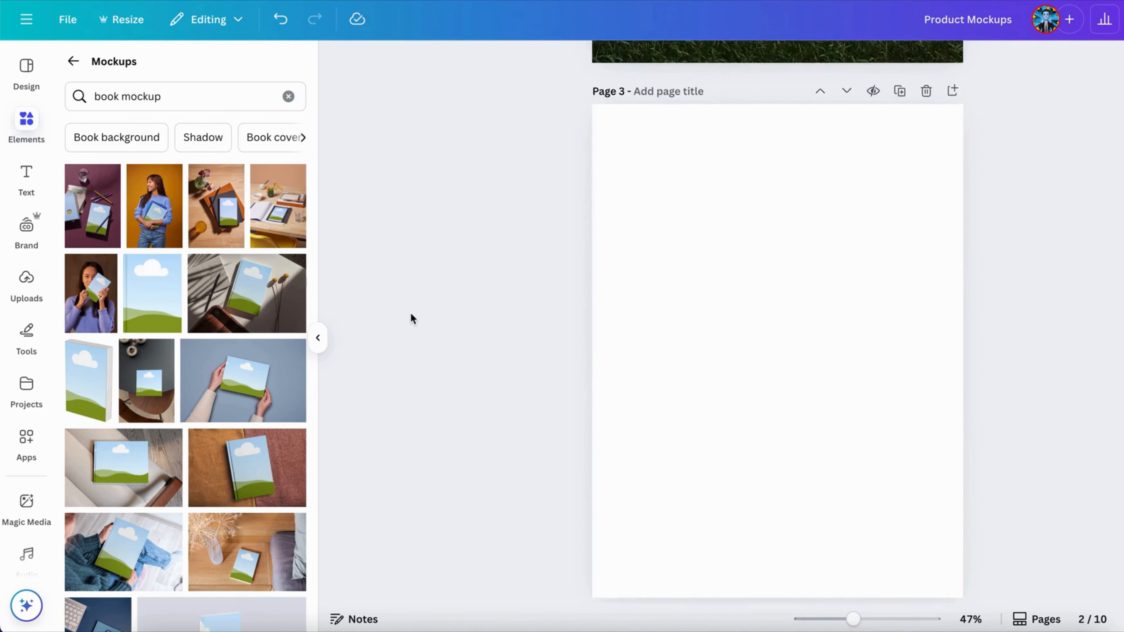
scroll(410, 312, up, 1)
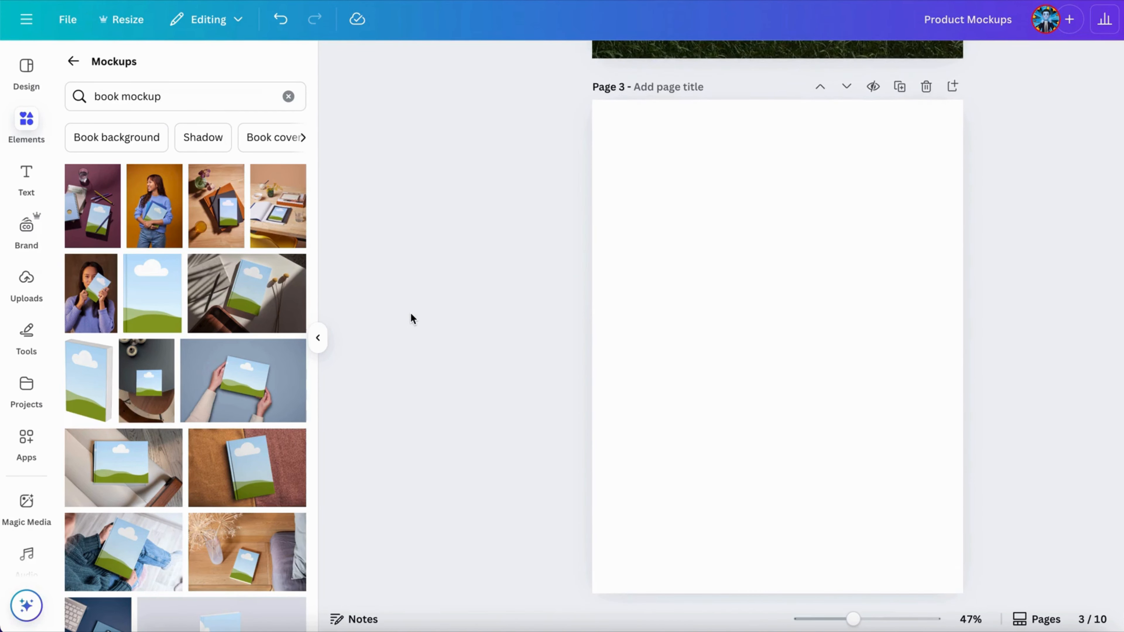
click(76, 64)
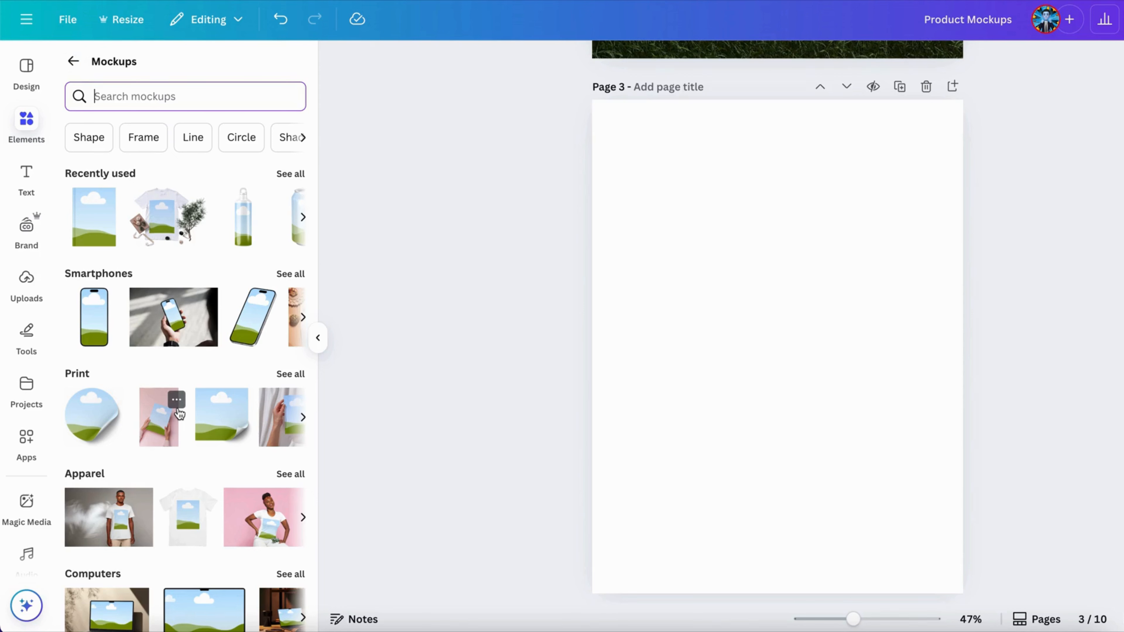
scroll(146, 357, down, 2)
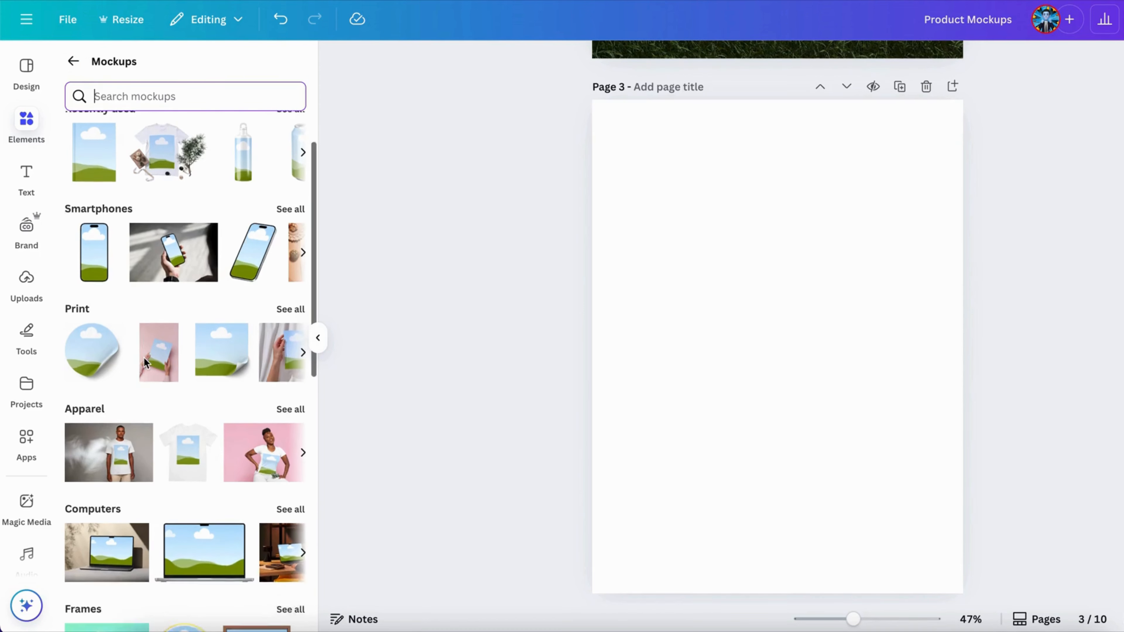
scroll(146, 361, down, 2)
scroll(119, 266, up, 4)
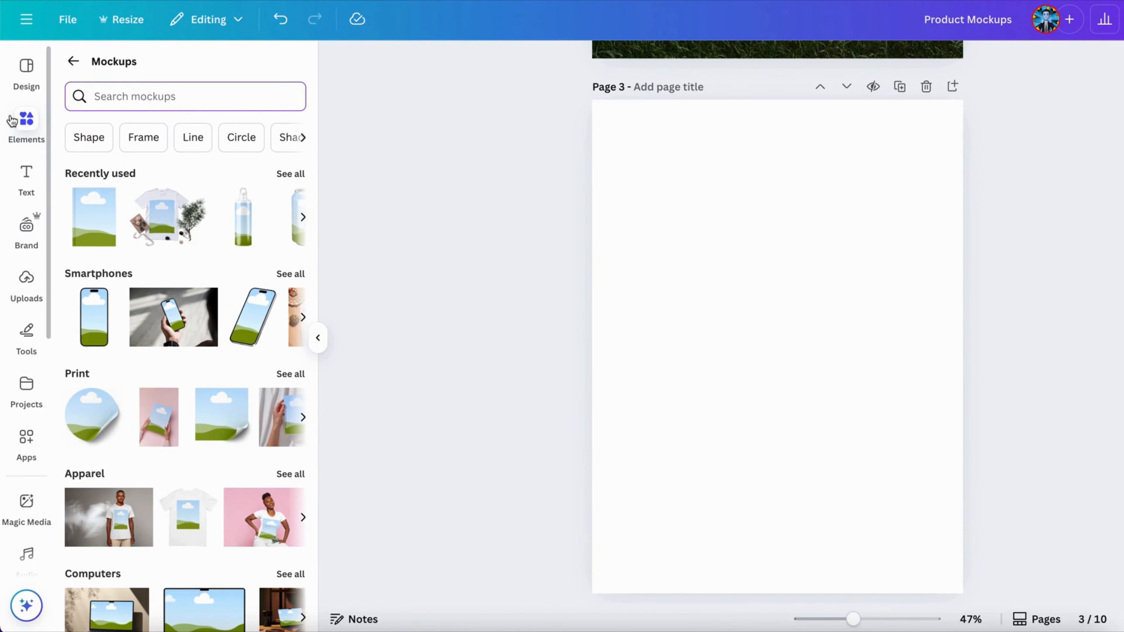
scroll(154, 262, down, 5)
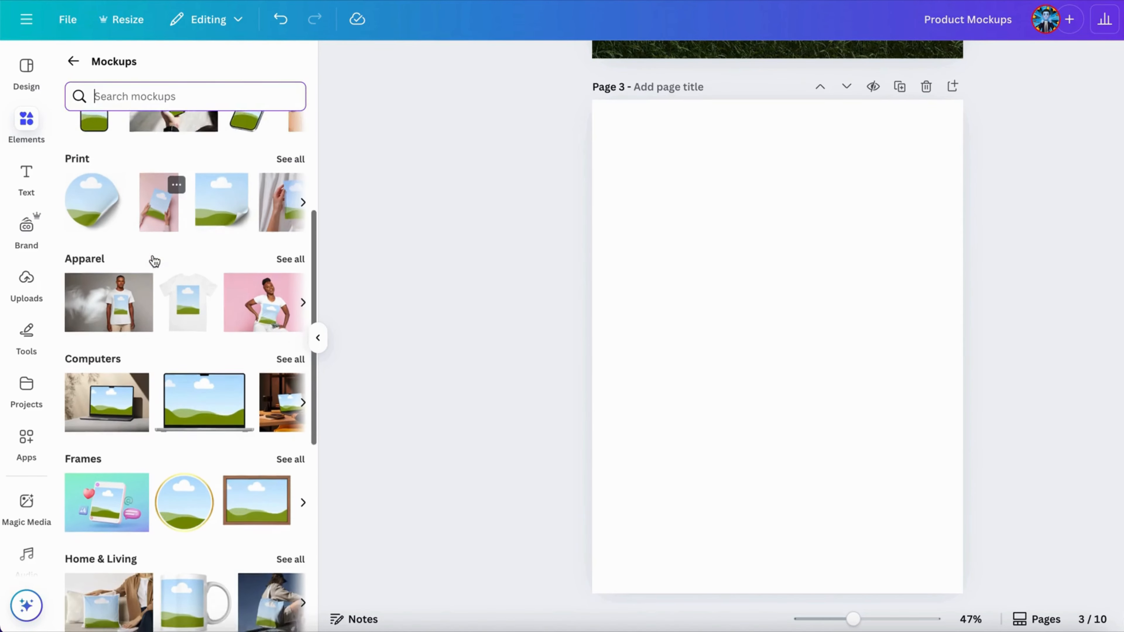
scroll(154, 261, down, 8)
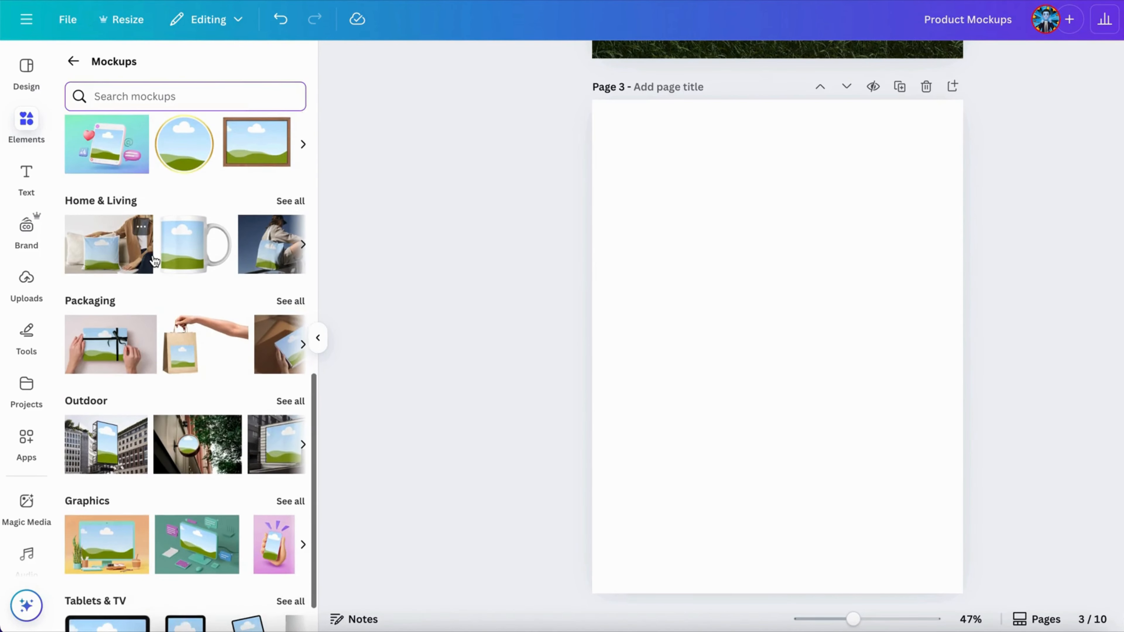
click(292, 305)
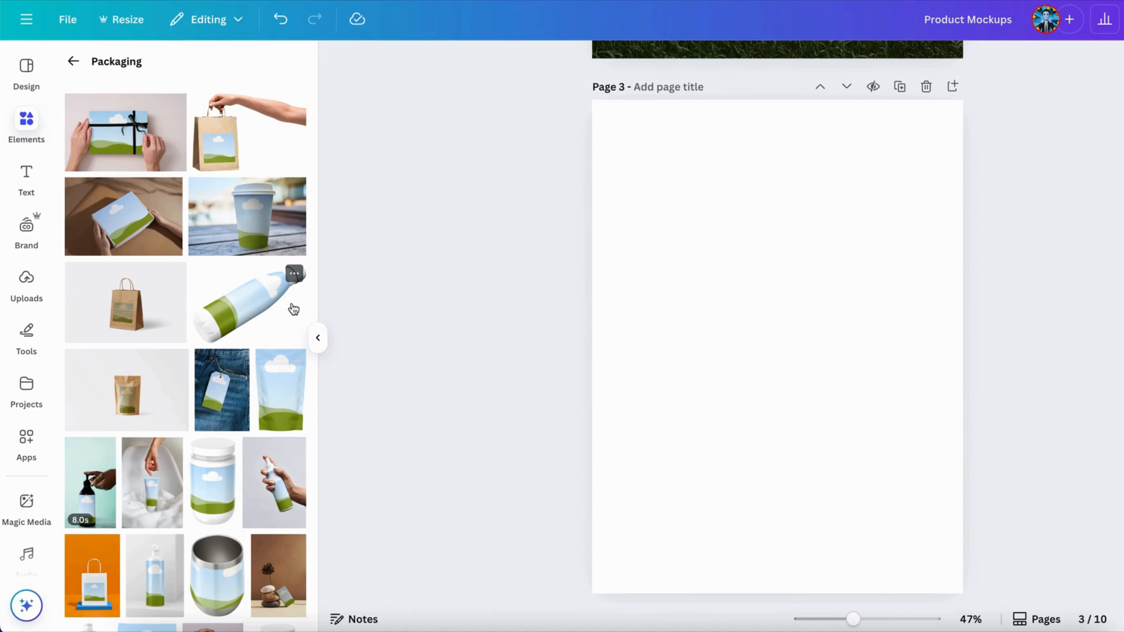
Step: Look through the Packaging collection for bag, bottle, jar and pouch mockup templates
scroll(170, 273, down, 6)
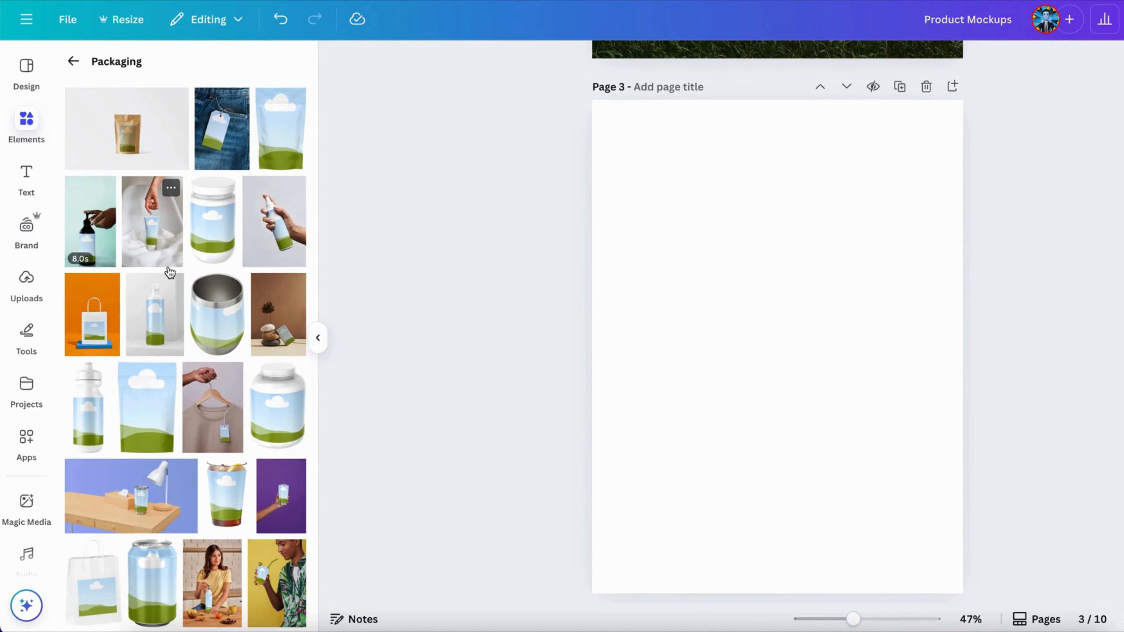
scroll(170, 272, down, 10)
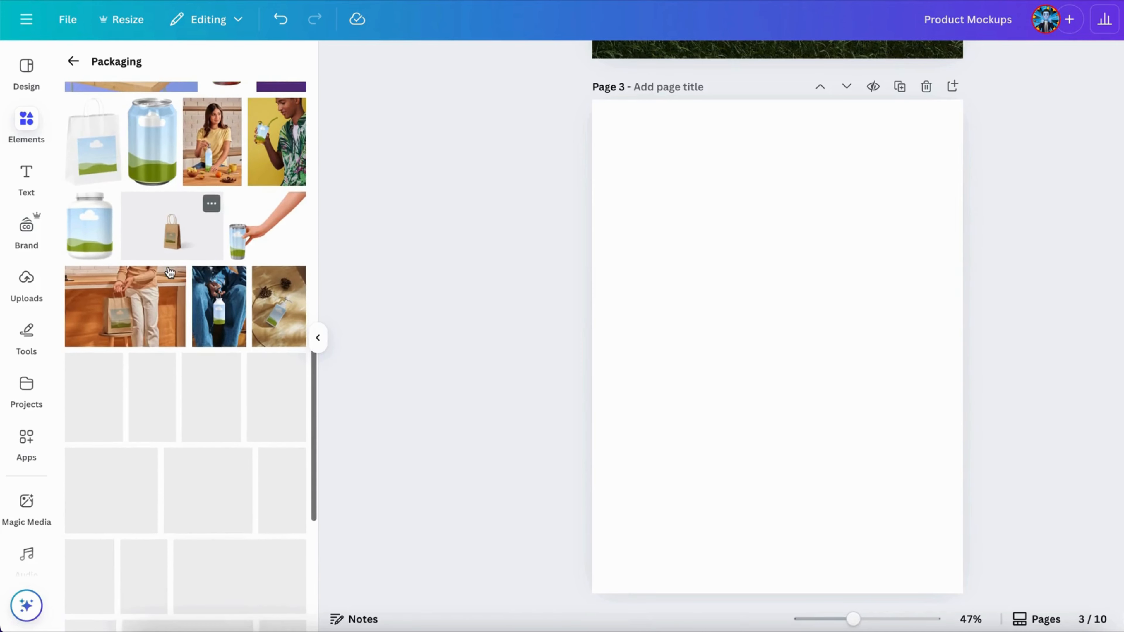
scroll(170, 273, down, 3)
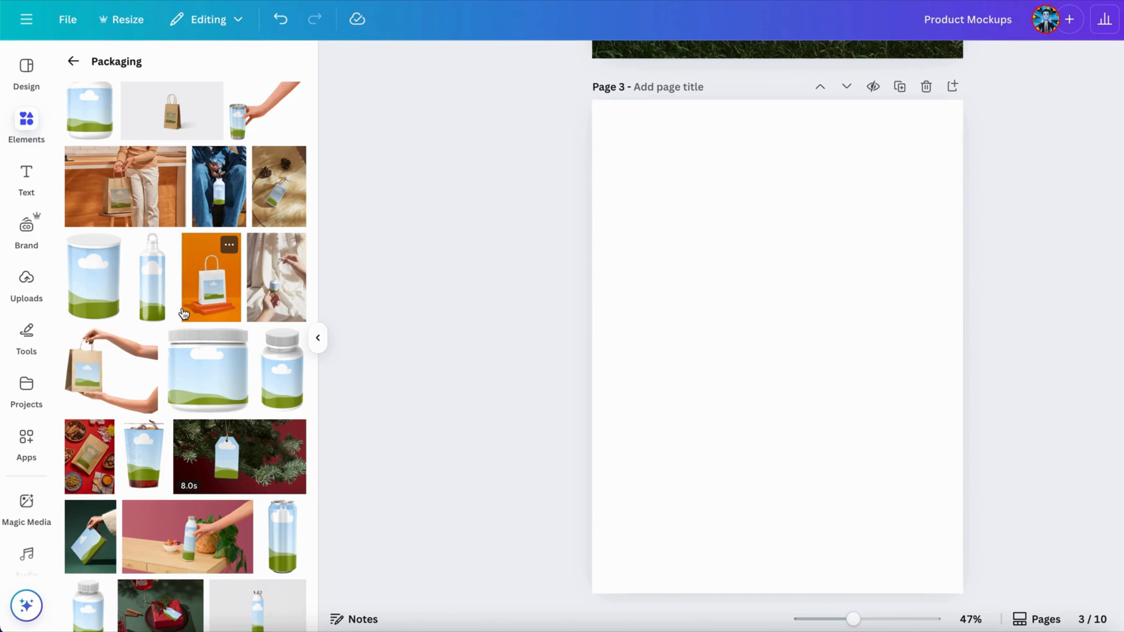
scroll(183, 313, up, 20)
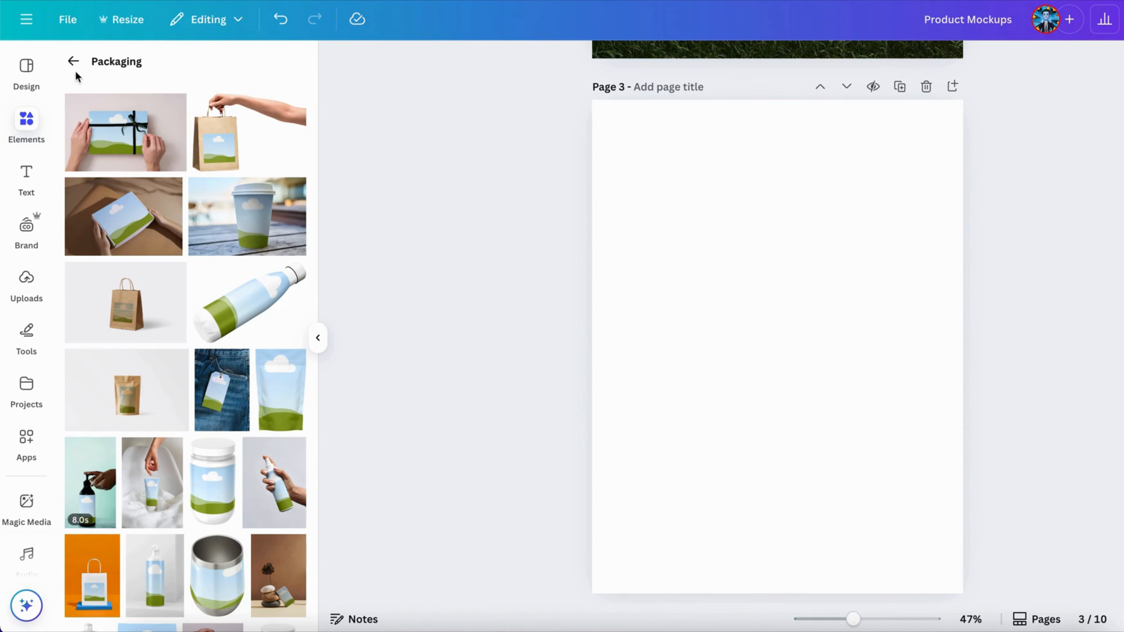
Step: Return to the mockup categories and search the mockups for "snack packaging"
click(73, 61)
click(139, 96)
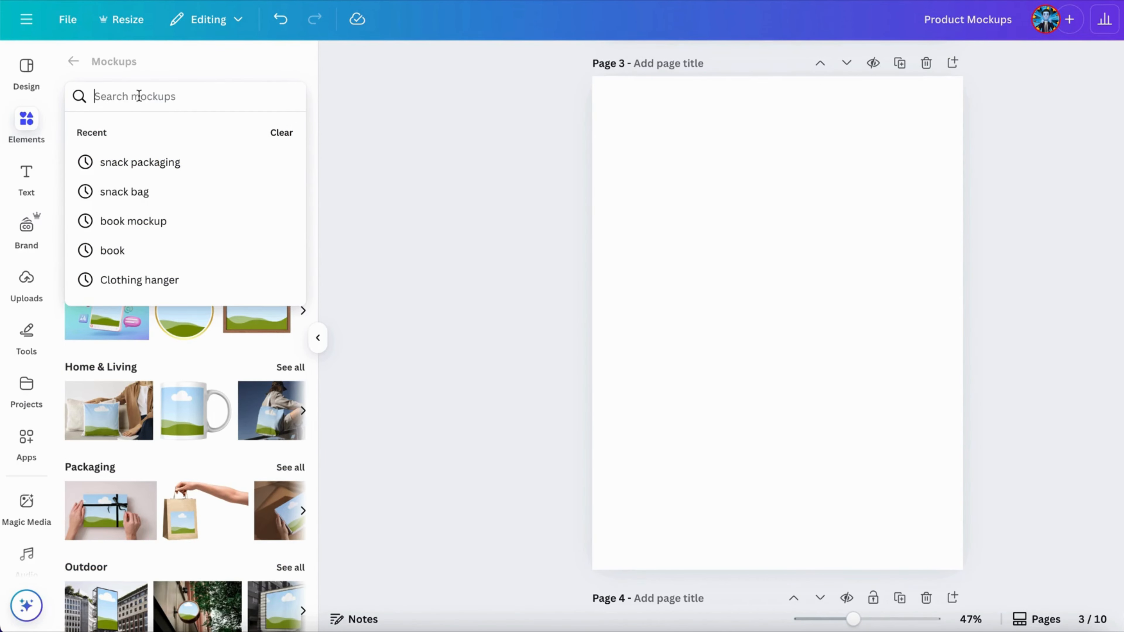
text(snack)
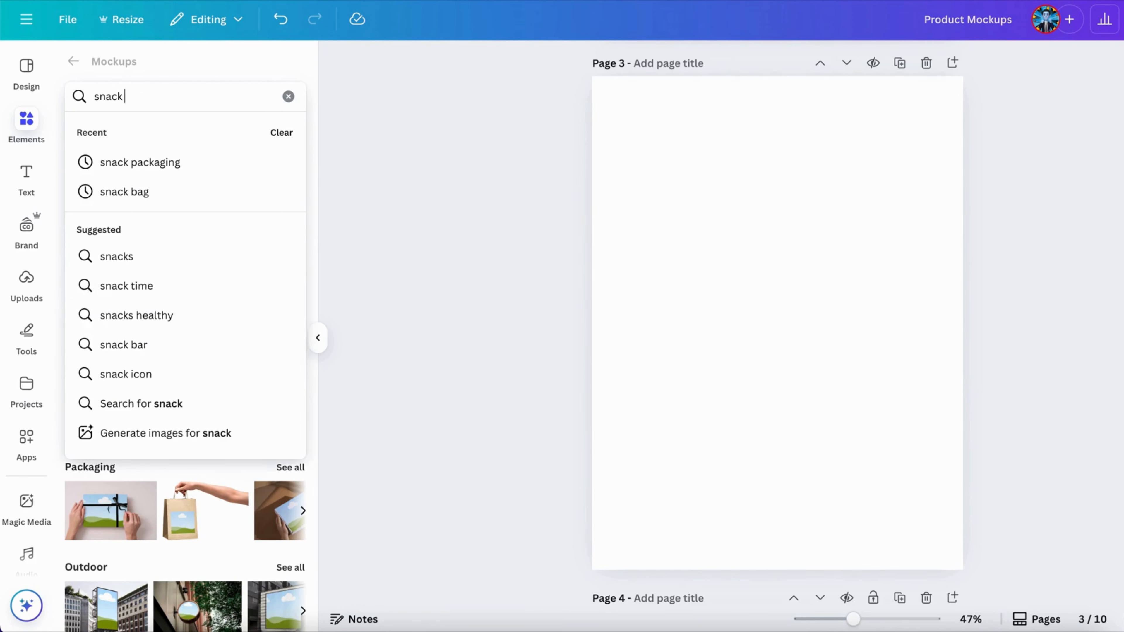
text( pa)
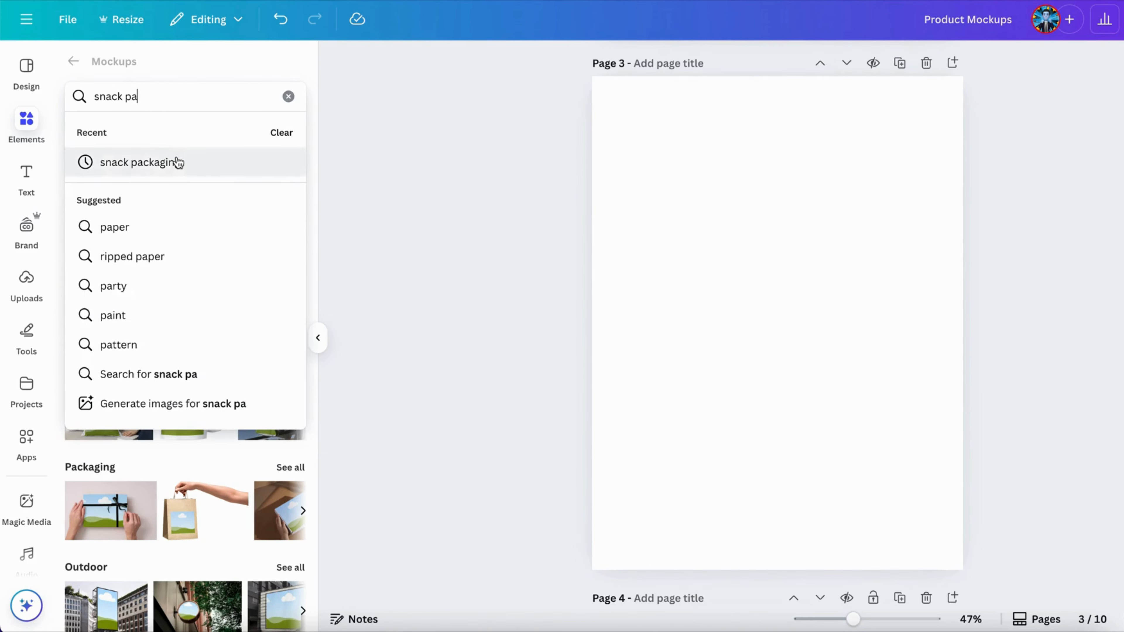
click(176, 161)
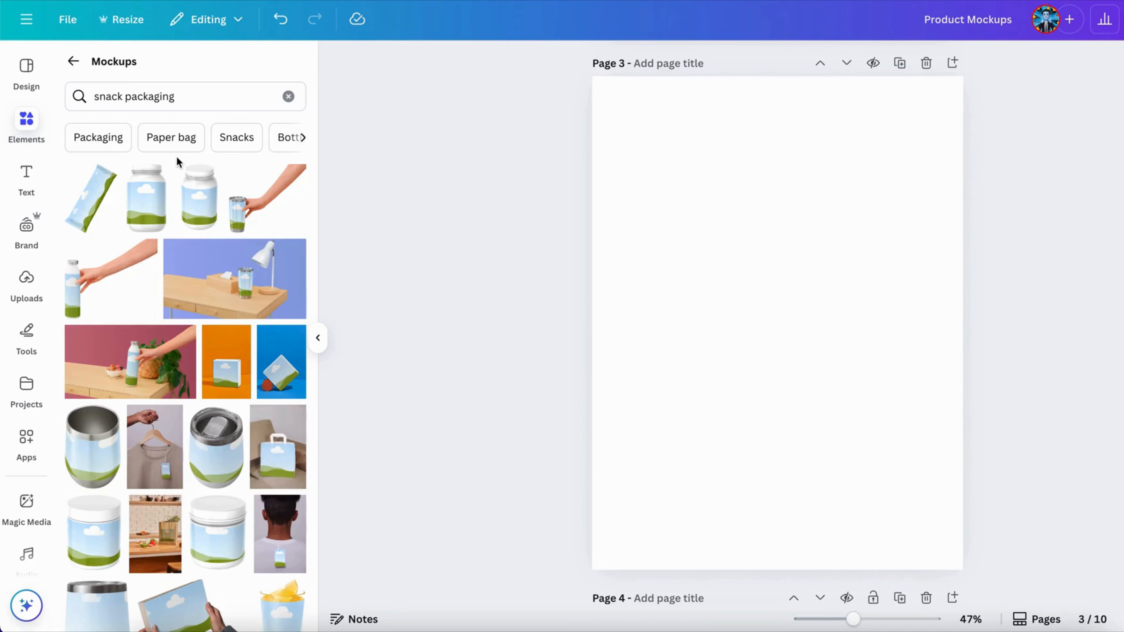
Step: Find a plain stand-up pouch mockup among the snack packaging results and add it to the blank page 3
scroll(196, 297, down, 4)
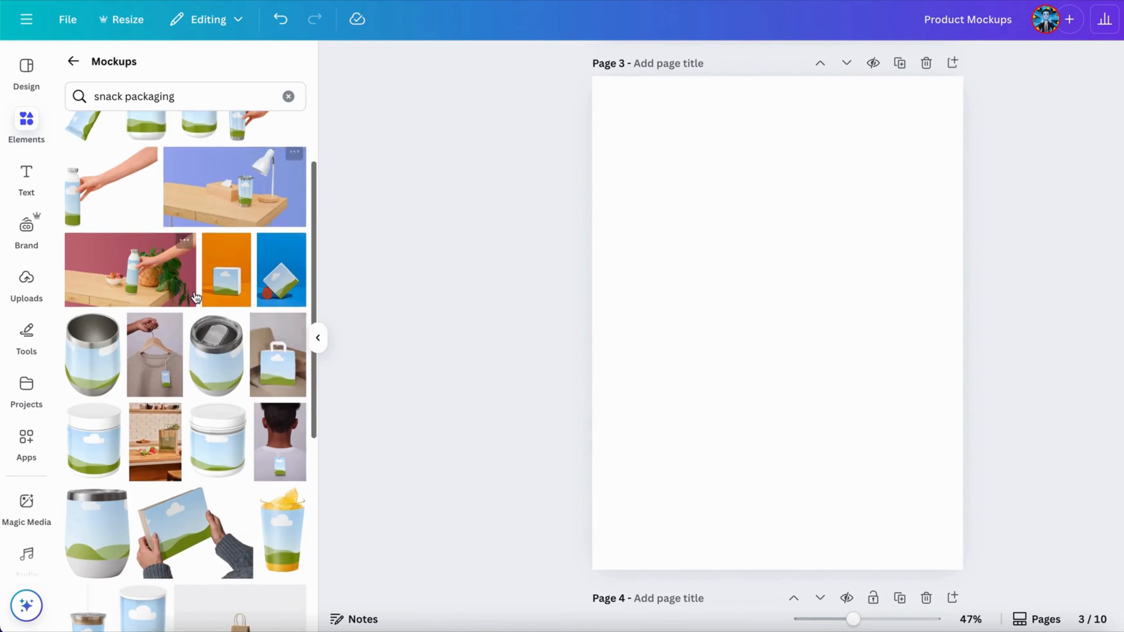
scroll(196, 297, down, 3)
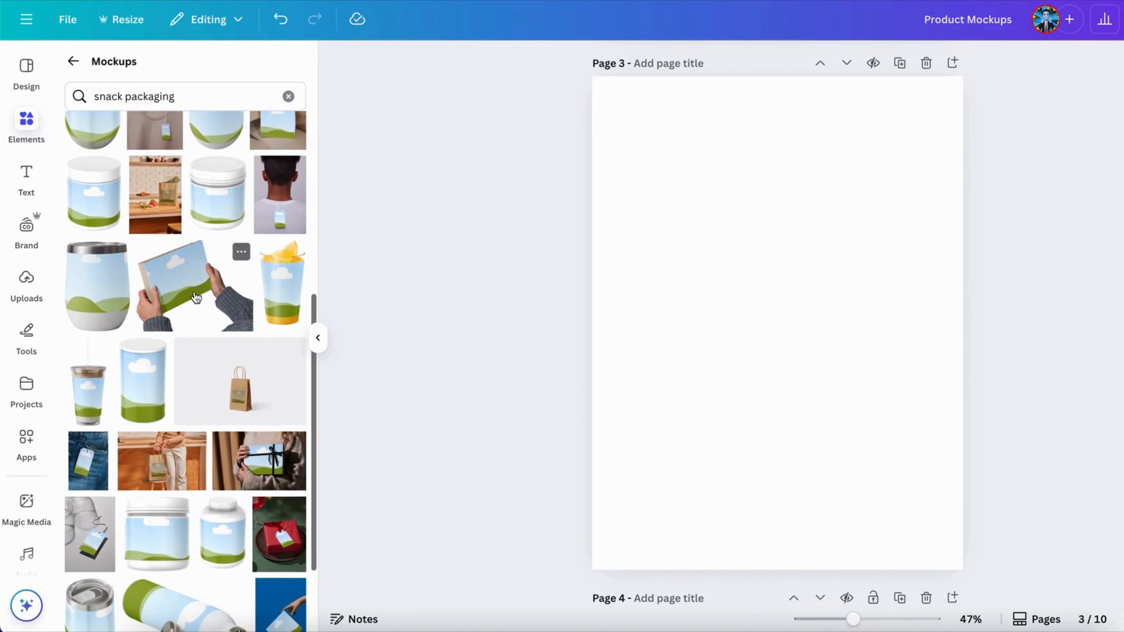
scroll(198, 310, down, 7)
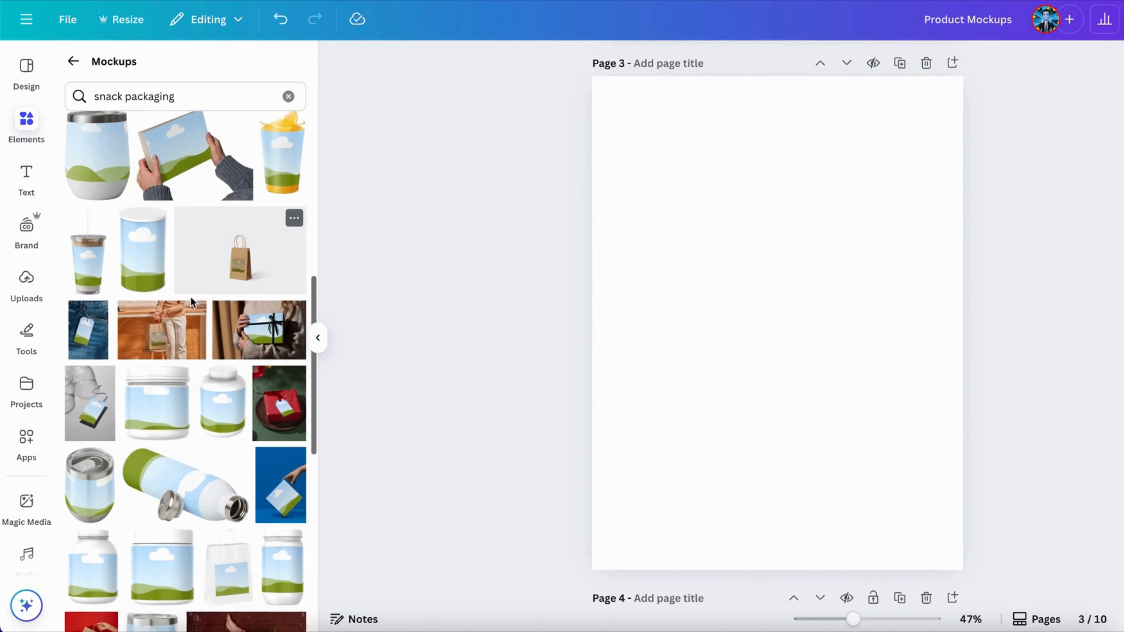
scroll(193, 303, down, 6)
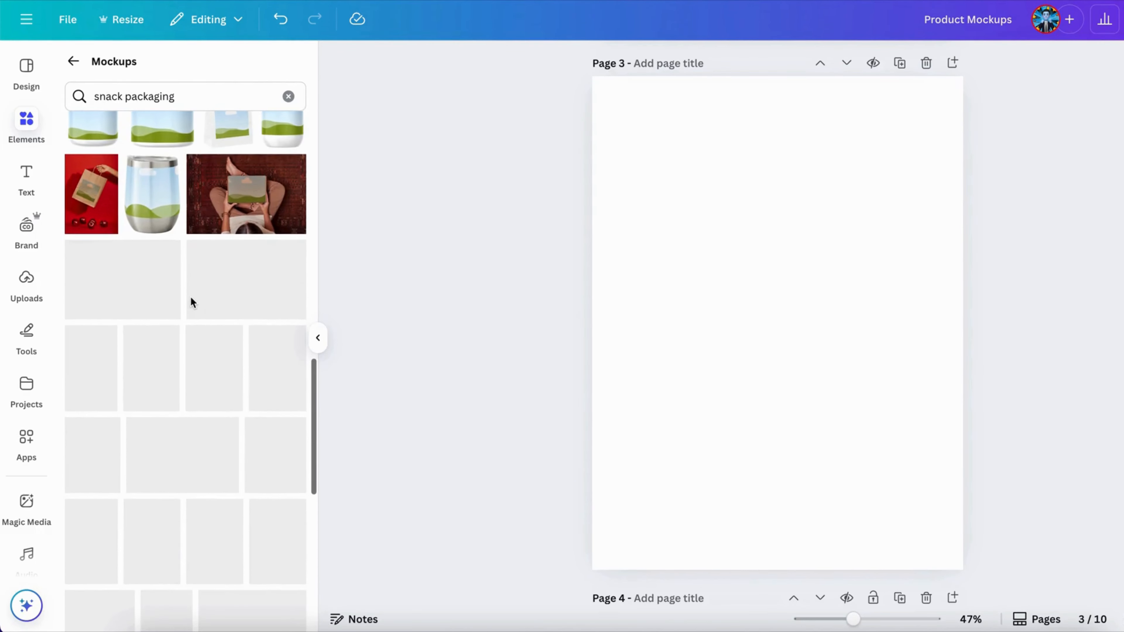
scroll(195, 310, down, 9)
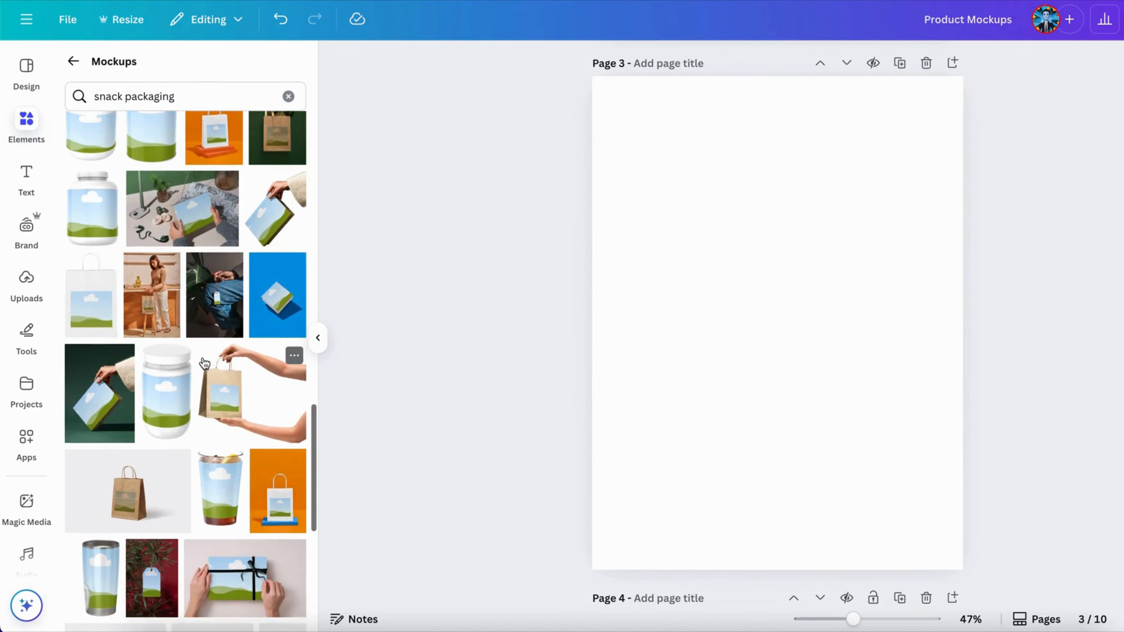
scroll(205, 363, down, 8)
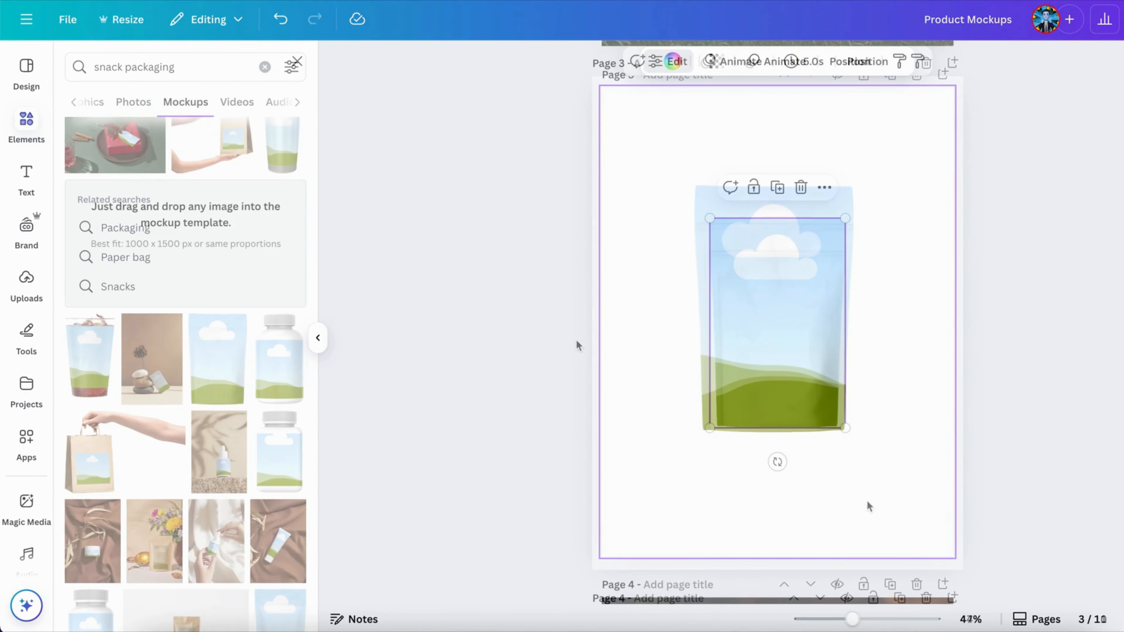
Step: Enlarge the stand-up pouch mockup and centre it on page 3
mouse_move(798, 383)
mouse_down()
mouse_move(793, 359)
mouse_move(786, 370)
mouse_up()
drag(841, 421, 855, 440)
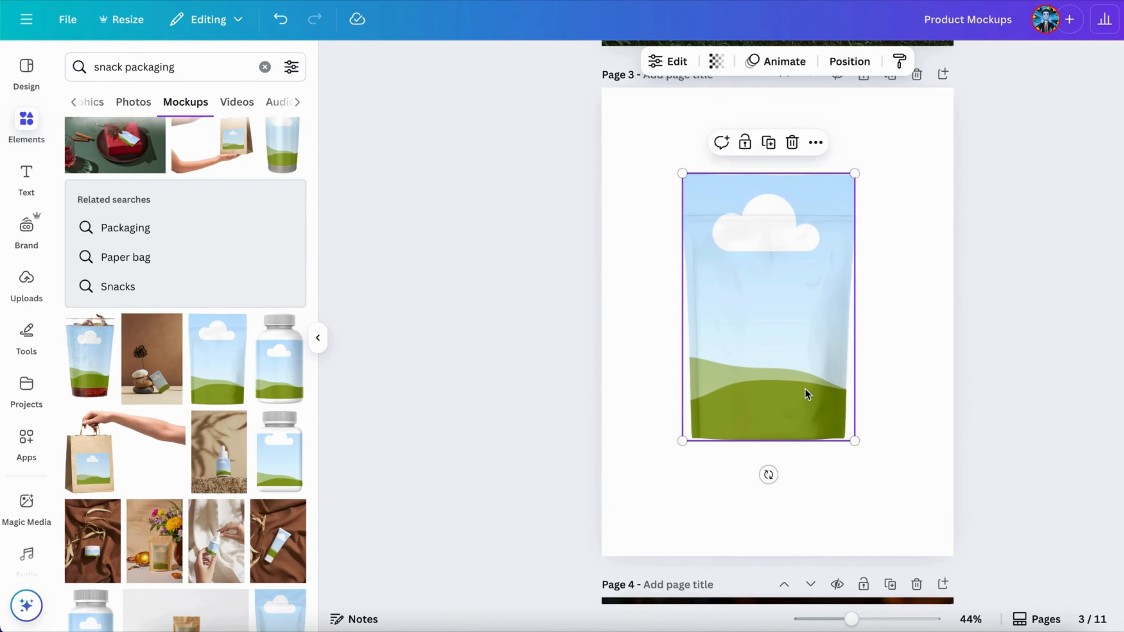
drag(806, 394, 813, 403)
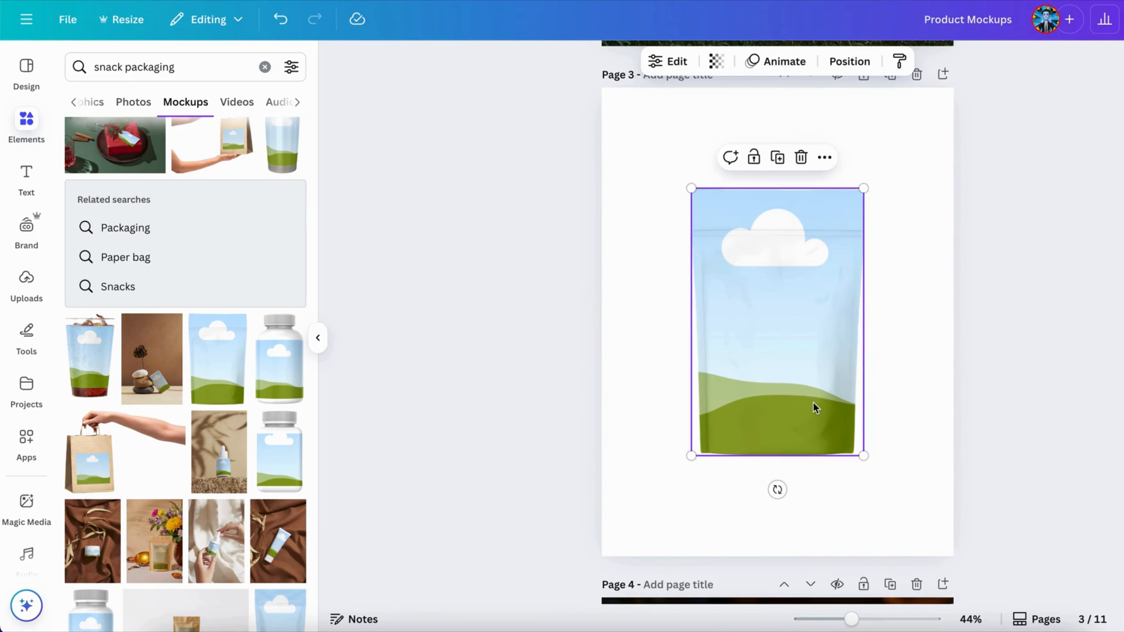
click(849, 489)
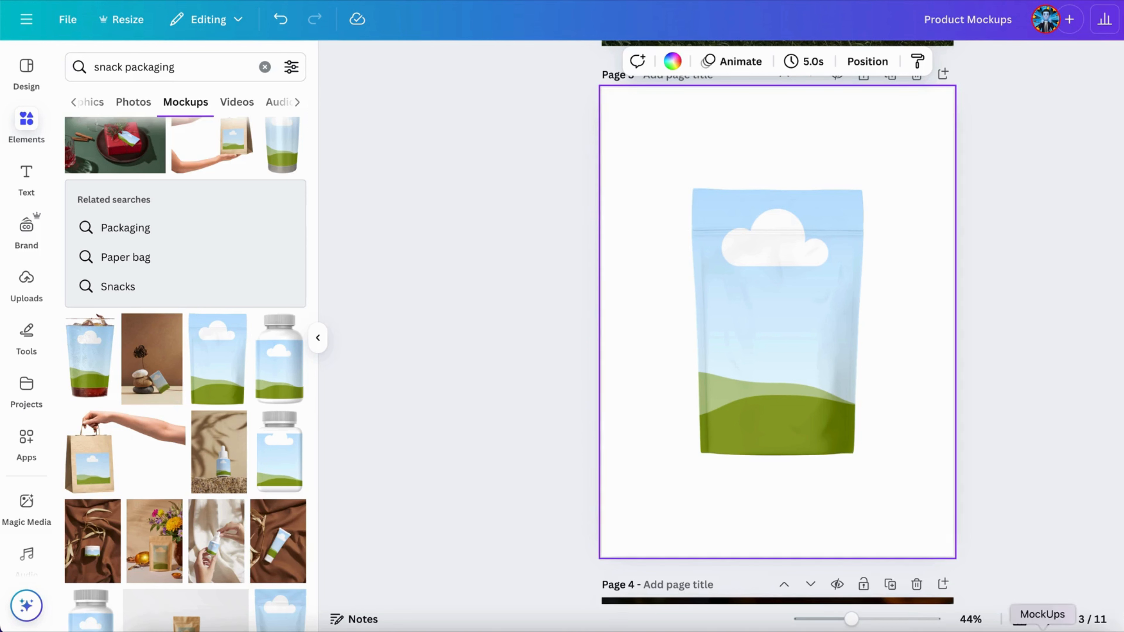
Step: Bring CoffeeBrand.png from the MockUps folder onto page 3 and place it inside the pouch mockup
click(1044, 631)
drag(732, 168, 631, 351)
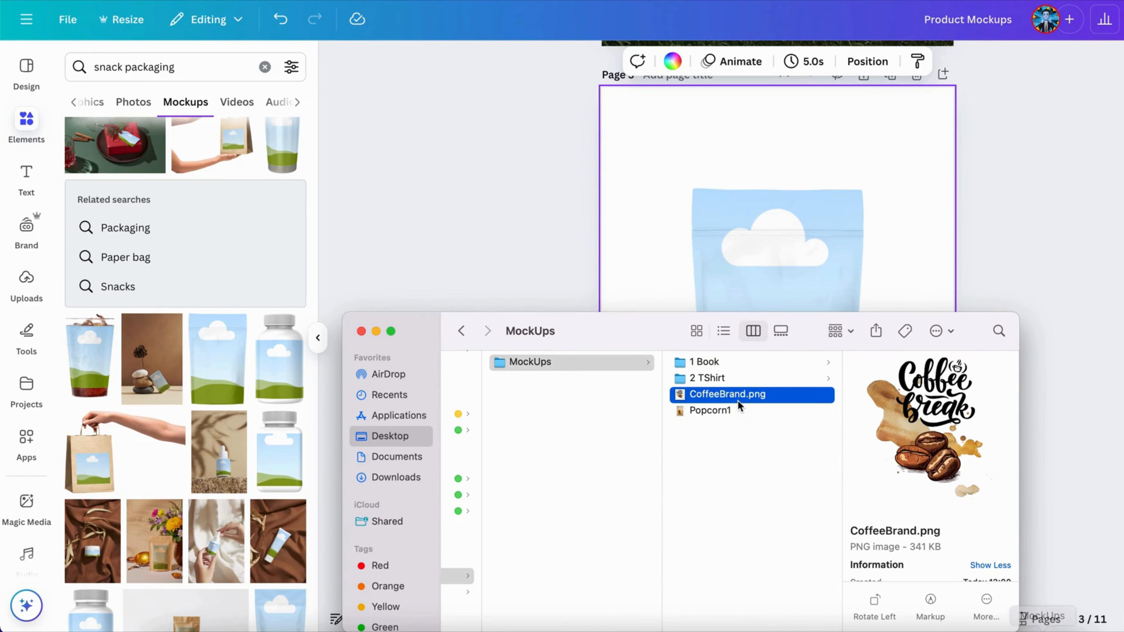
drag(737, 401, 674, 126)
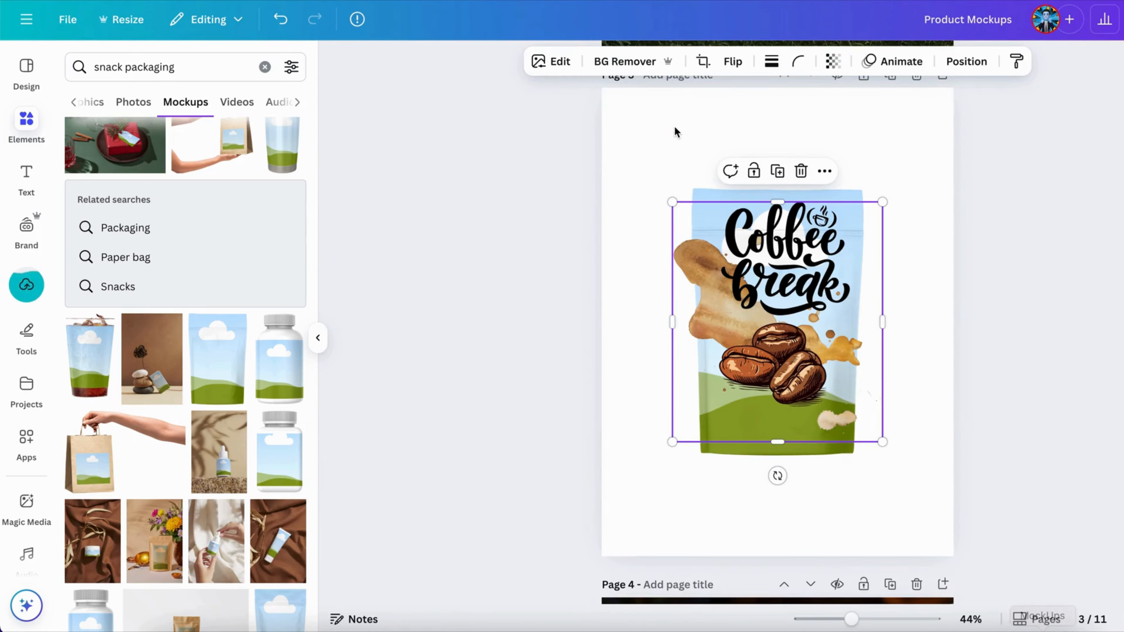
mouse_move(774, 308)
mouse_down()
mouse_move(738, 365)
mouse_move(799, 334)
mouse_move(748, 395)
mouse_move(780, 350)
mouse_move(773, 321)
mouse_up()
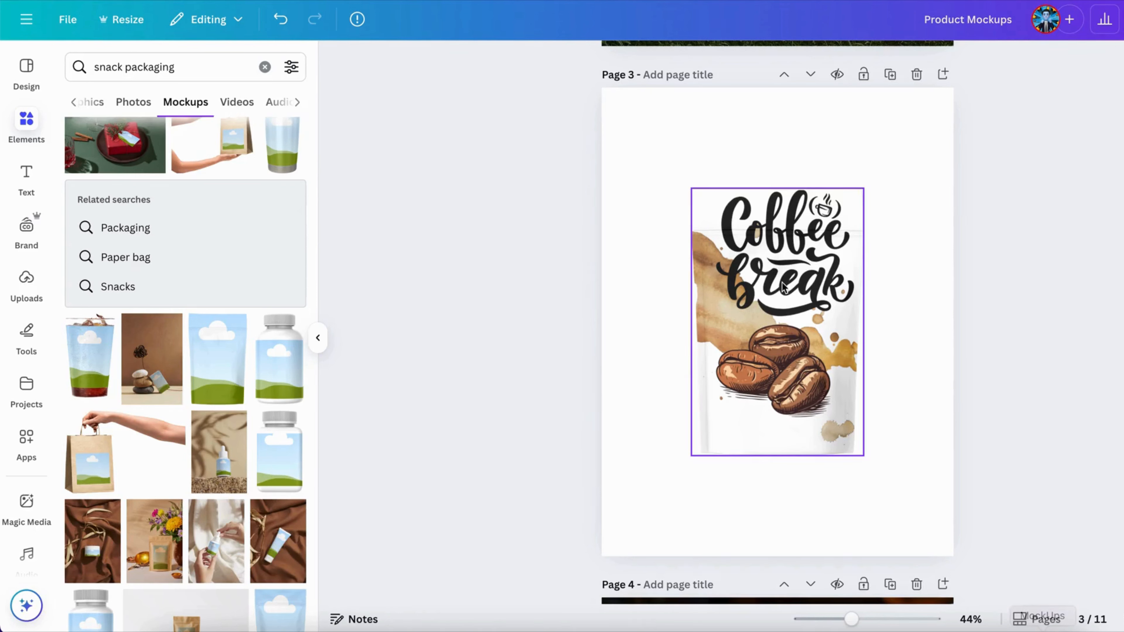
click(657, 433)
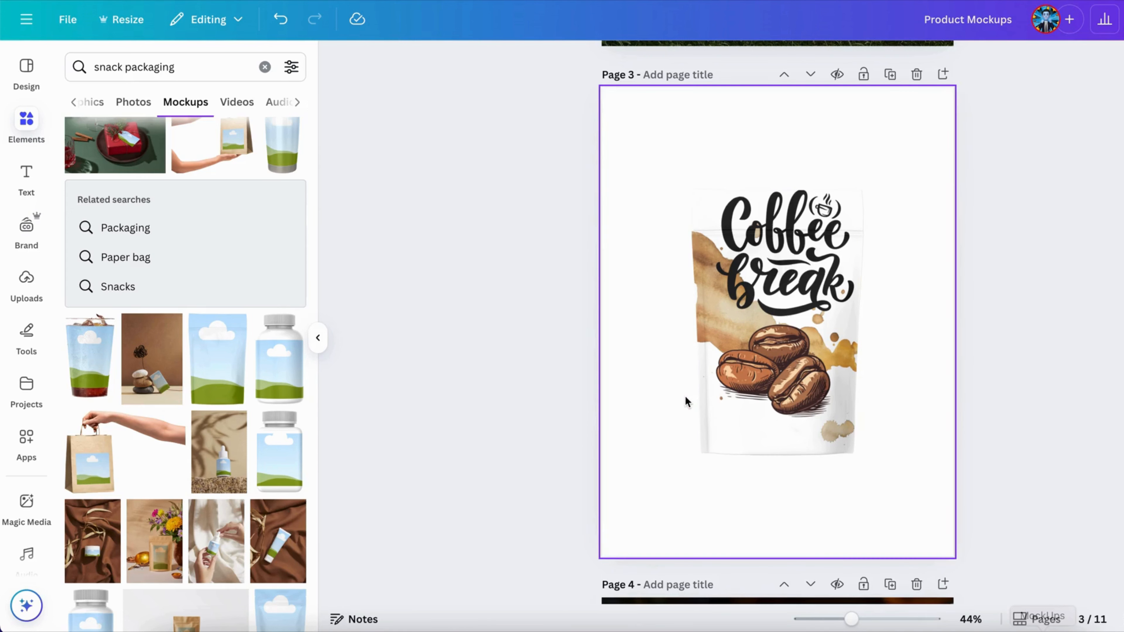
Step: Scale down the Coffee break artwork inside the pouch mockup, keep it on the lower part of the pouch, and apply the changes
double_click(751, 378)
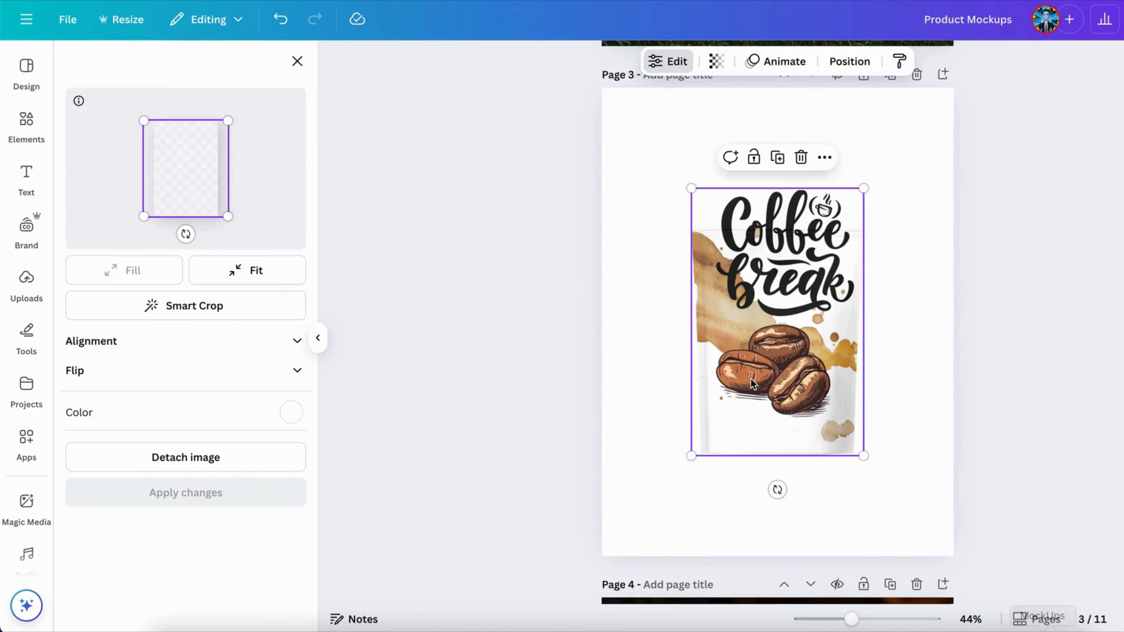
drag(145, 121, 163, 140)
drag(231, 139, 195, 167)
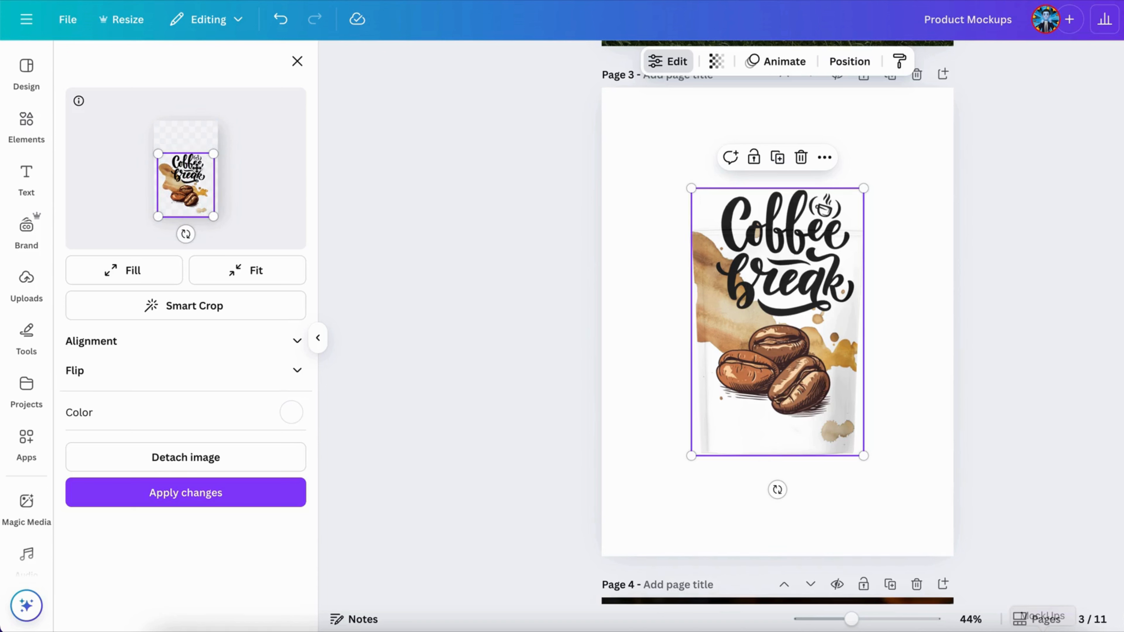
click(197, 499)
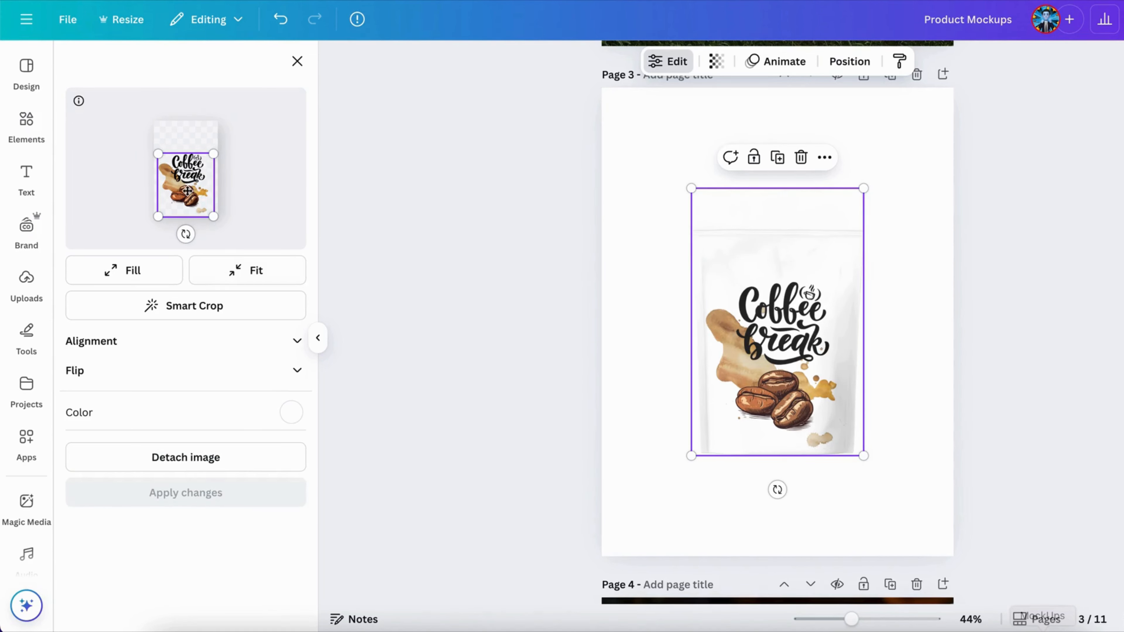
drag(187, 192, 187, 190)
click(677, 509)
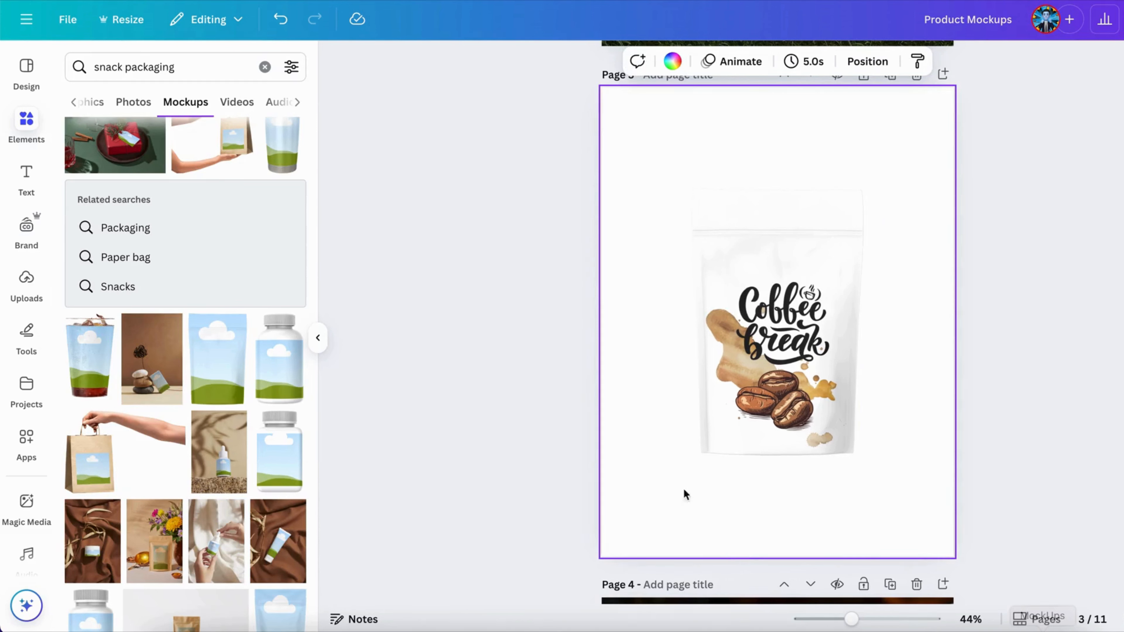
Step: Change the pouch mockup's colour to the pale yellow document colour and apply it
click(754, 253)
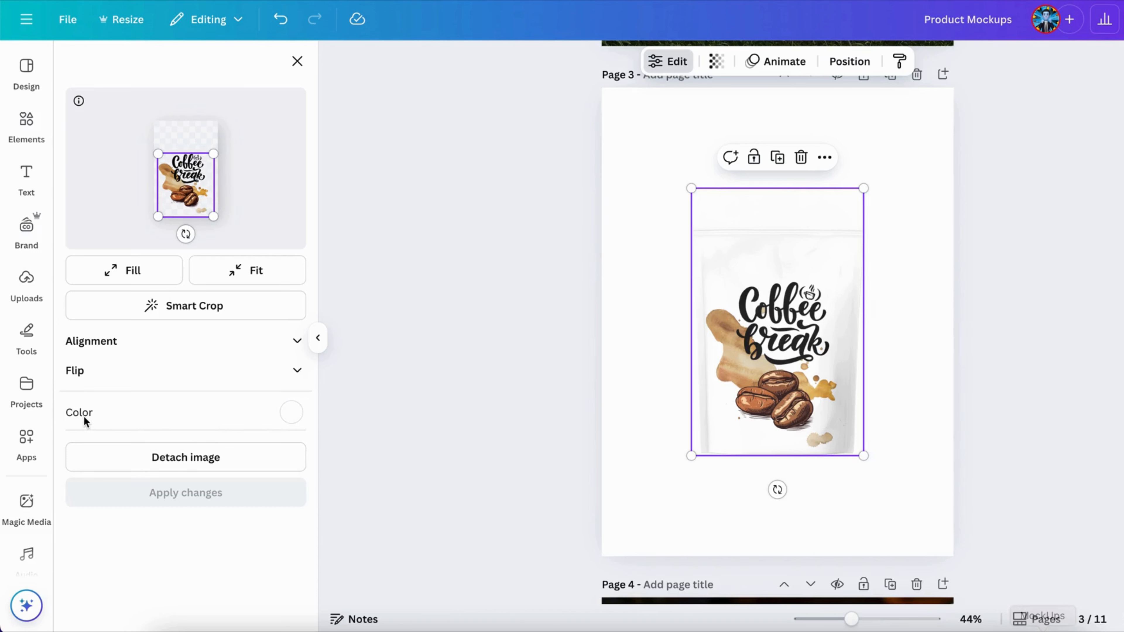
click(292, 413)
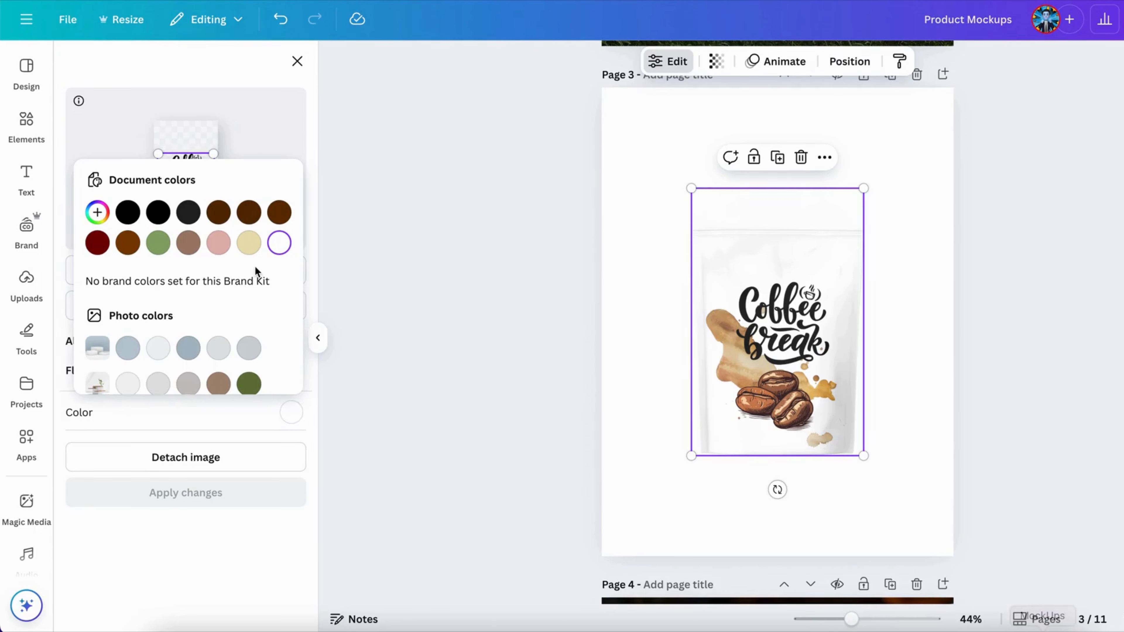
click(249, 245)
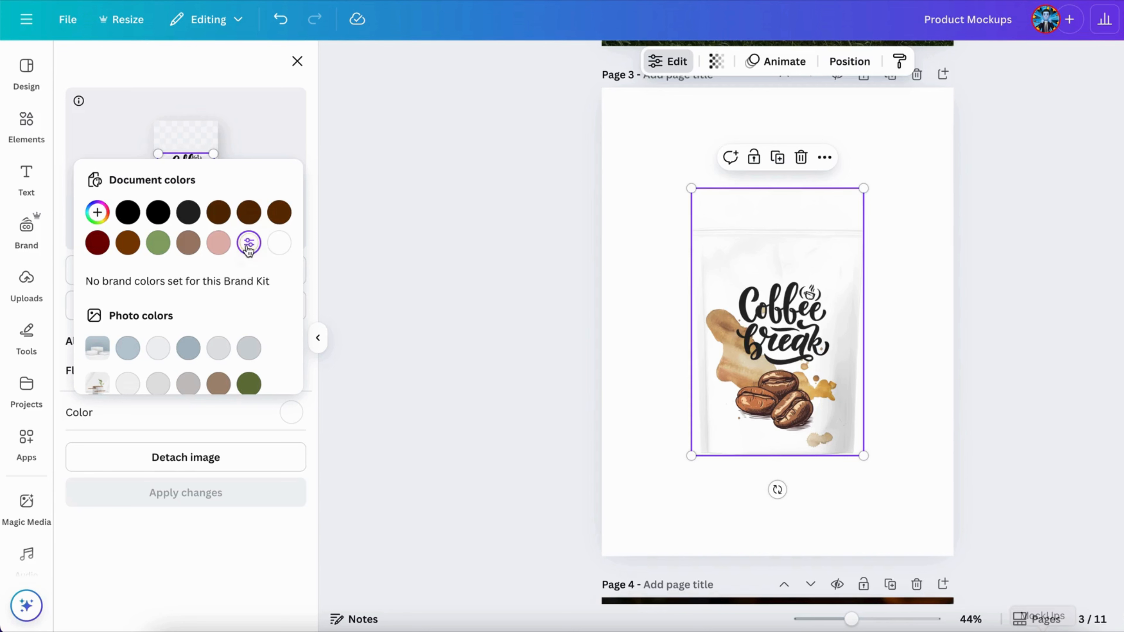
click(205, 498)
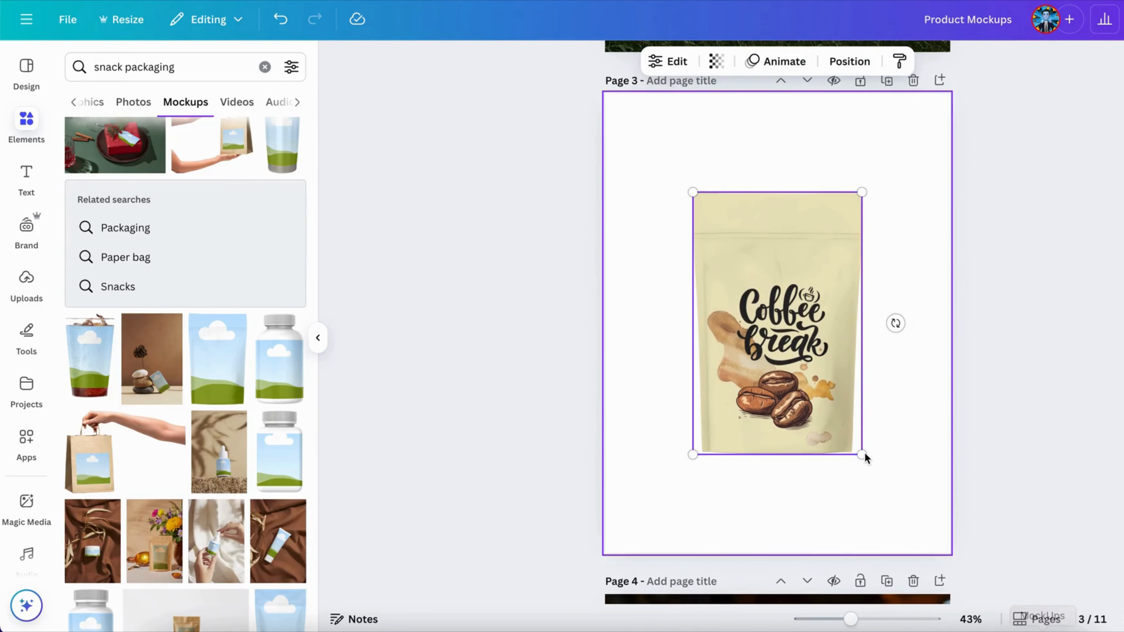
Step: Shrink the coffee pouch to about a third of the page width and move it to the upper right of page 3
drag(863, 455, 840, 444)
drag(758, 291, 842, 227)
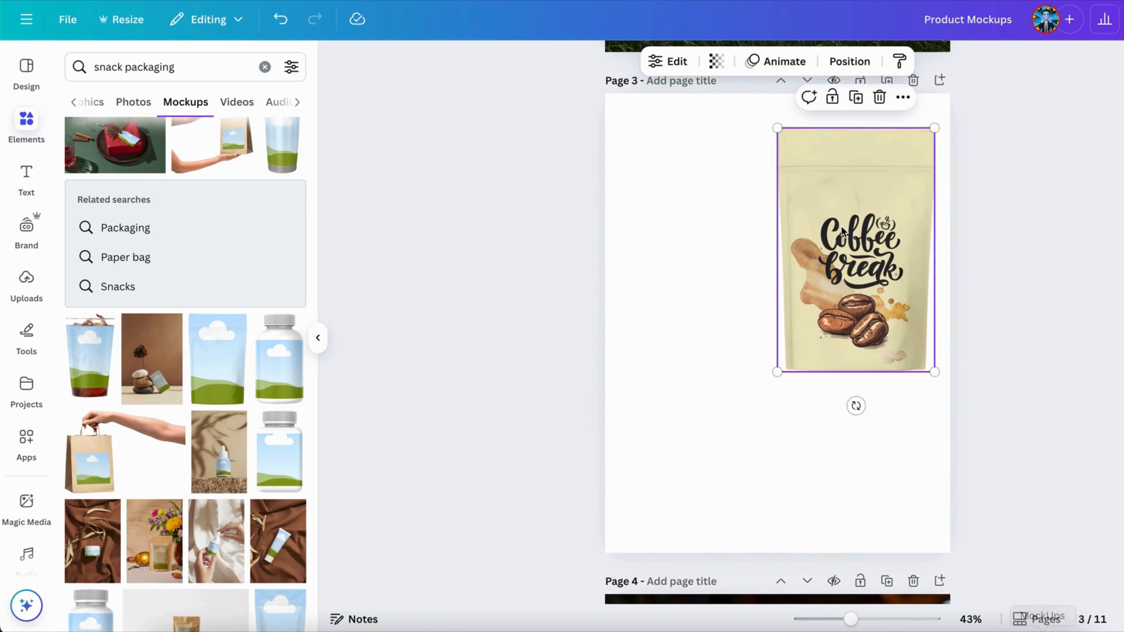
drag(777, 127, 819, 191)
drag(847, 248, 837, 220)
click(739, 296)
Step: Add the mockup of a hand holding a paper bag to page 3, enlarge it, and place it below the pouch
scroll(177, 314, up, 1)
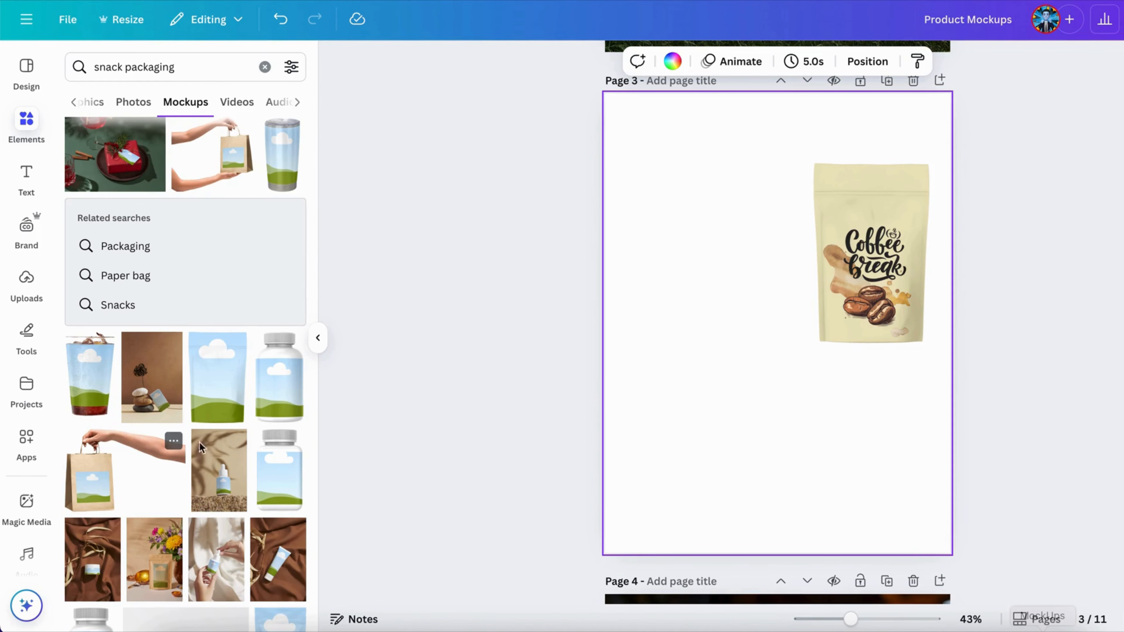
click(182, 447)
drag(742, 355, 708, 408)
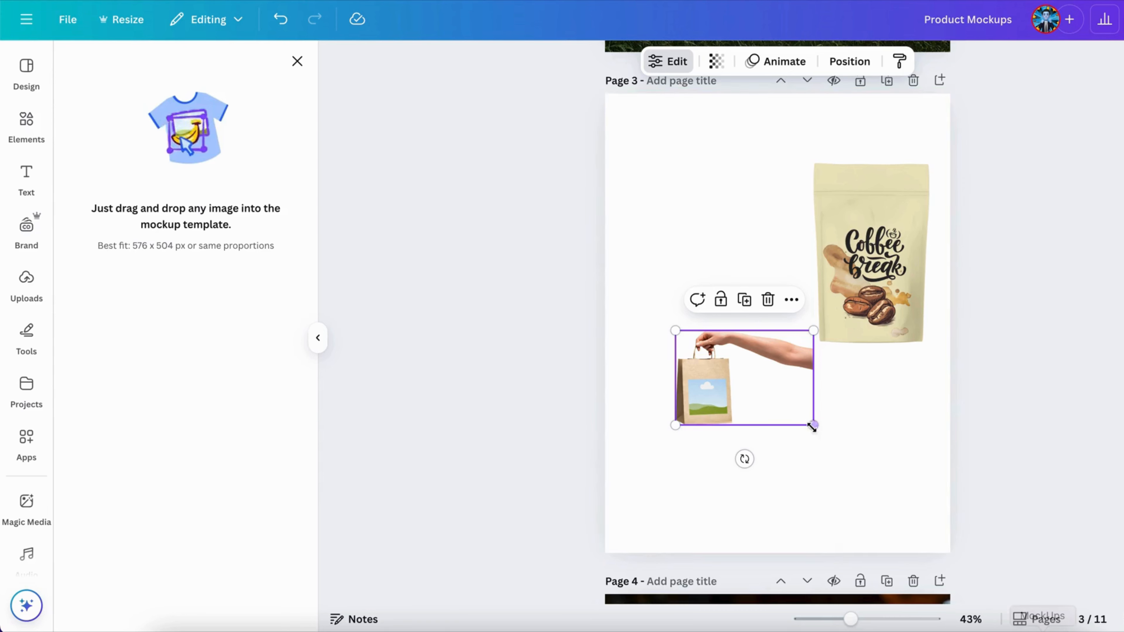
drag(813, 427, 911, 495)
drag(832, 444, 849, 461)
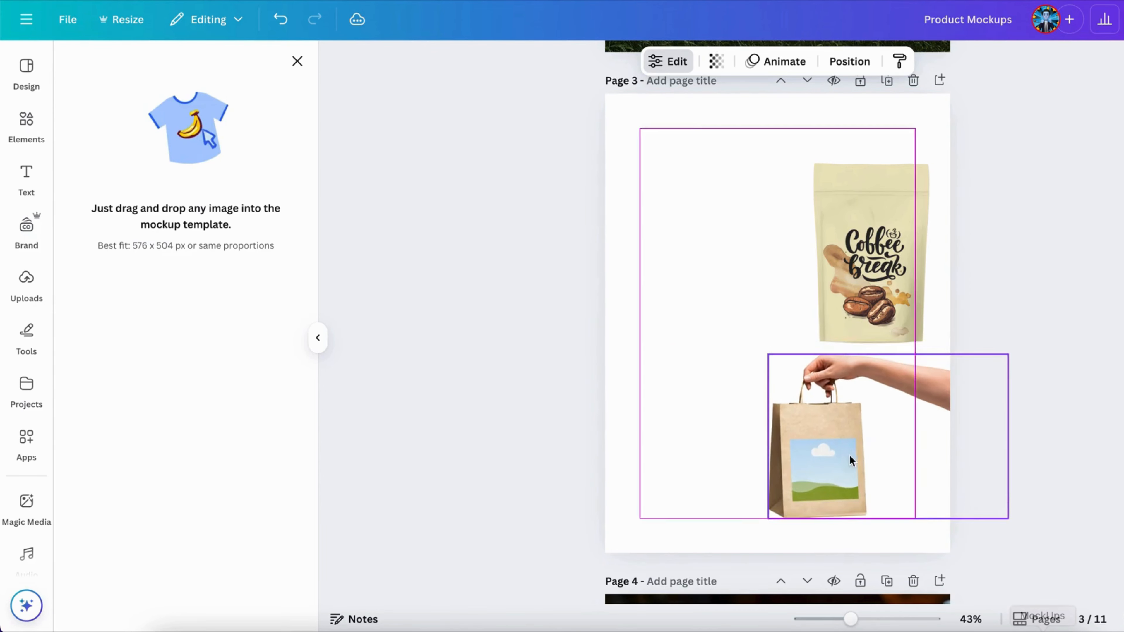
Step: Move the coffee pouch to the upper middle of page 3 and line up the paper bag directly beneath it
click(883, 236)
drag(883, 236, 778, 193)
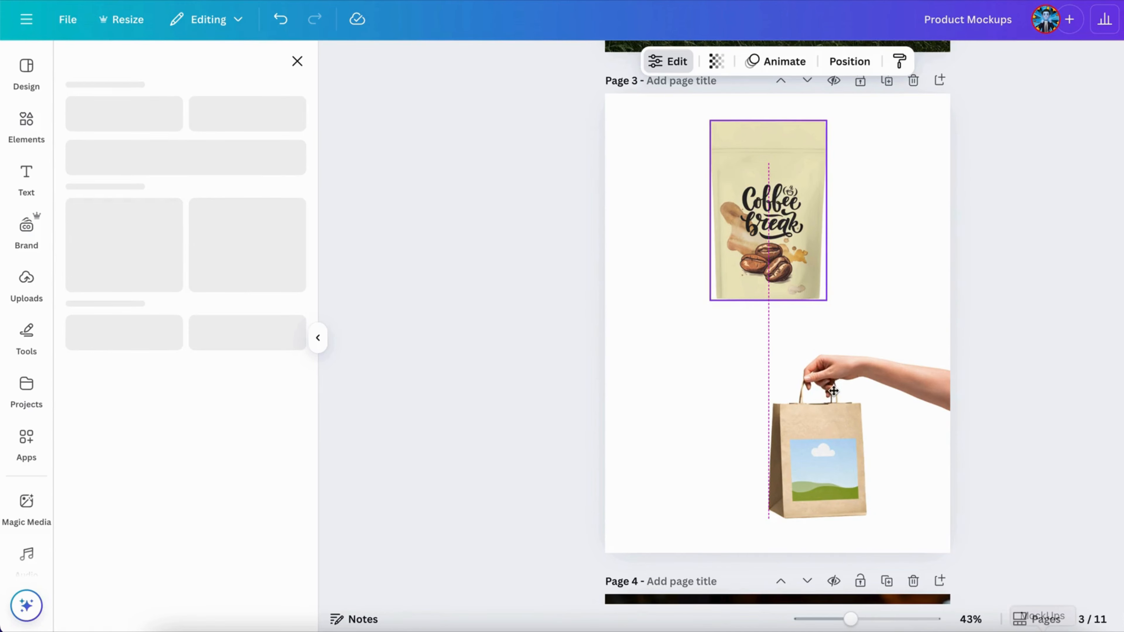
click(811, 382)
drag(831, 457, 786, 426)
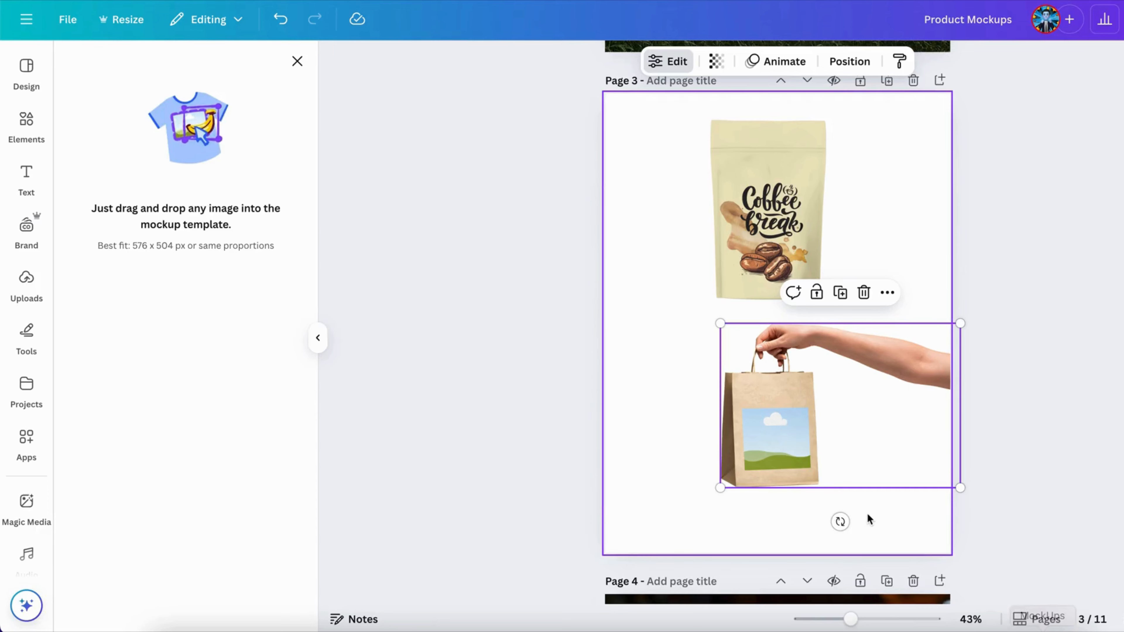
click(876, 515)
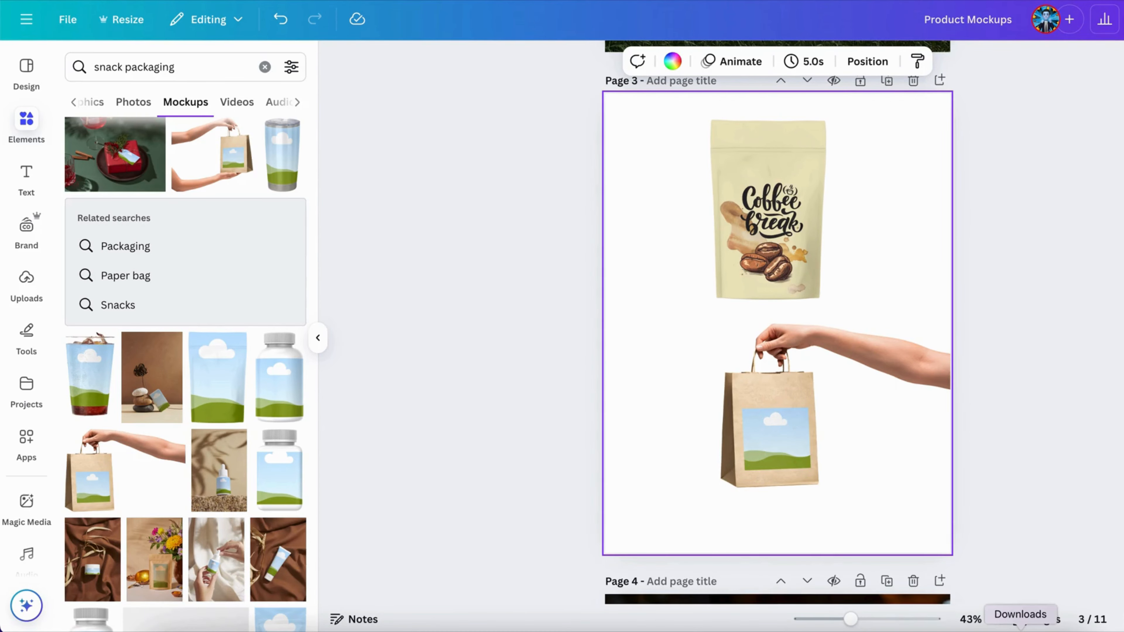
Step: Add the uploaded Coffee break image to page 3 and place it inside the paper bag mockup
click(26, 279)
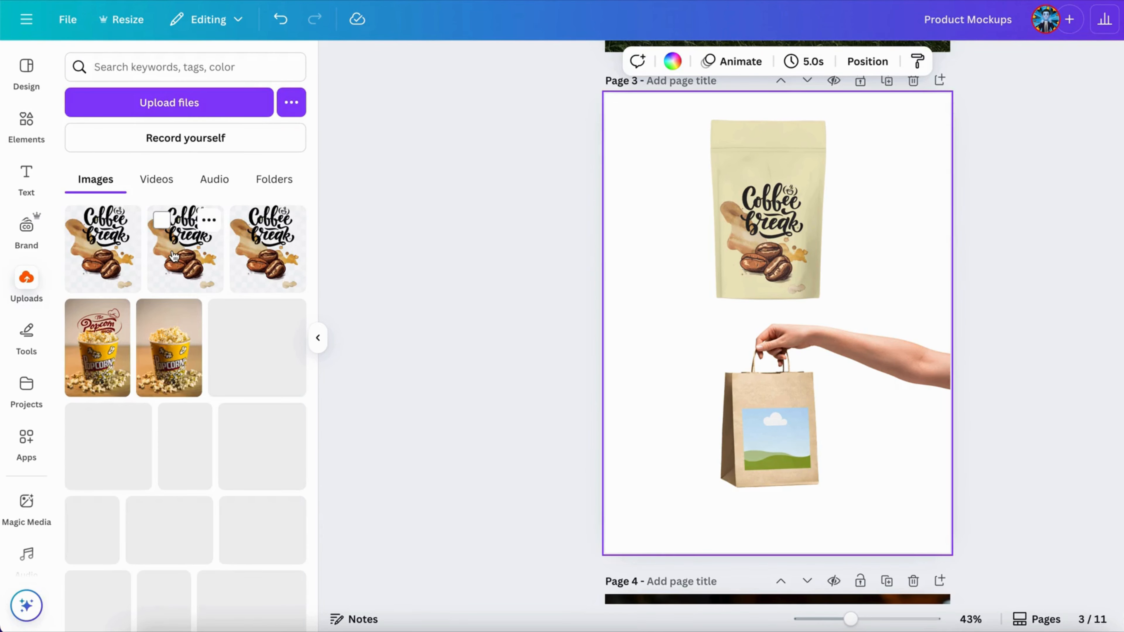
click(174, 256)
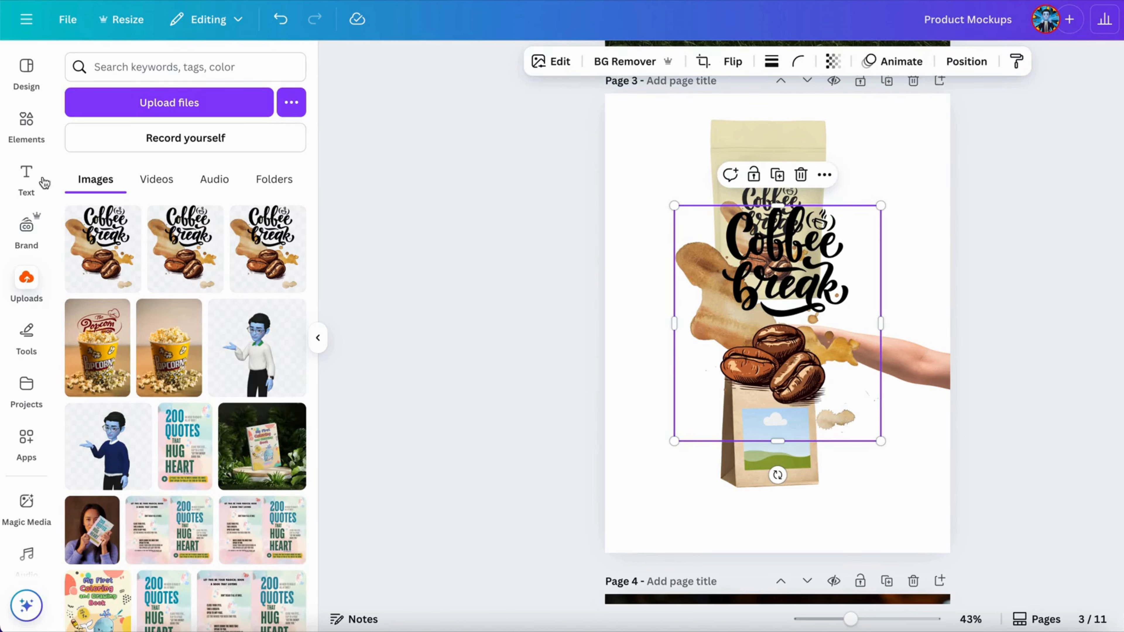
click(26, 119)
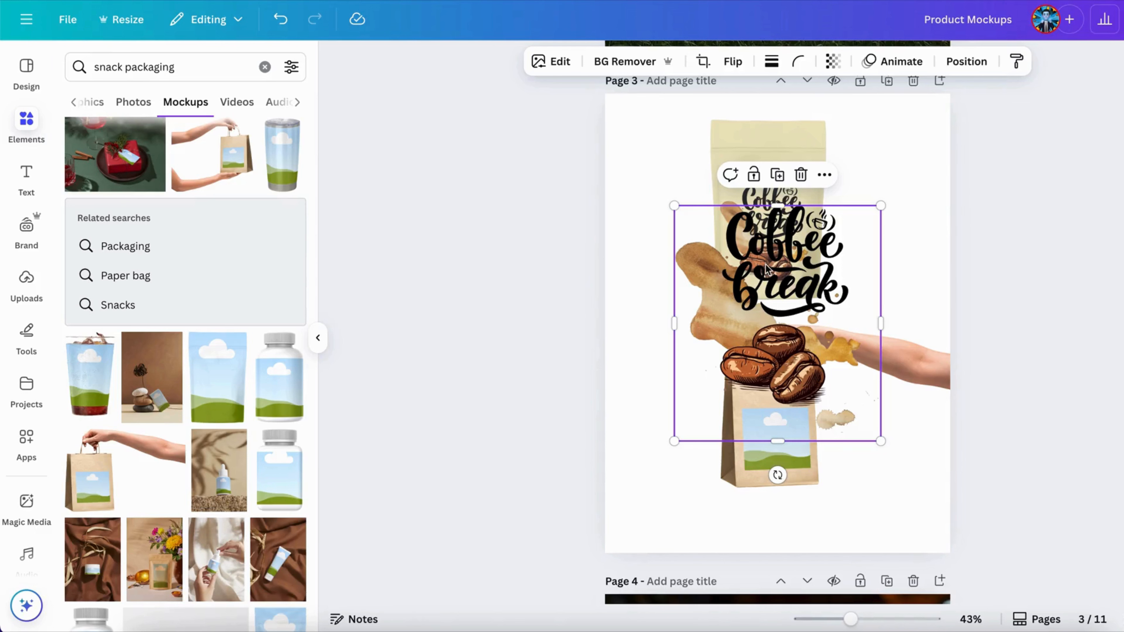
drag(773, 274, 769, 424)
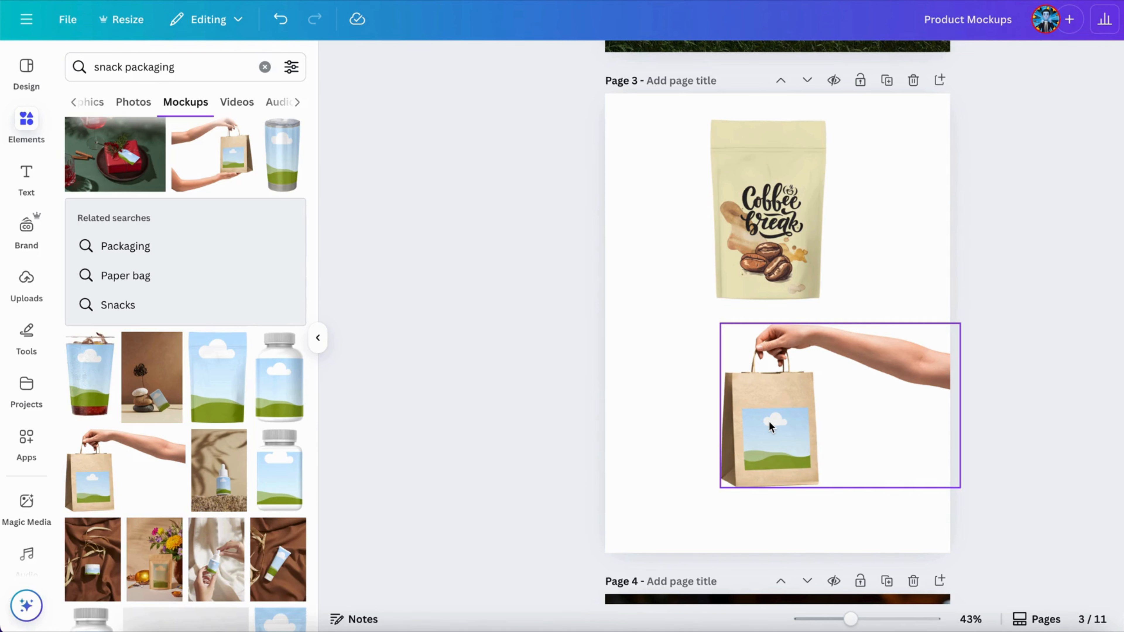
click(779, 445)
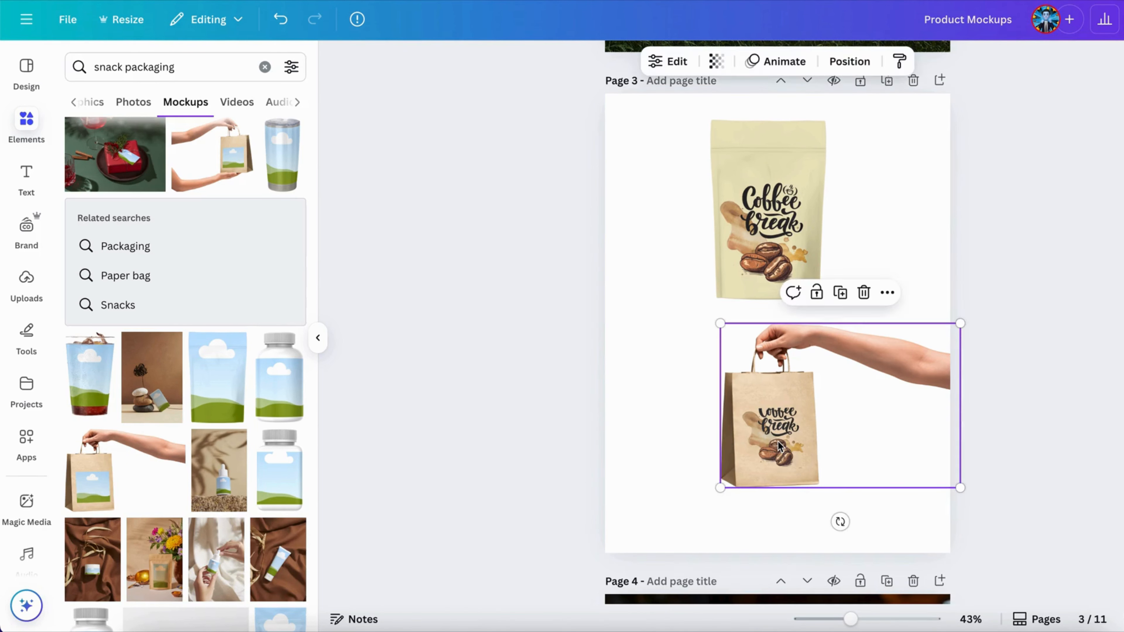
Step: Shift the Coffee break artwork down on the paper bag, scale it down slightly, and apply the changes
double_click(779, 447)
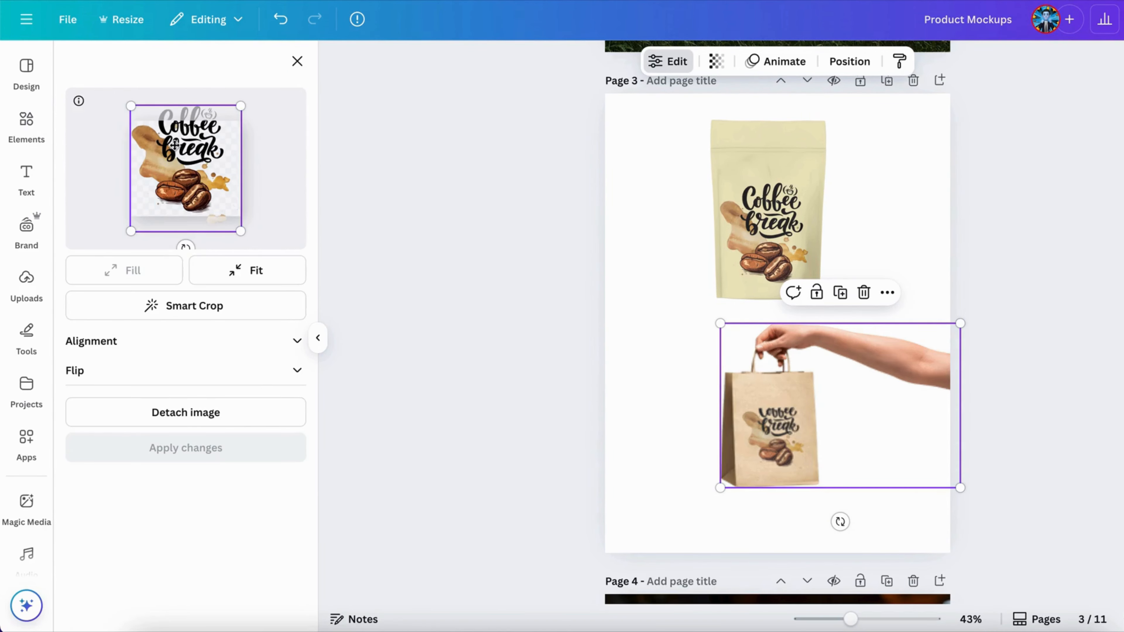
drag(172, 164, 172, 178)
drag(236, 124, 190, 154)
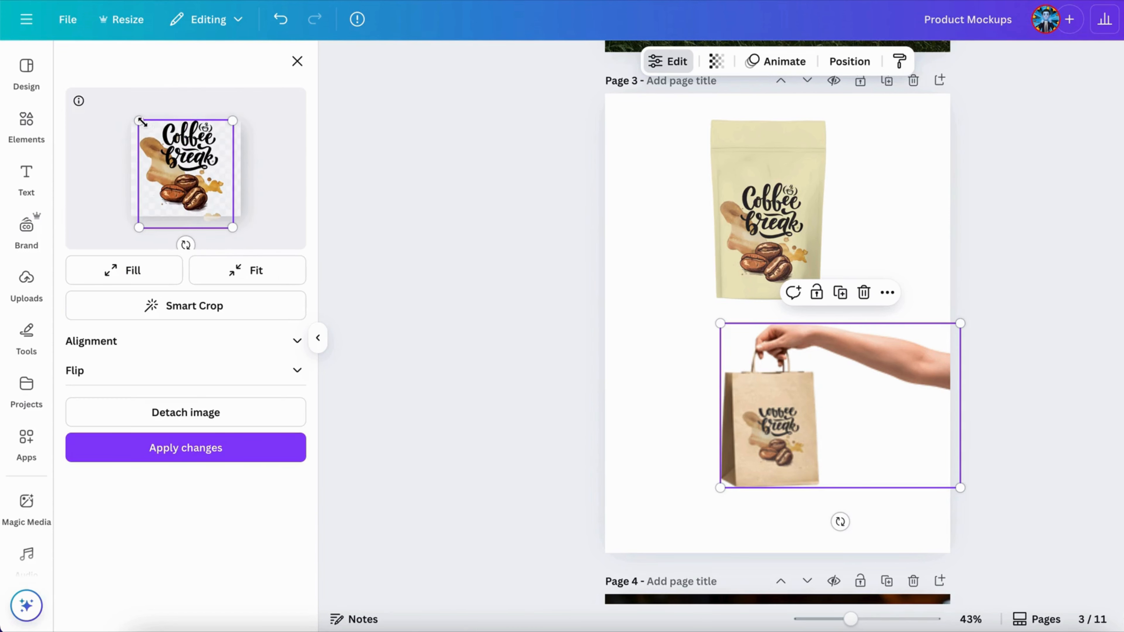
drag(141, 121, 170, 148)
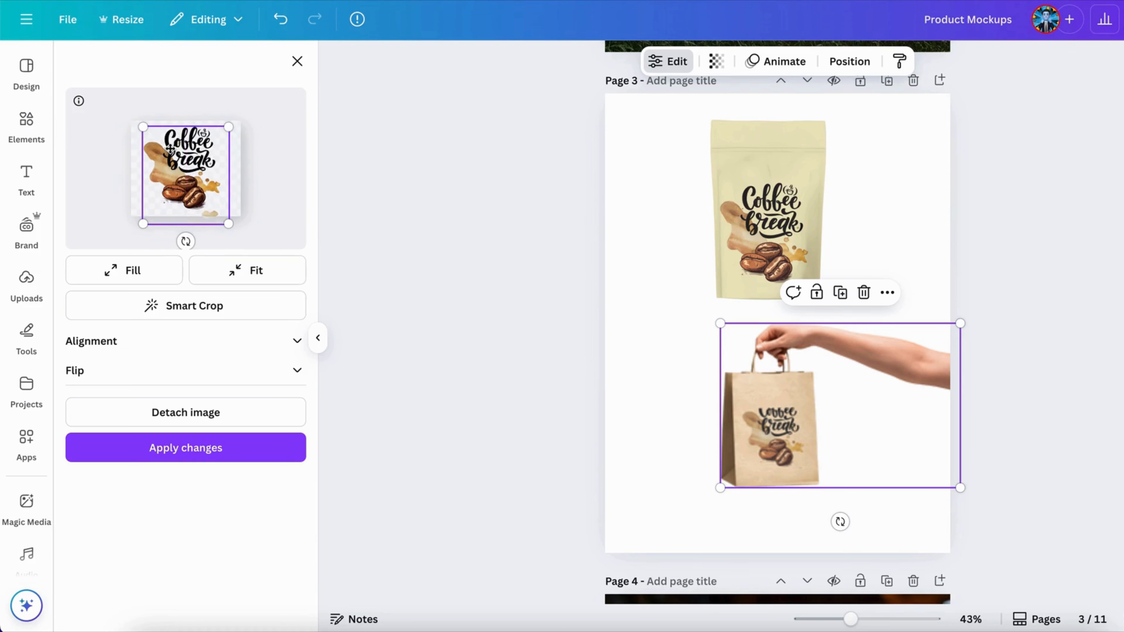
click(193, 457)
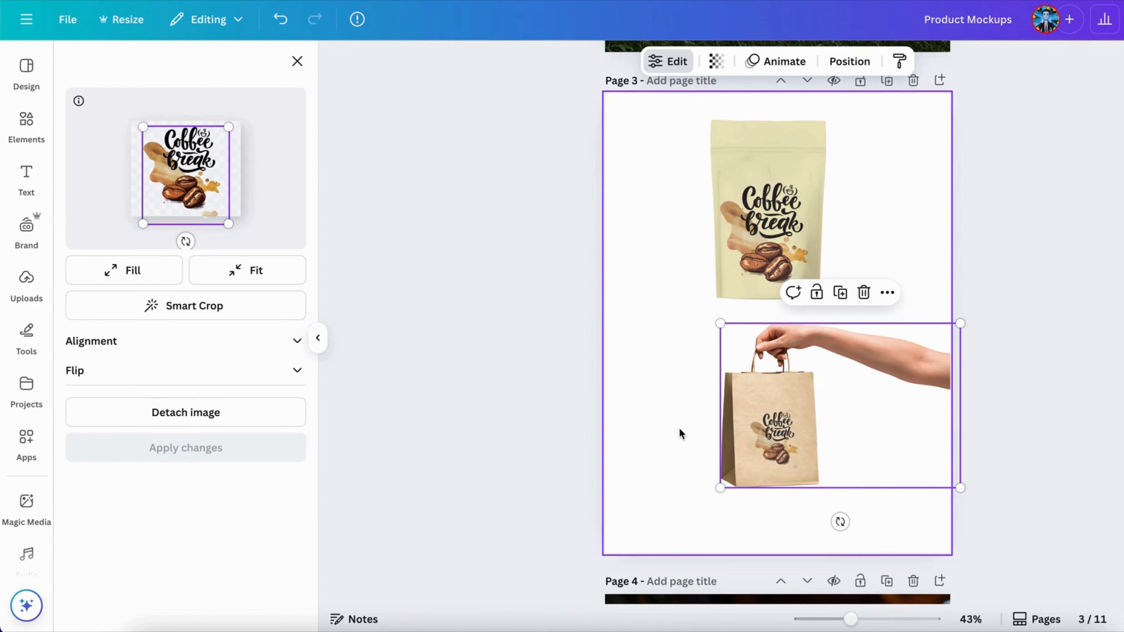
click(615, 431)
Step: Shrink the paper bag, move it to the page's right edge, and set the coffee pouch beside it with their bases aligned
click(944, 353)
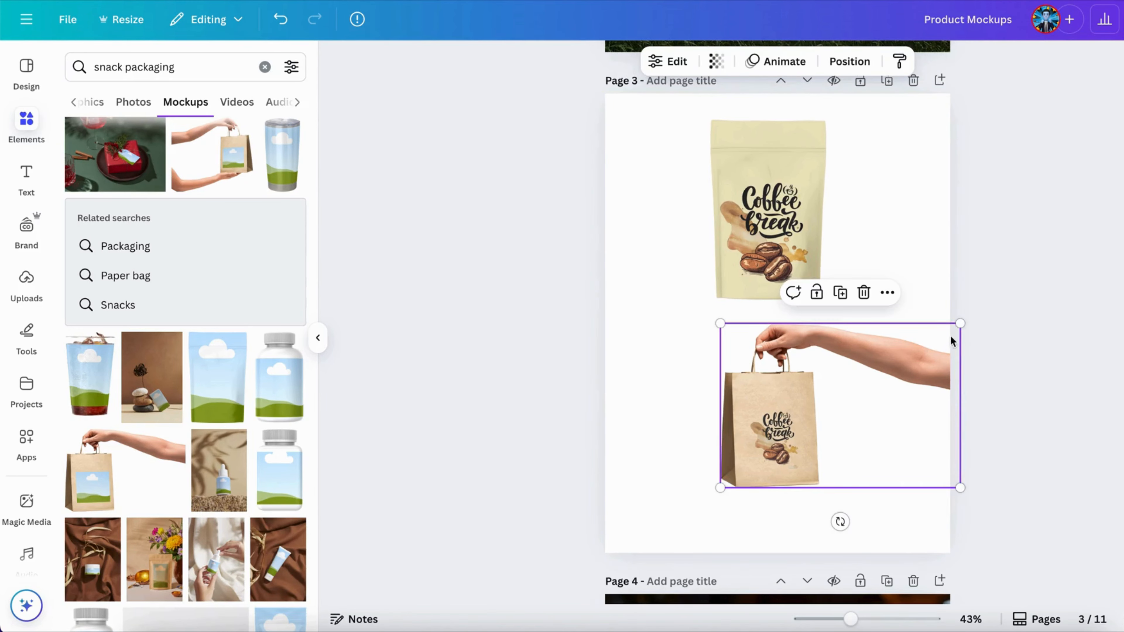
drag(954, 327, 915, 354)
drag(813, 412, 938, 359)
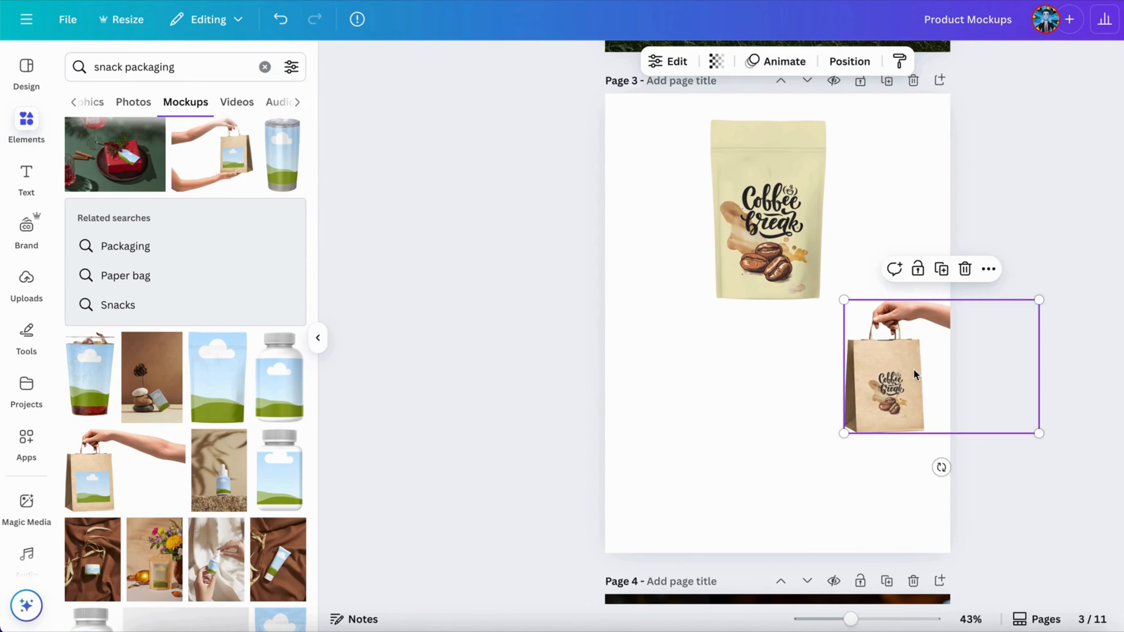
drag(764, 240, 716, 366)
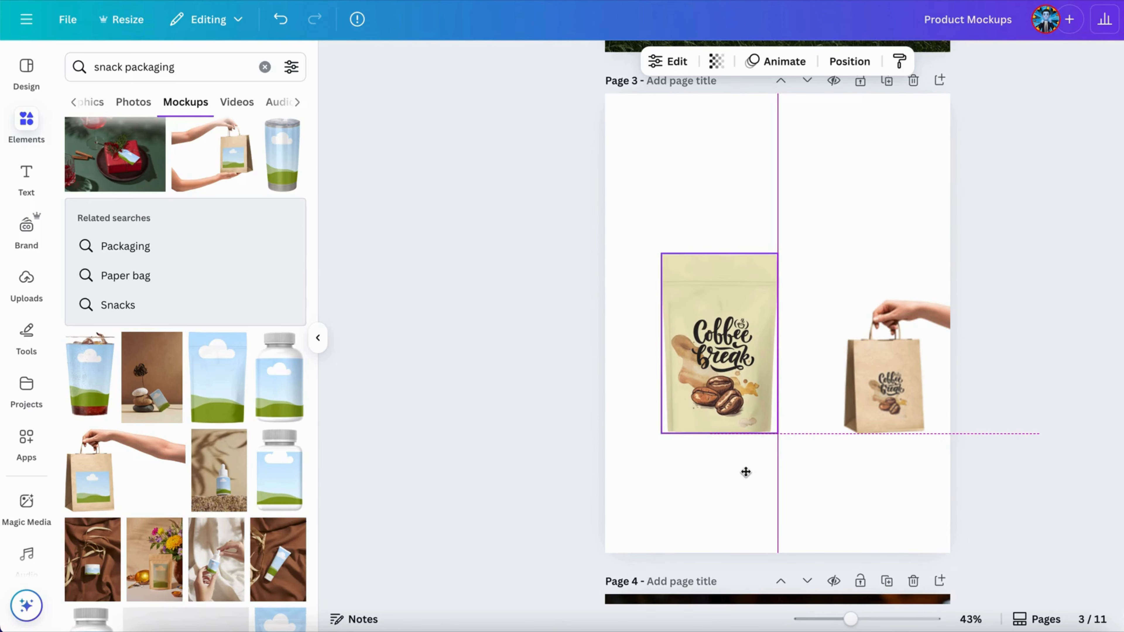
click(817, 487)
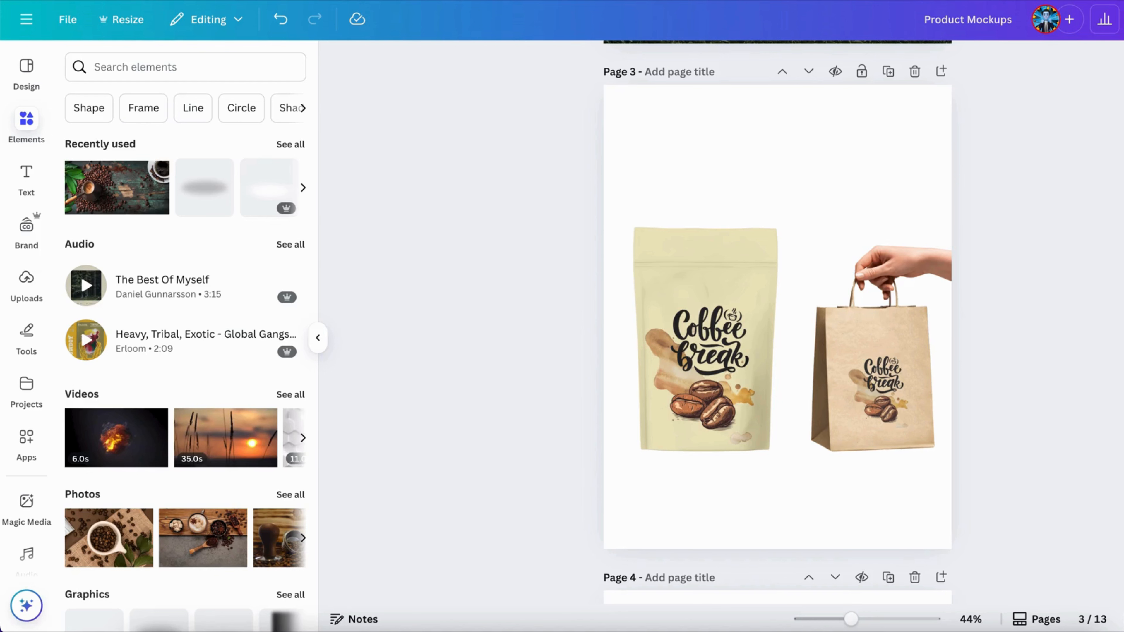
Step: Search the photos for "3d background coffee" and look through the results for a page 4 backdrop
scroll(778, 319, down, 1)
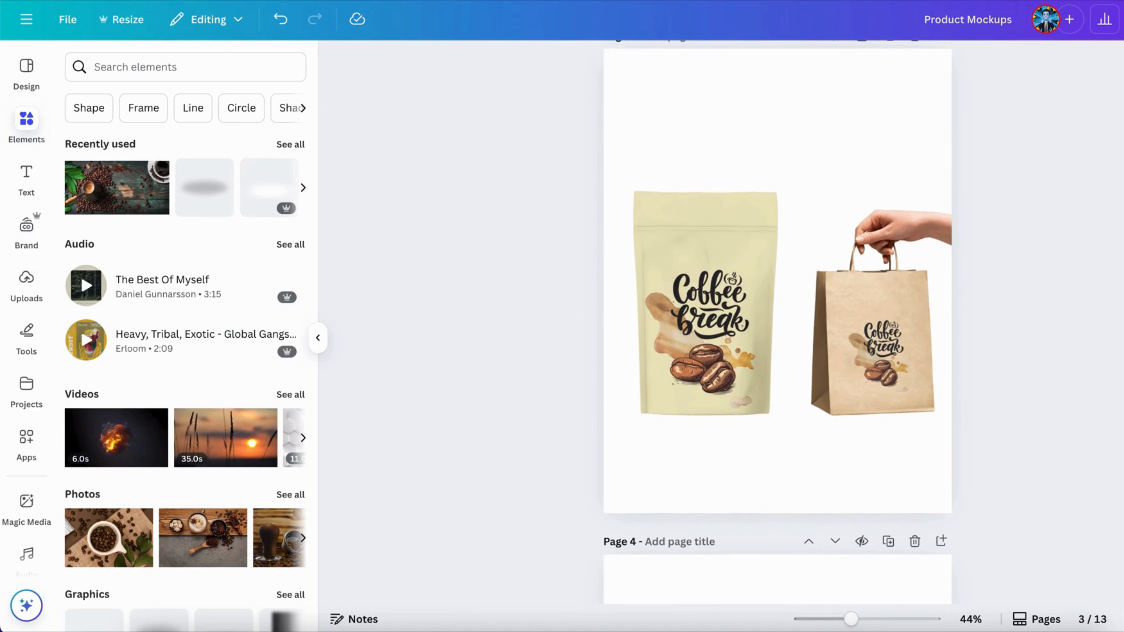
scroll(778, 319, up, 1)
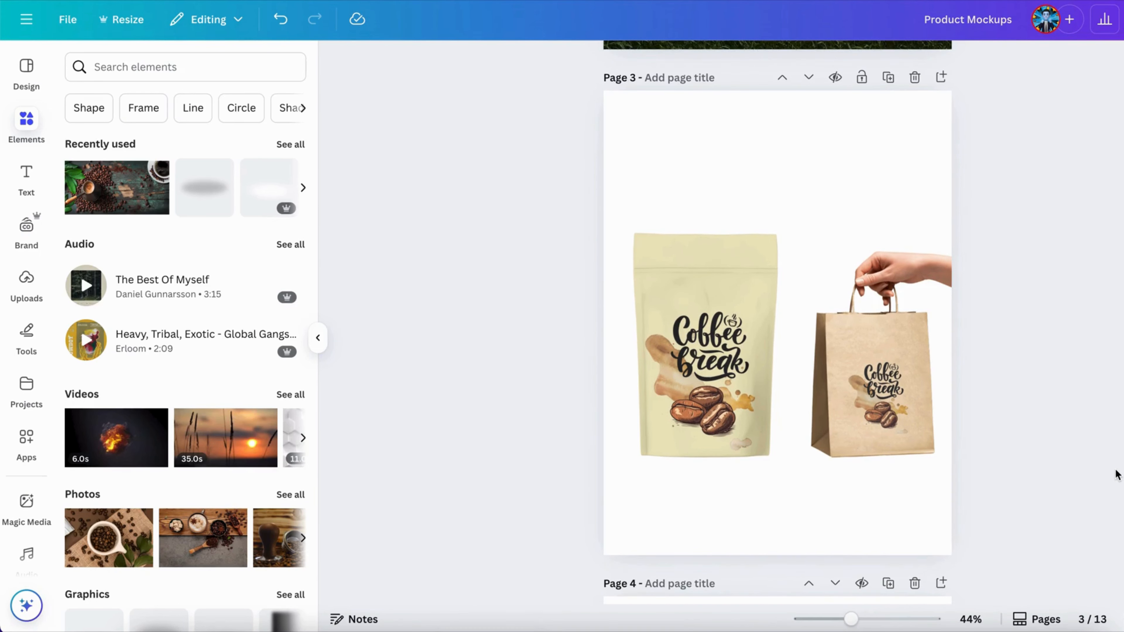
scroll(1076, 505, down, 5)
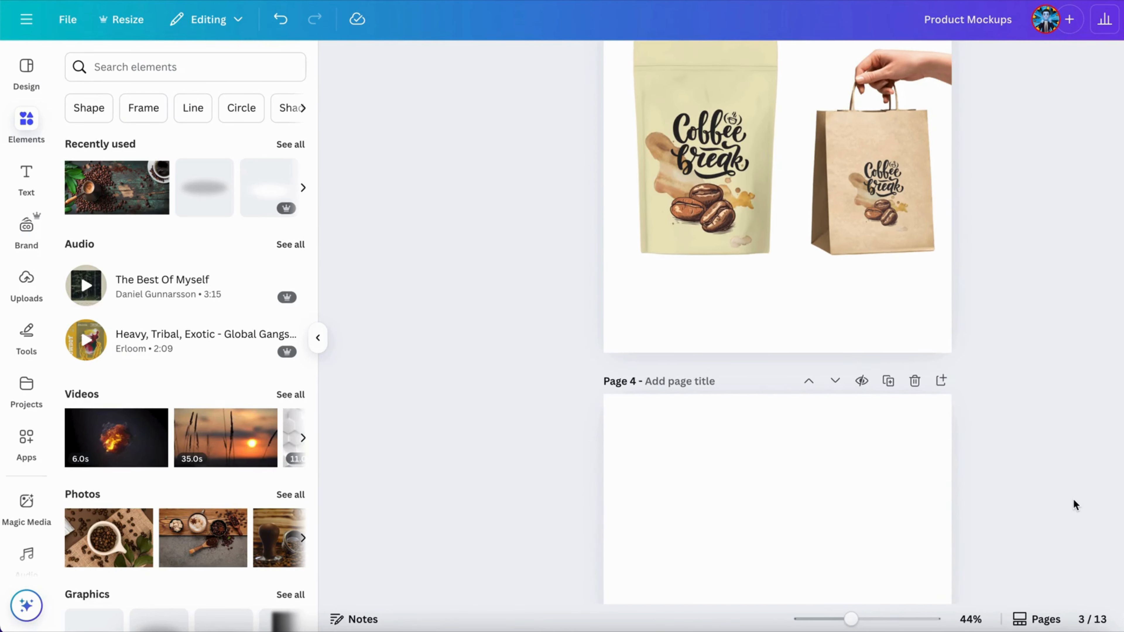
scroll(1076, 505, down, 4)
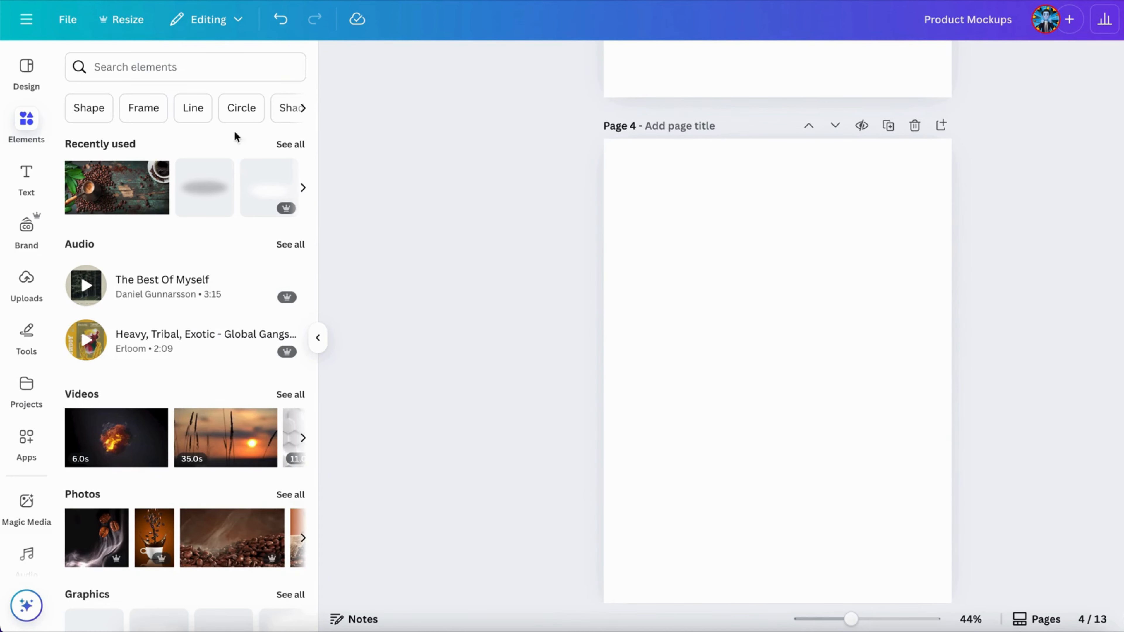
click(140, 67)
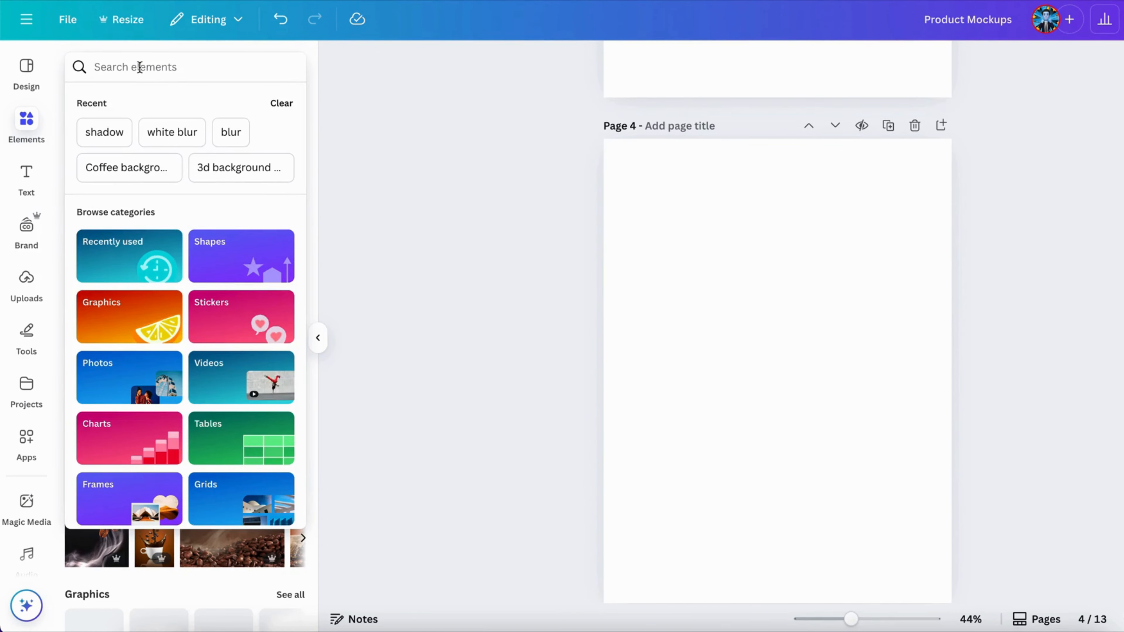
text(3d b)
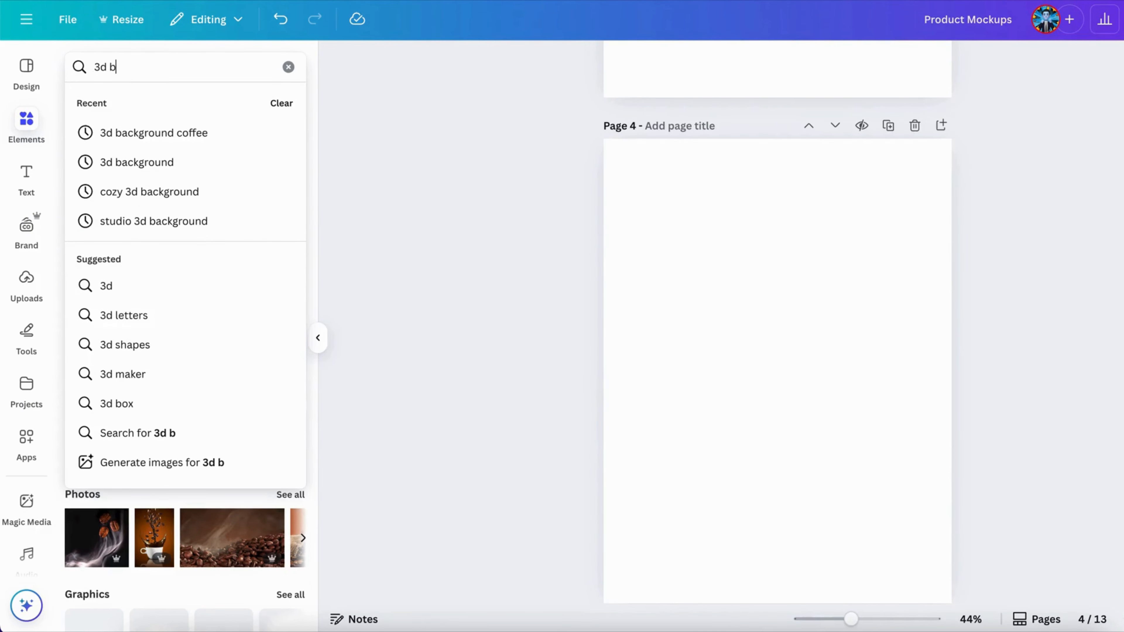
text(ac)
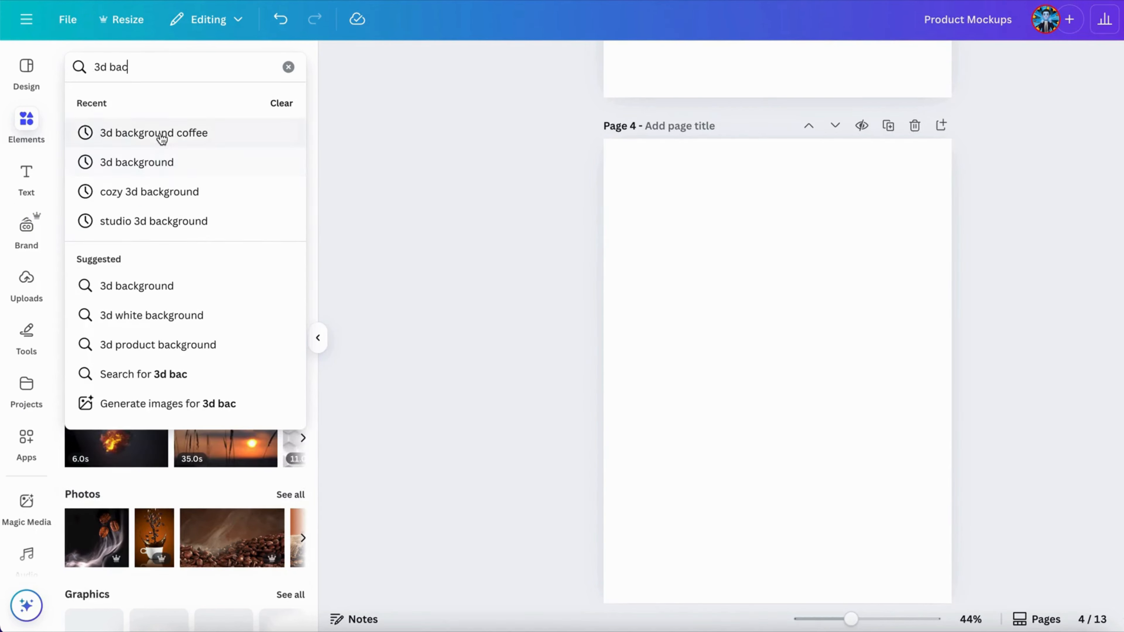
click(161, 133)
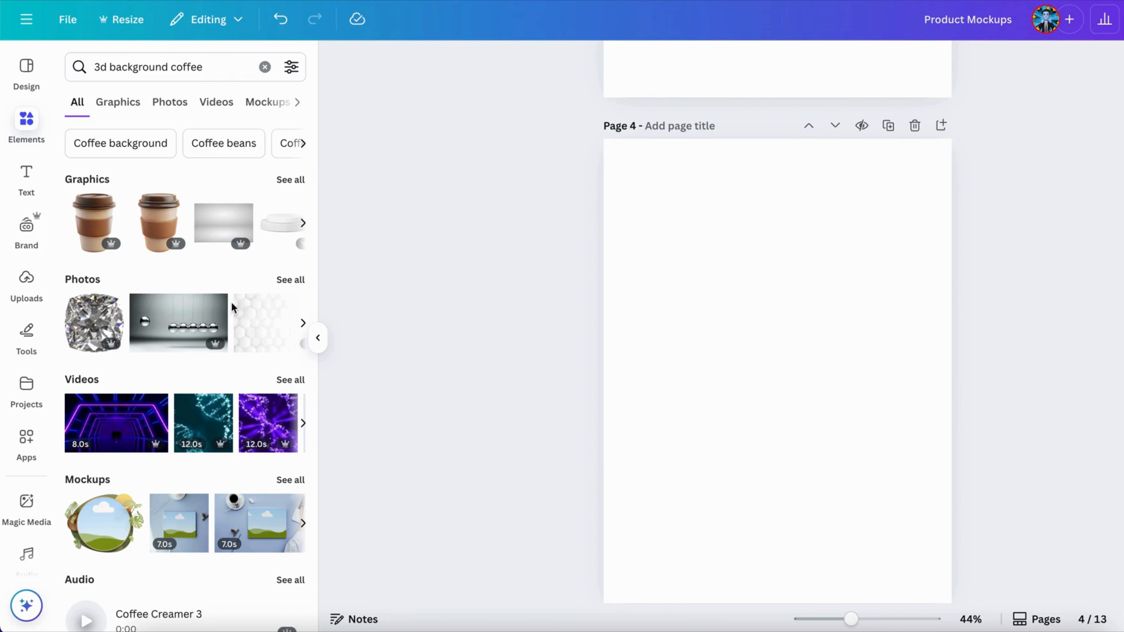
click(291, 279)
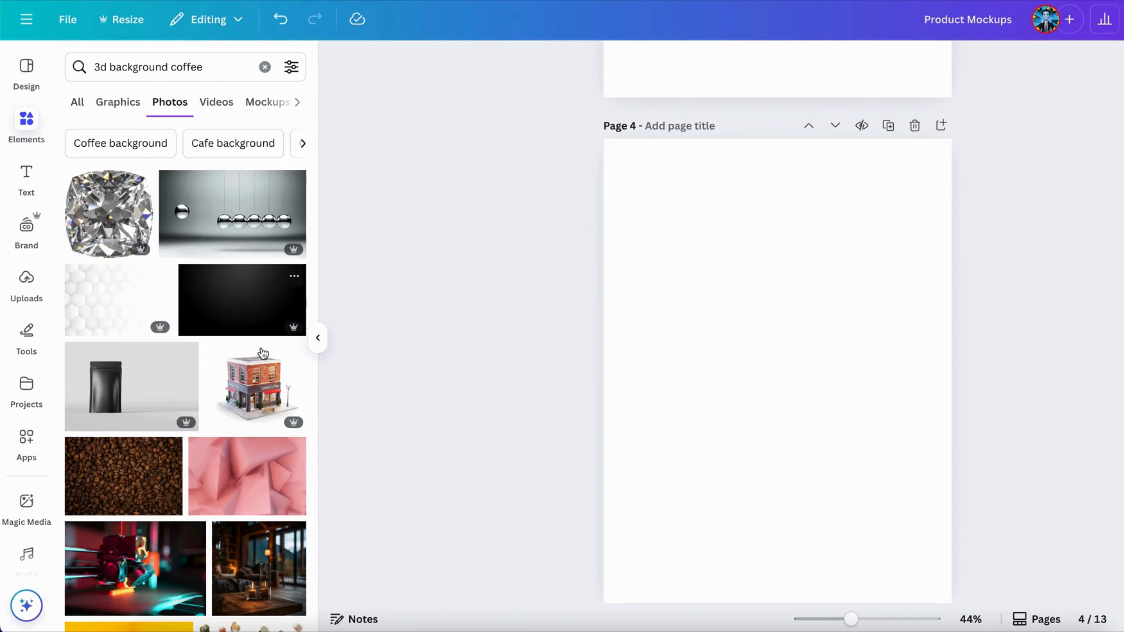
scroll(263, 354, down, 10)
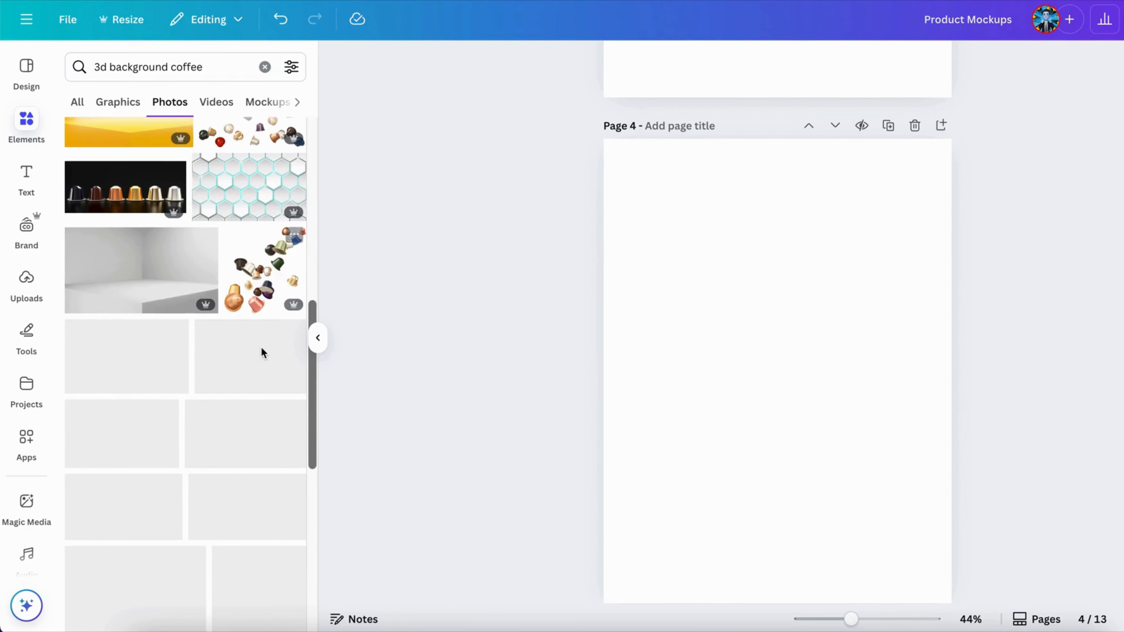
scroll(262, 353, down, 7)
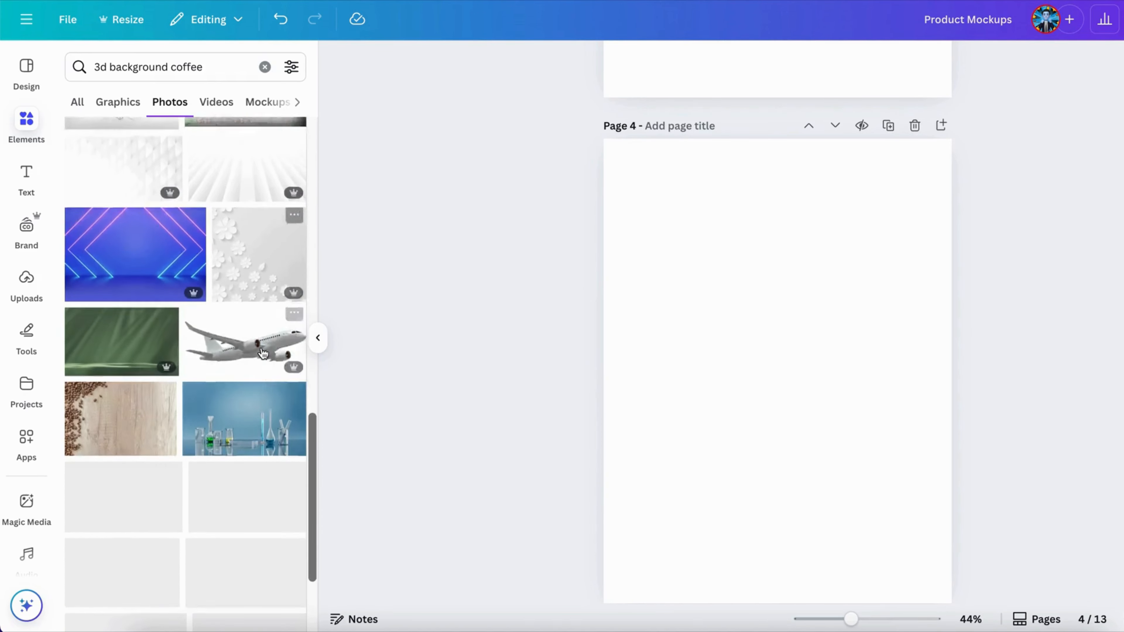
scroll(28, 443, down, 10)
Step: Add the starred photo of coffee beans against a dark wooden wall to page 4
click(26, 443)
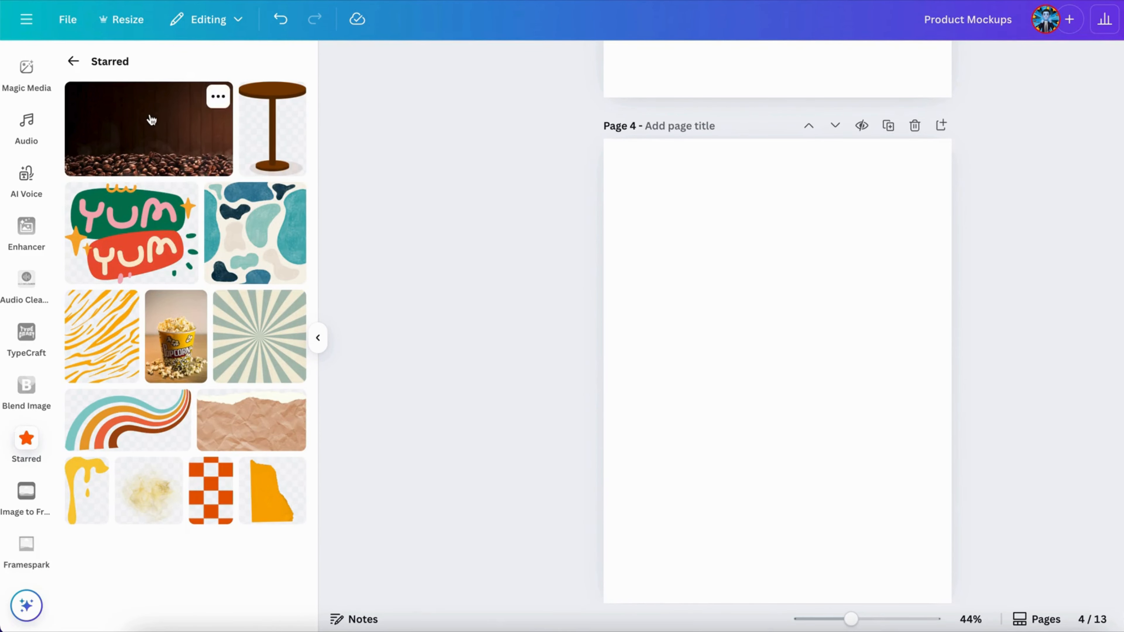
click(150, 121)
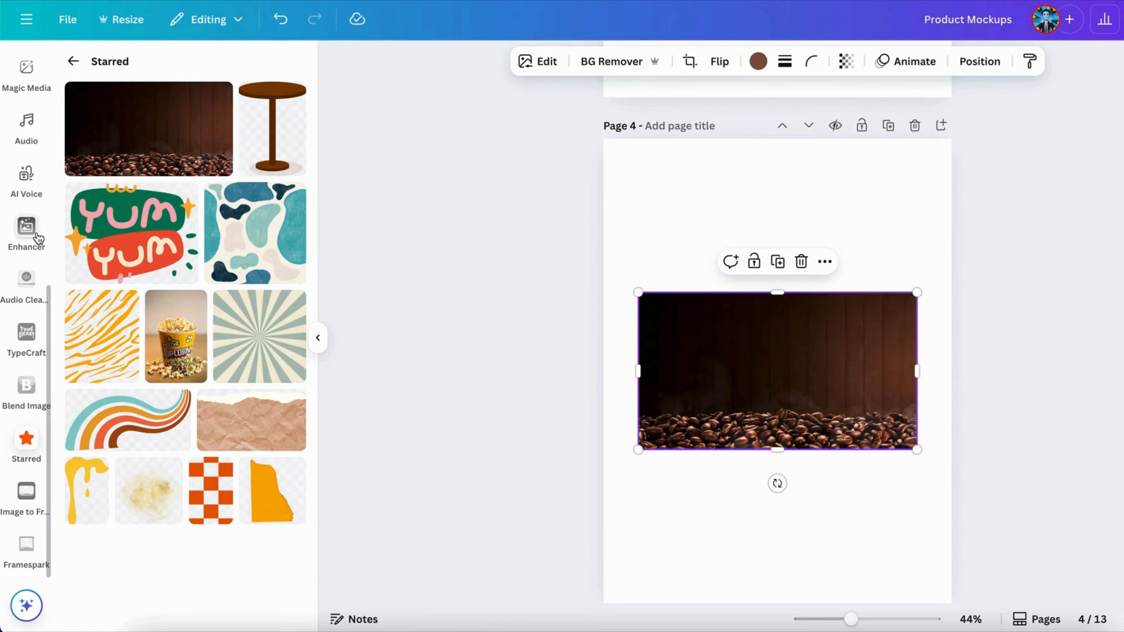
scroll(37, 239, up, 10)
click(27, 126)
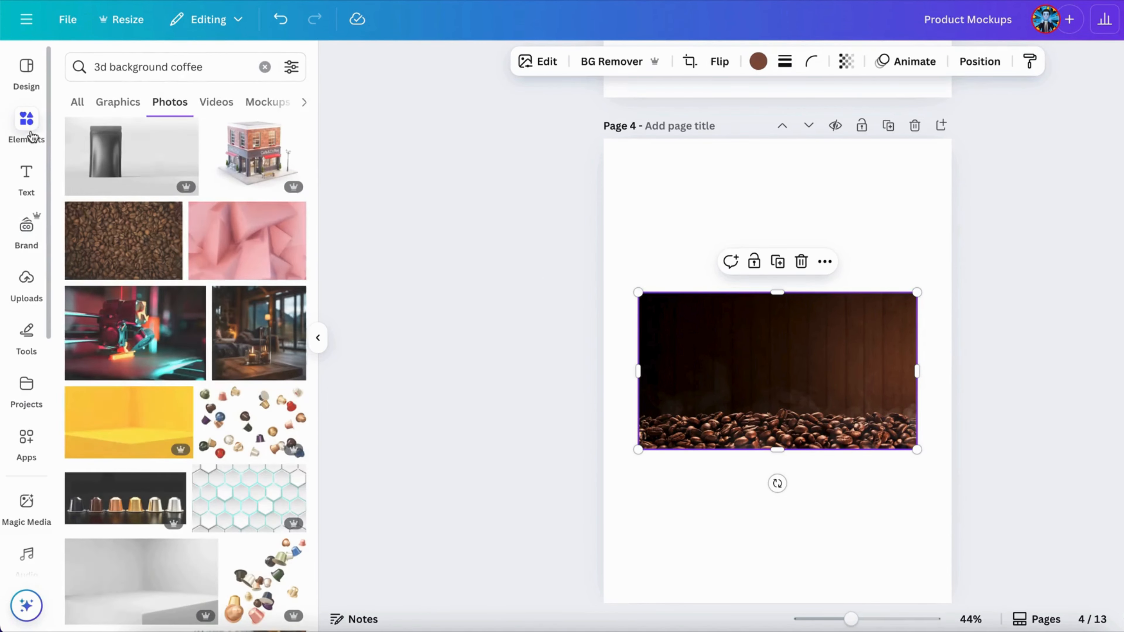
Step: Enlarge and position the coffee bean photo so that it covers the whole of page 4 as the background
drag(730, 332, 698, 203)
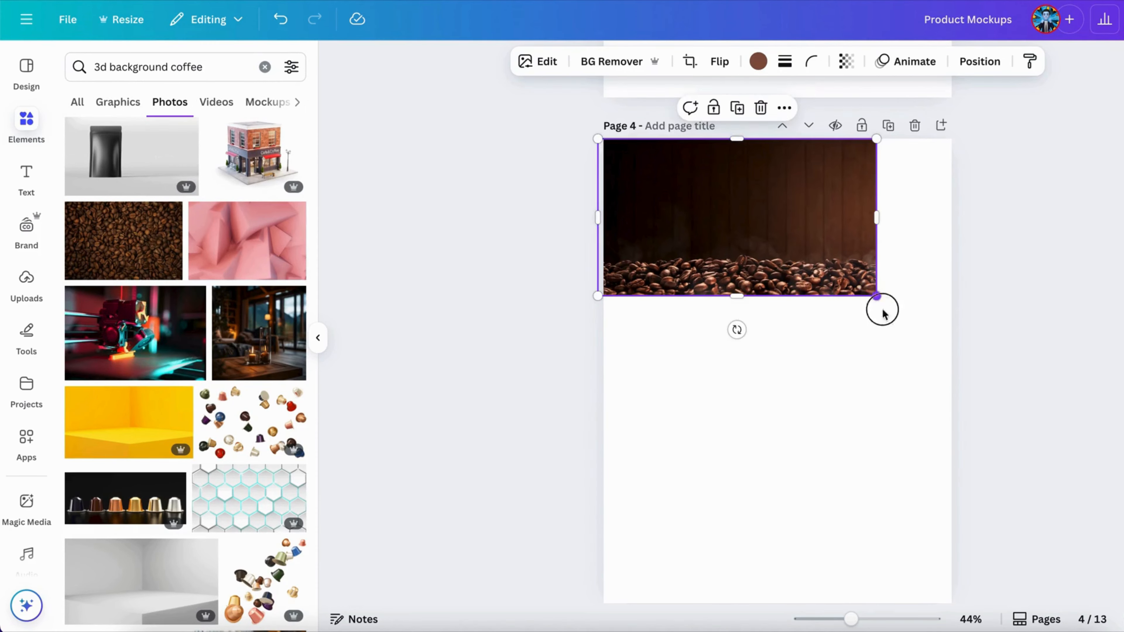
drag(876, 295, 1097, 419)
drag(842, 296, 821, 445)
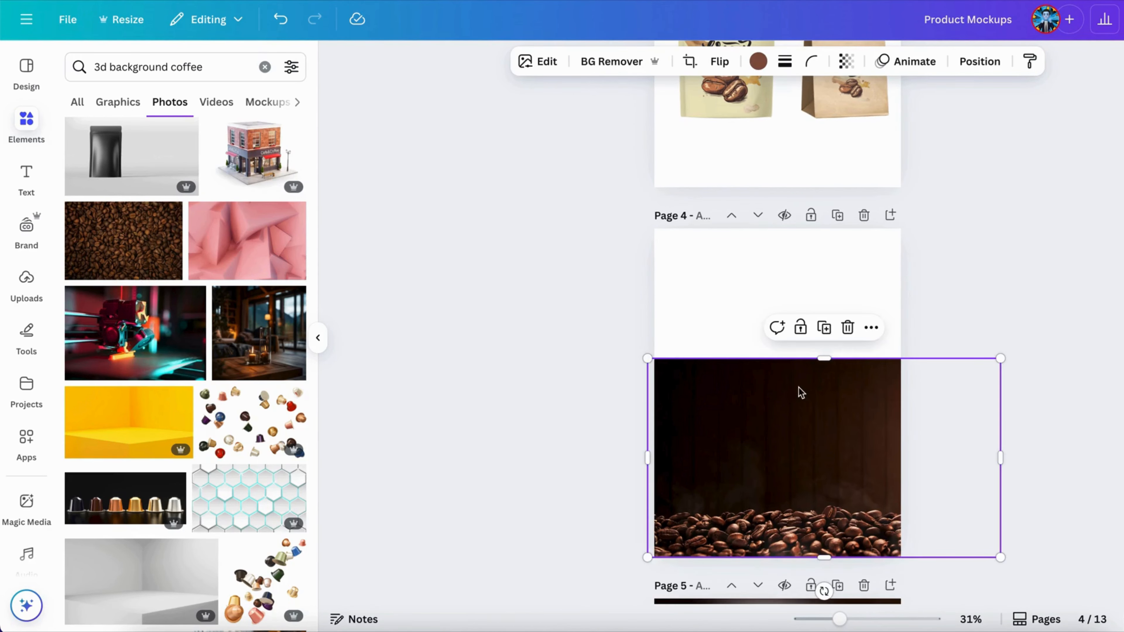
drag(819, 359, 824, 229)
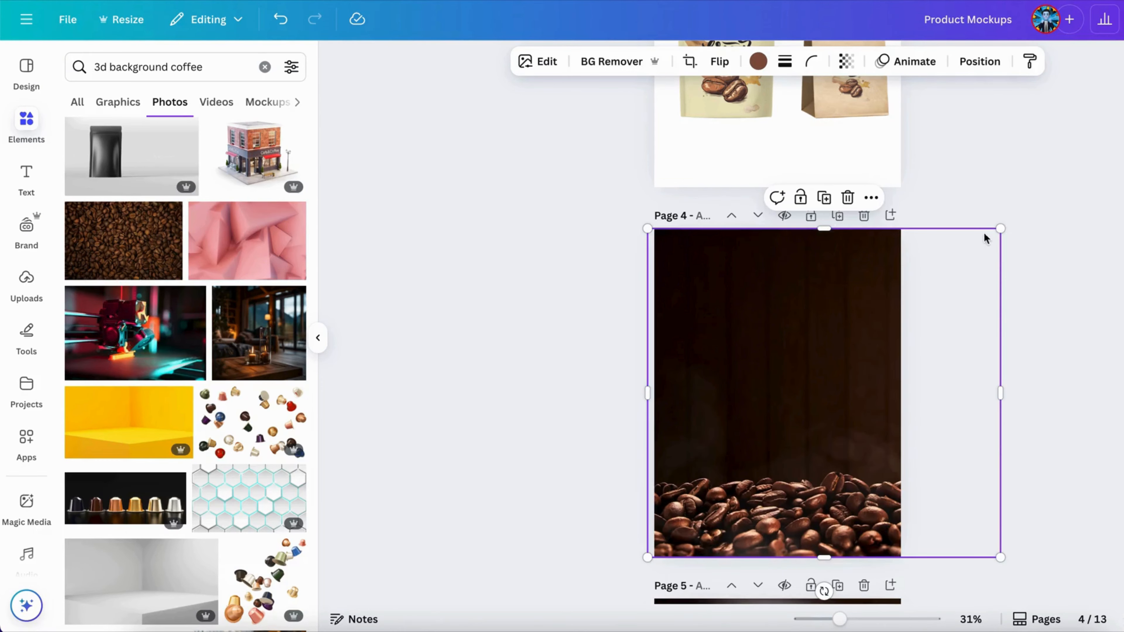
drag(1000, 228, 966, 259)
drag(828, 312, 829, 277)
drag(966, 526, 1000, 558)
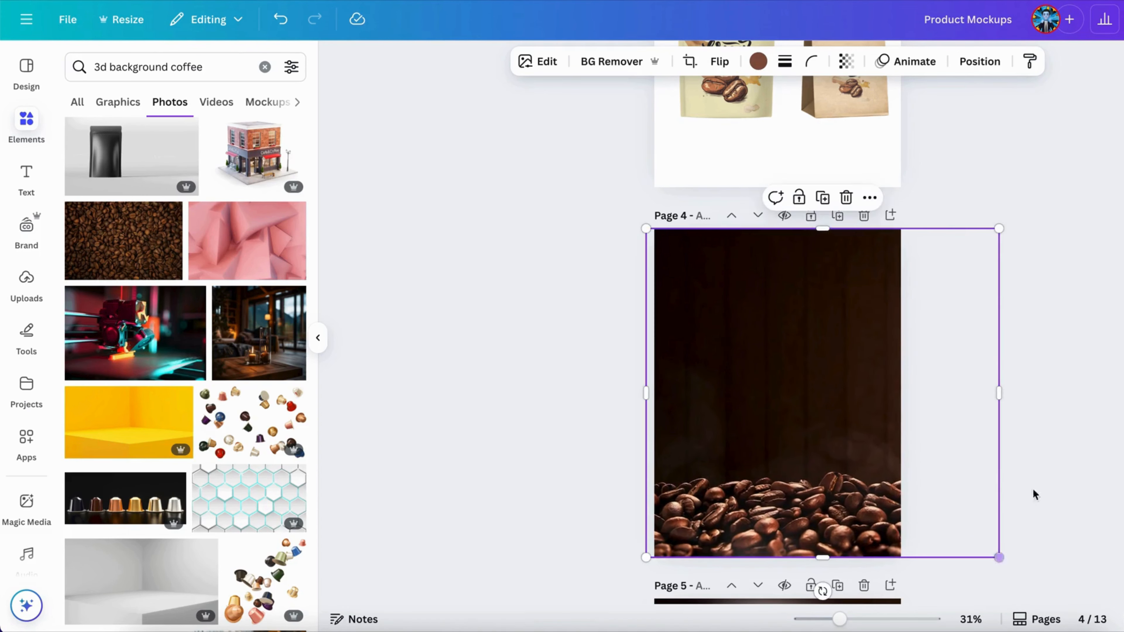
click(1061, 451)
Step: Move the coffee pouch and the paper bag together from page 3 onto the coffee bean background of page 4
click(754, 102)
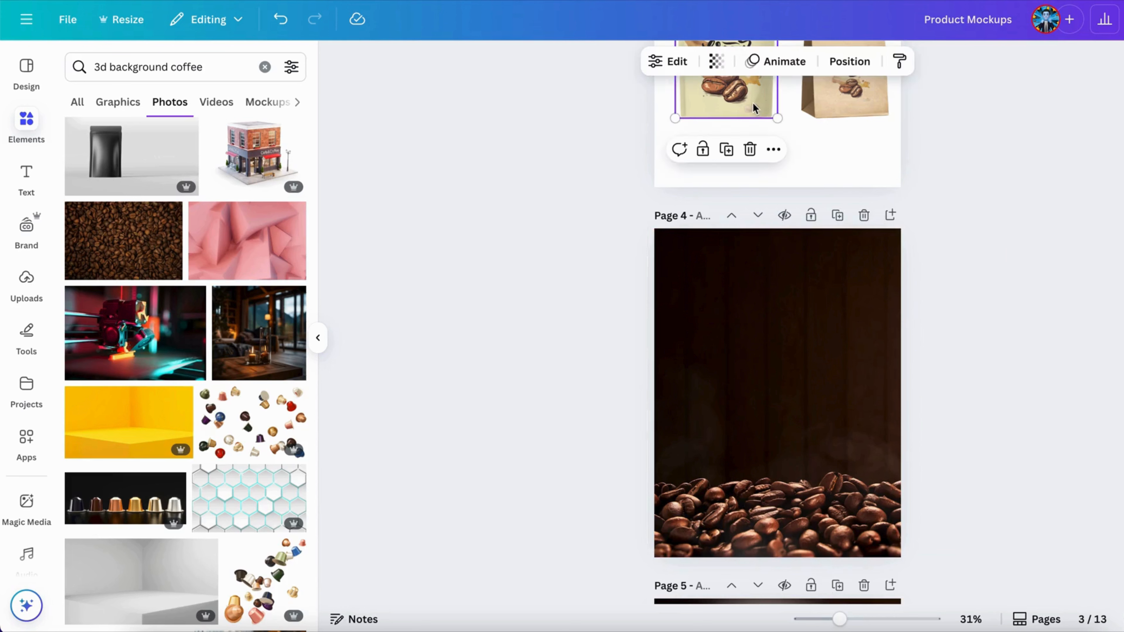
scroll(796, 219, up, 2)
scroll(796, 219, up, 1)
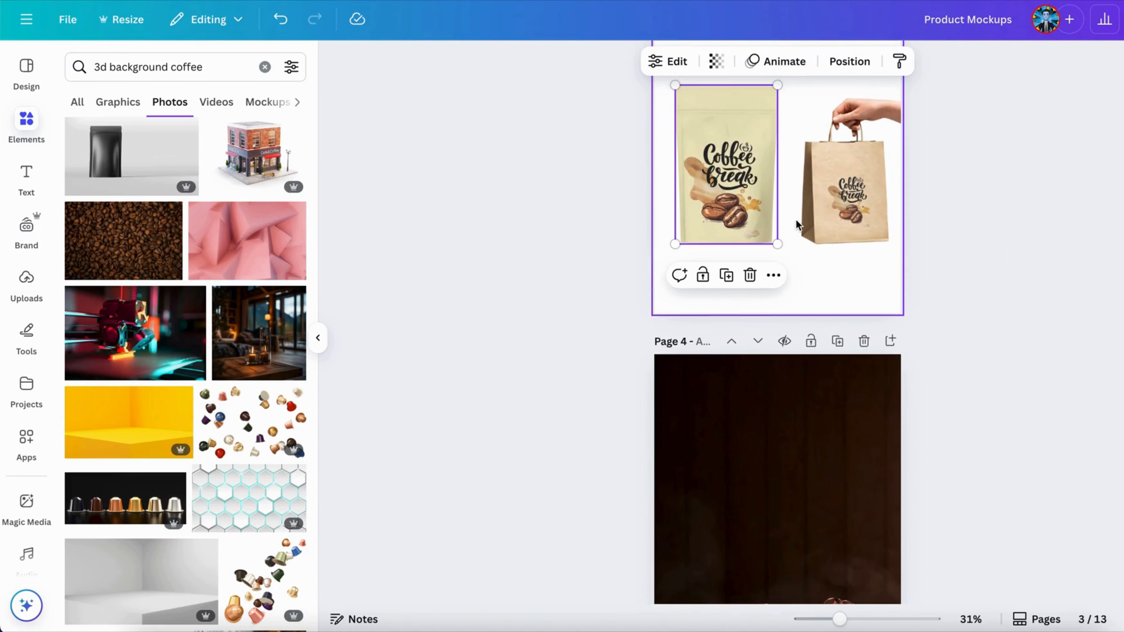
shift+click(842, 220)
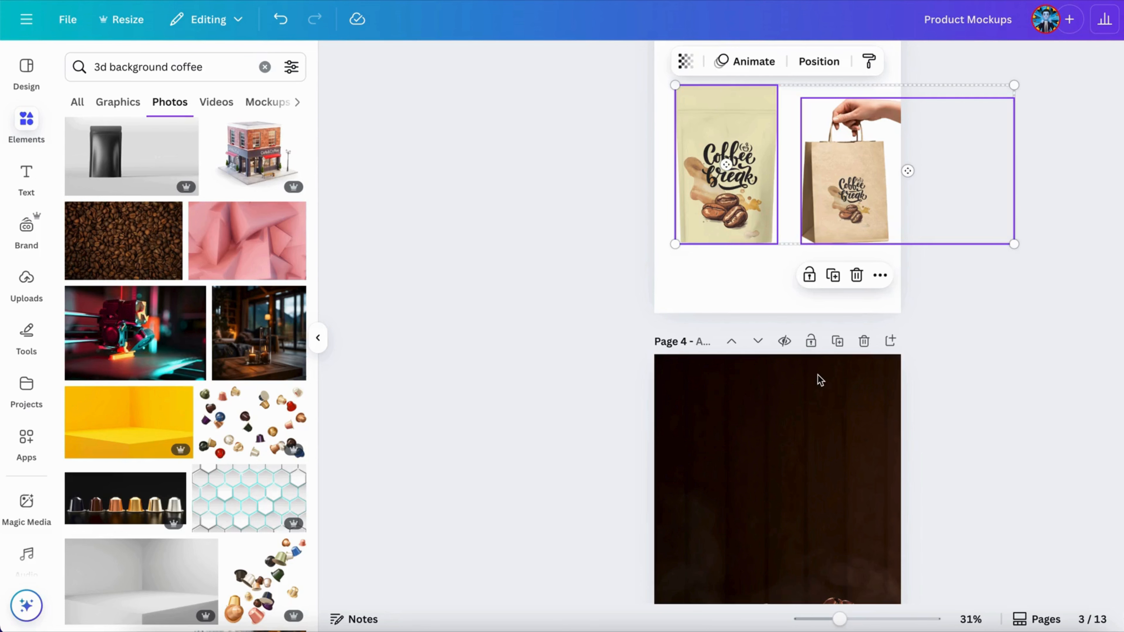
key(ctrl+x)
scroll(817, 374, down, 3)
key(ctrl+v)
scroll(818, 374, up, 2)
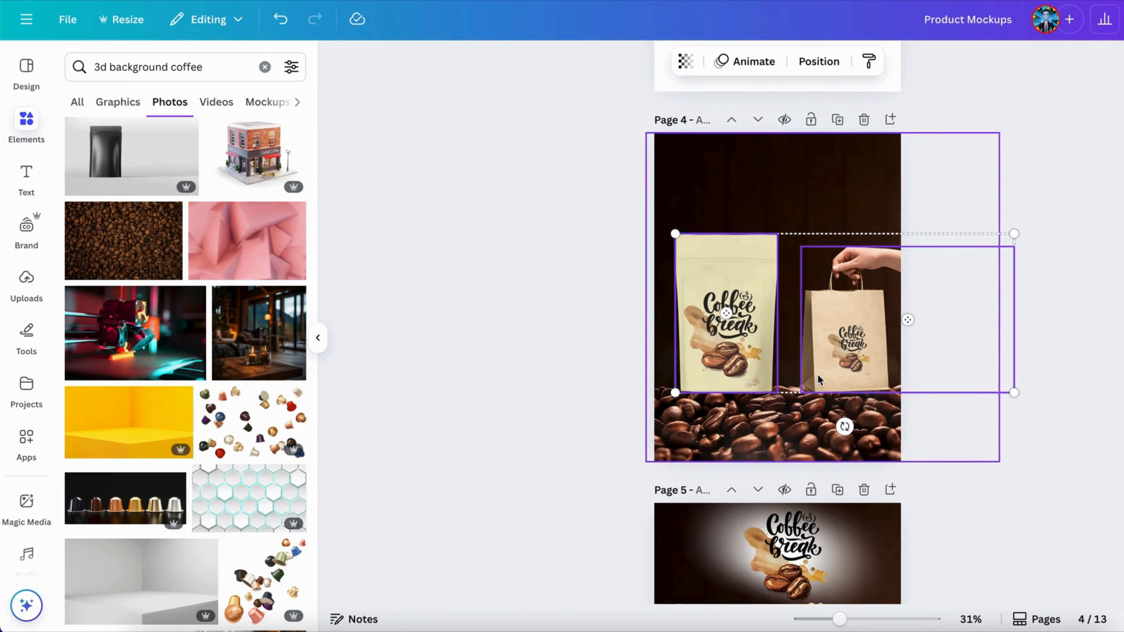
Step: Shift the pouch and paper bag slightly down and left so that their bases rest on the coffee beans
scroll(819, 354, up, 3)
scroll(820, 356, up, 1)
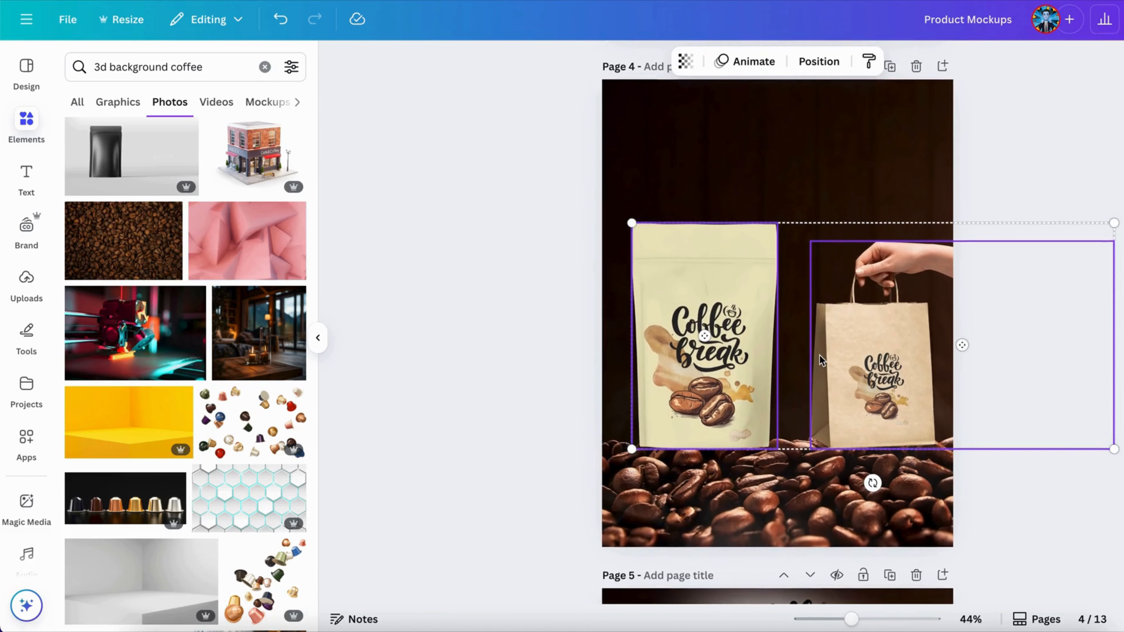
drag(854, 358, 848, 369)
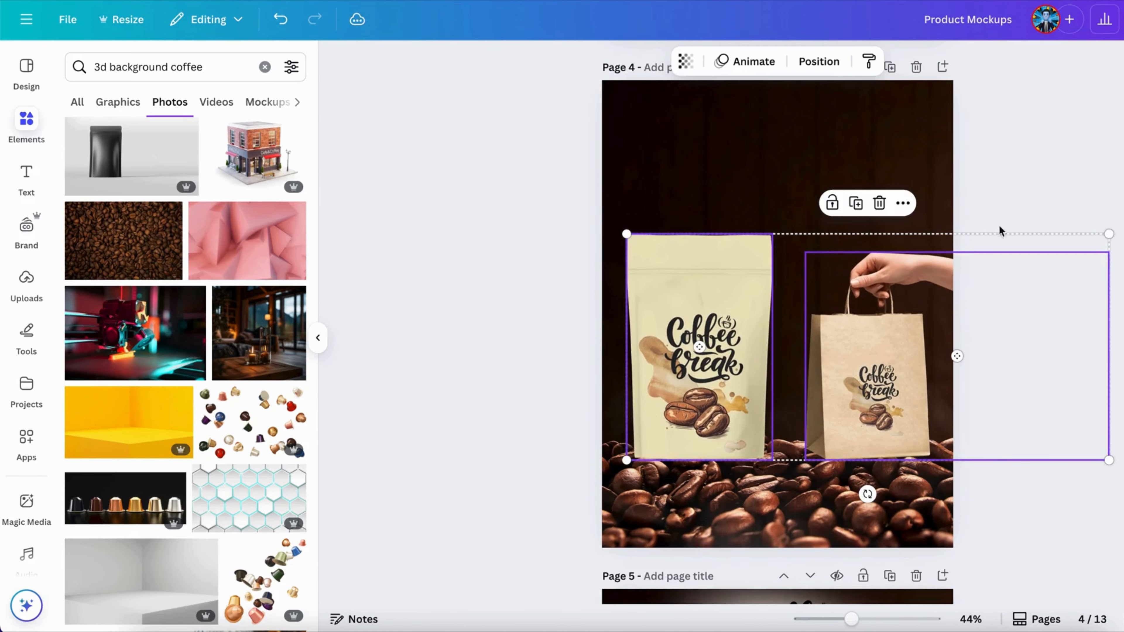
click(1083, 160)
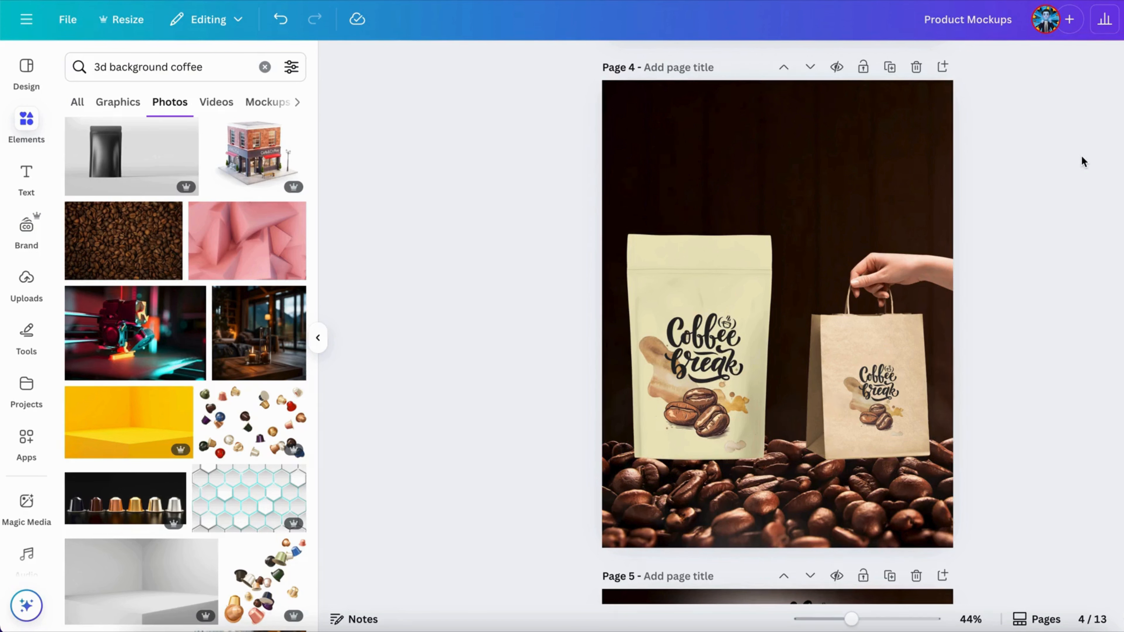
scroll(1082, 157, up, 1)
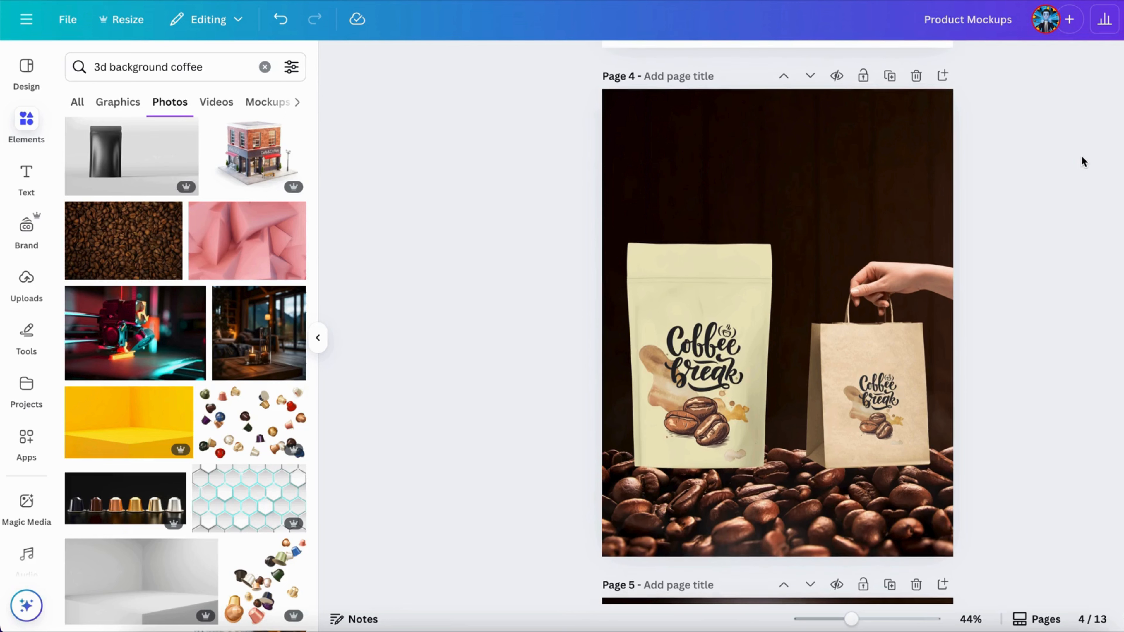
Step: Add the uploaded Coffee break image to page 4, shrink it slightly, and place it at the upper middle above the products
click(27, 282)
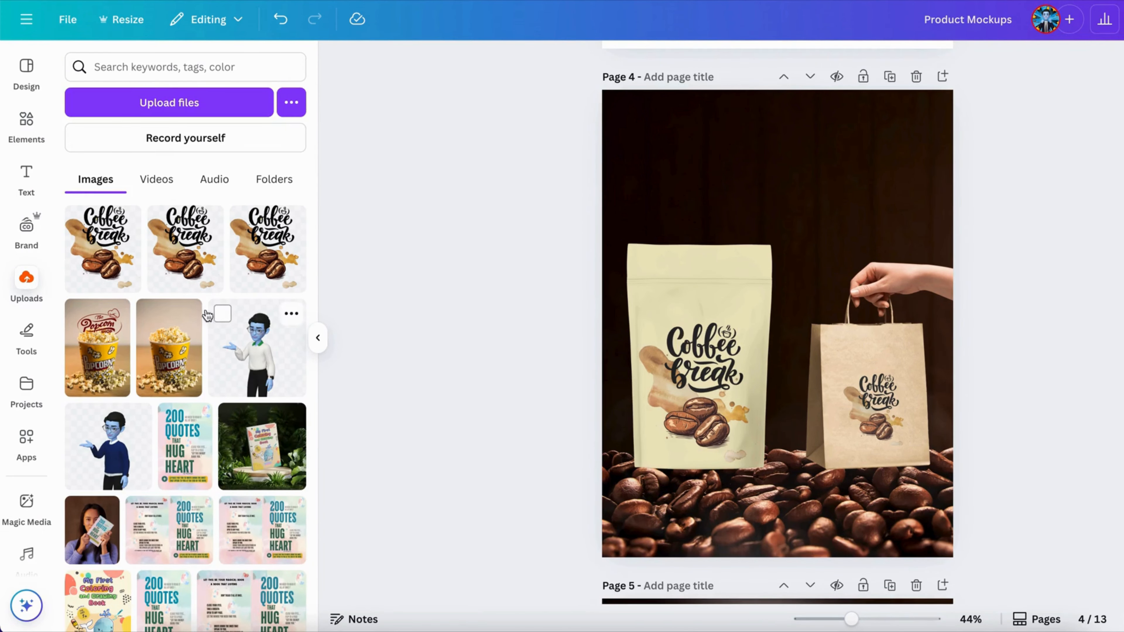
click(103, 248)
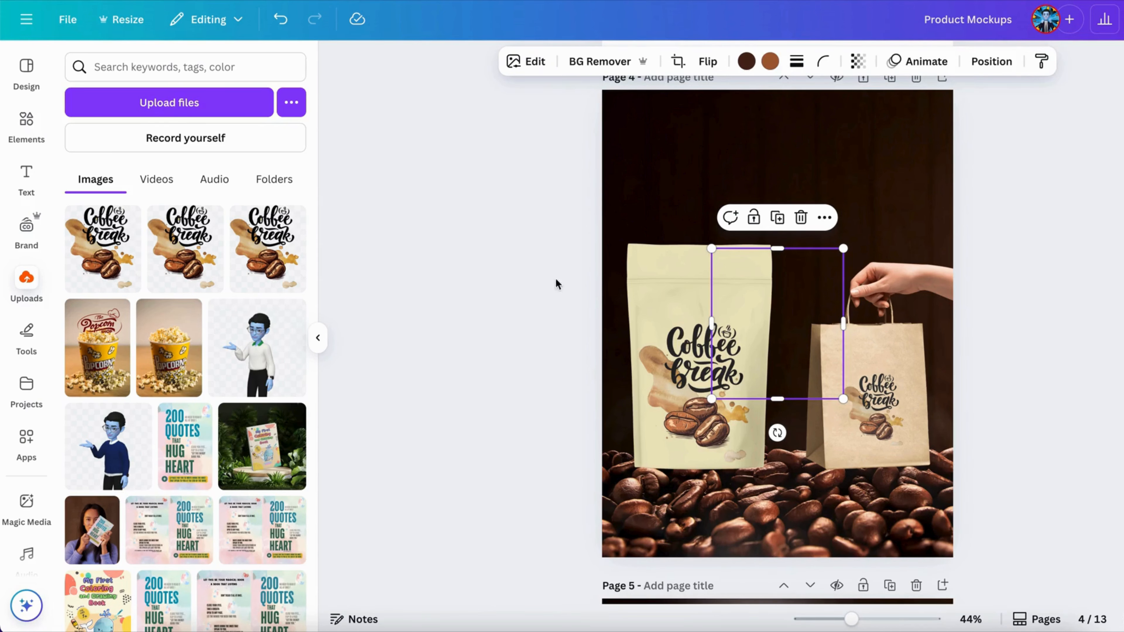
click(23, 119)
drag(756, 287, 817, 150)
drag(776, 116, 798, 131)
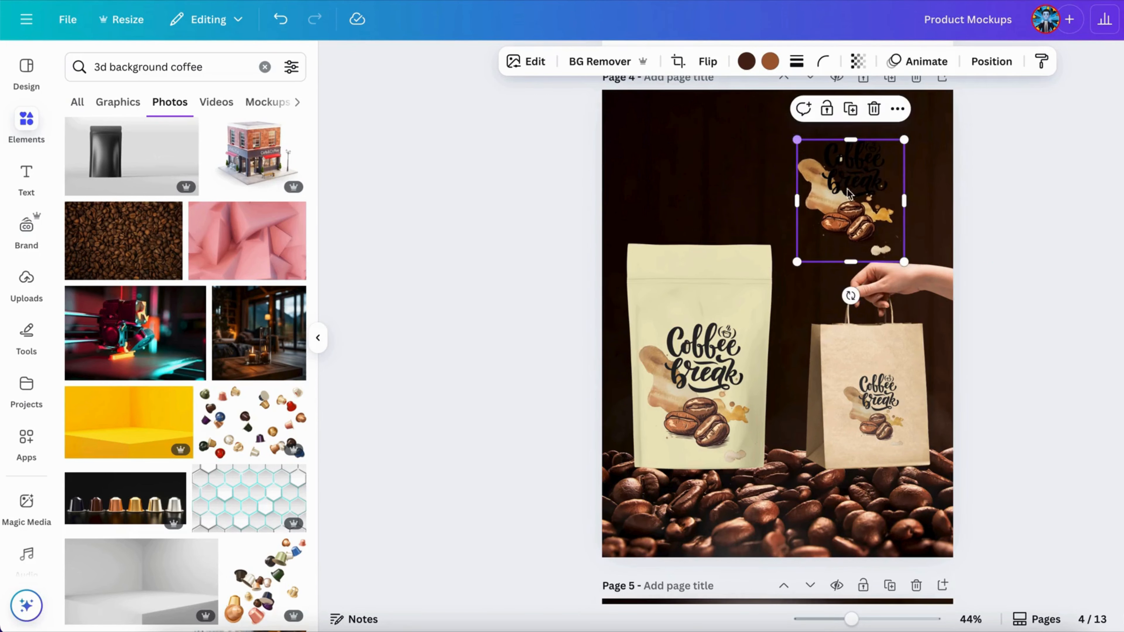
drag(846, 191, 783, 163)
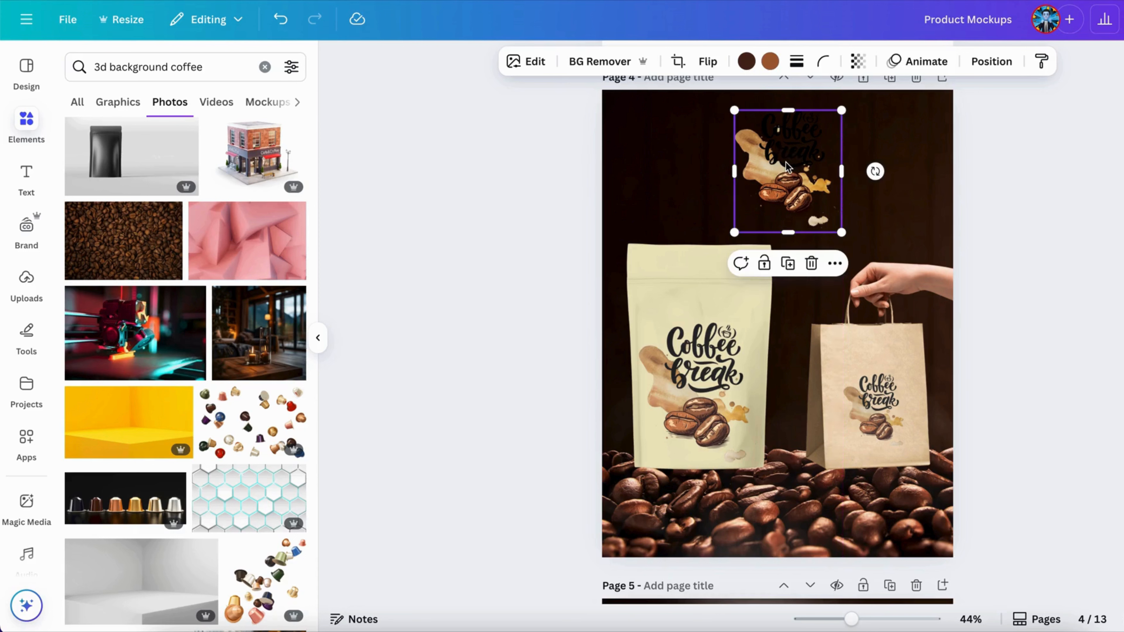
Step: Search the elements for "white blur"
click(264, 66)
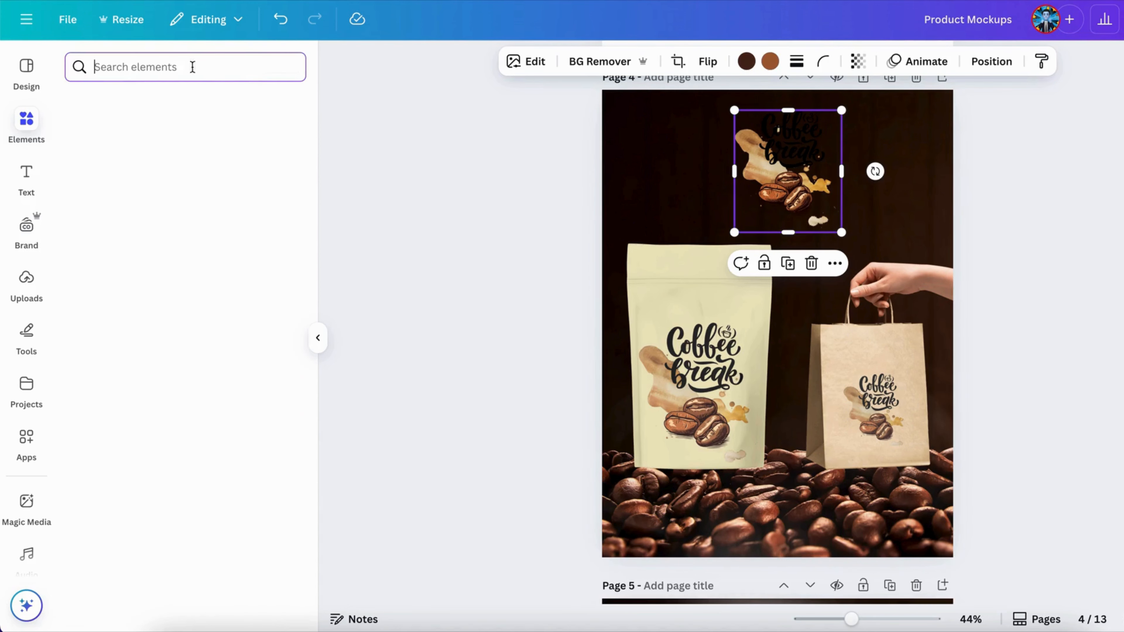
text(b)
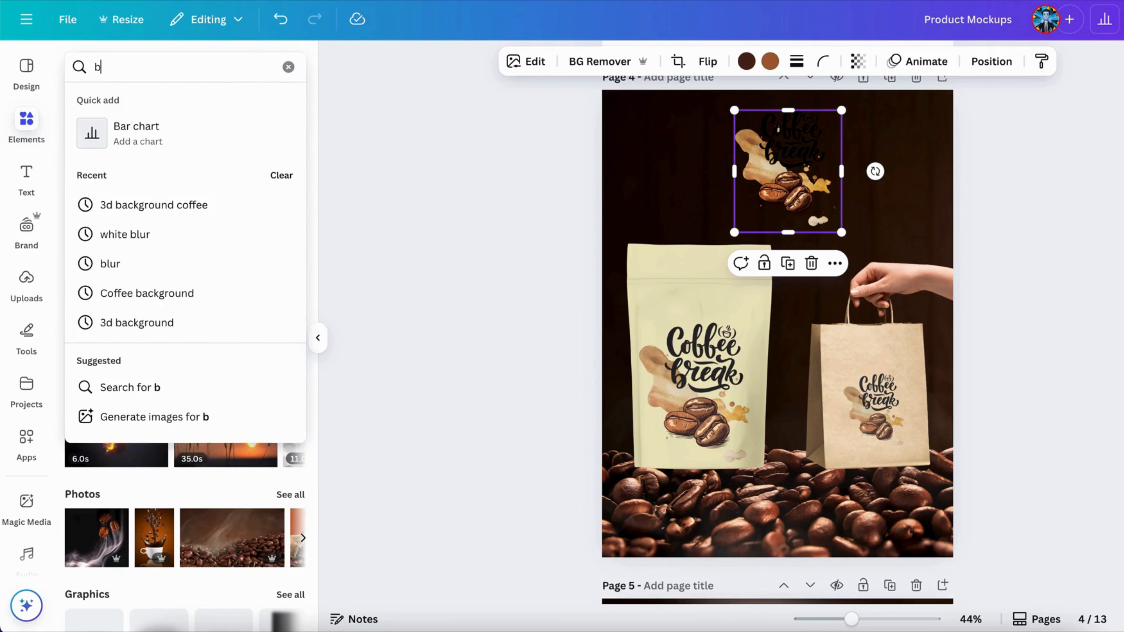
key(BackSpace)
text(white )
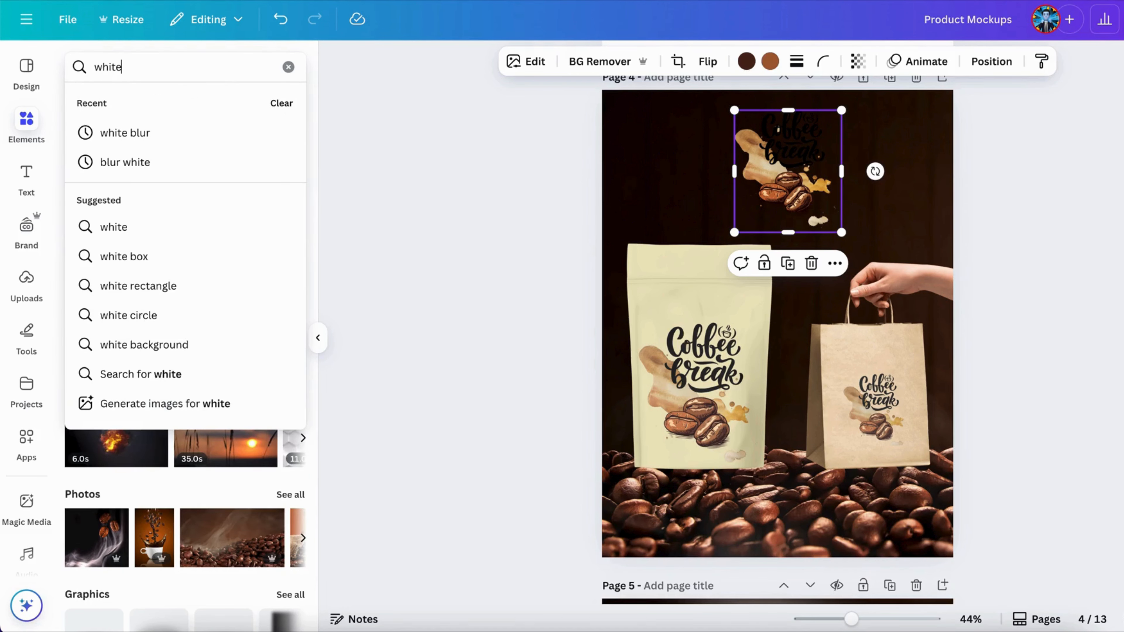
text(blur)
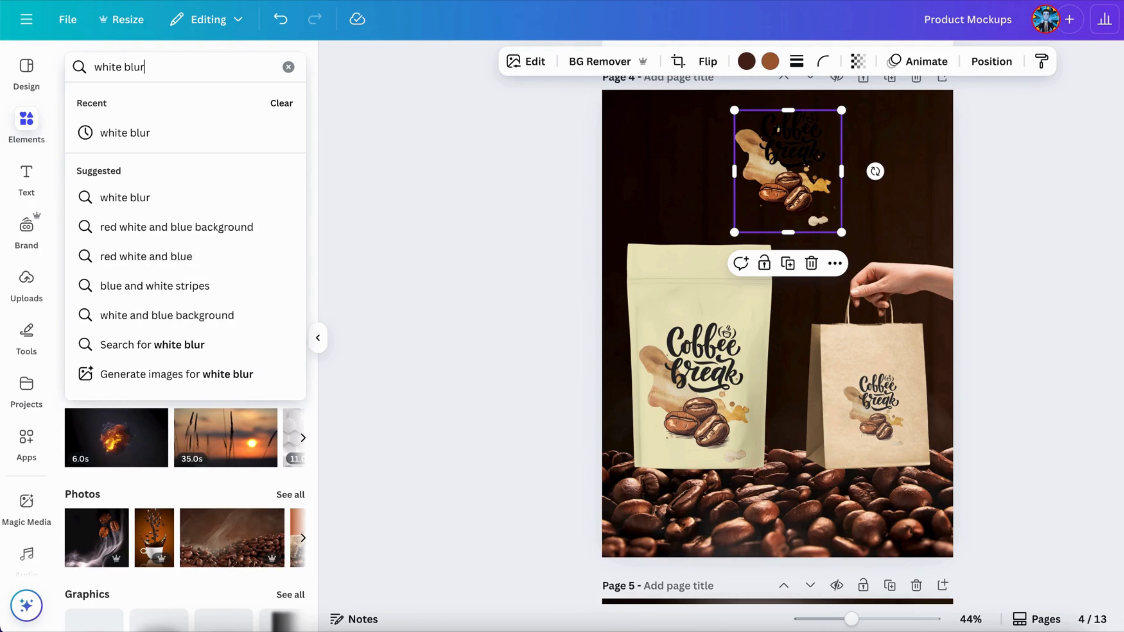
key(Return)
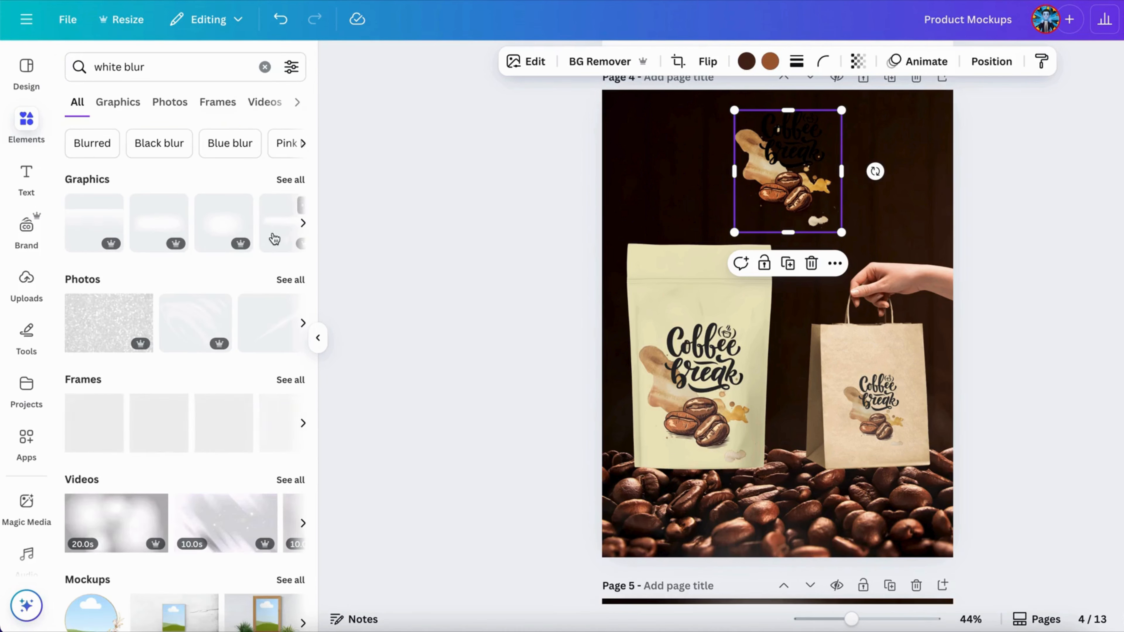
Step: Add a soft oval white blur graphic to page 4 and move it to the page's upper right beside the Coffee break image
click(293, 182)
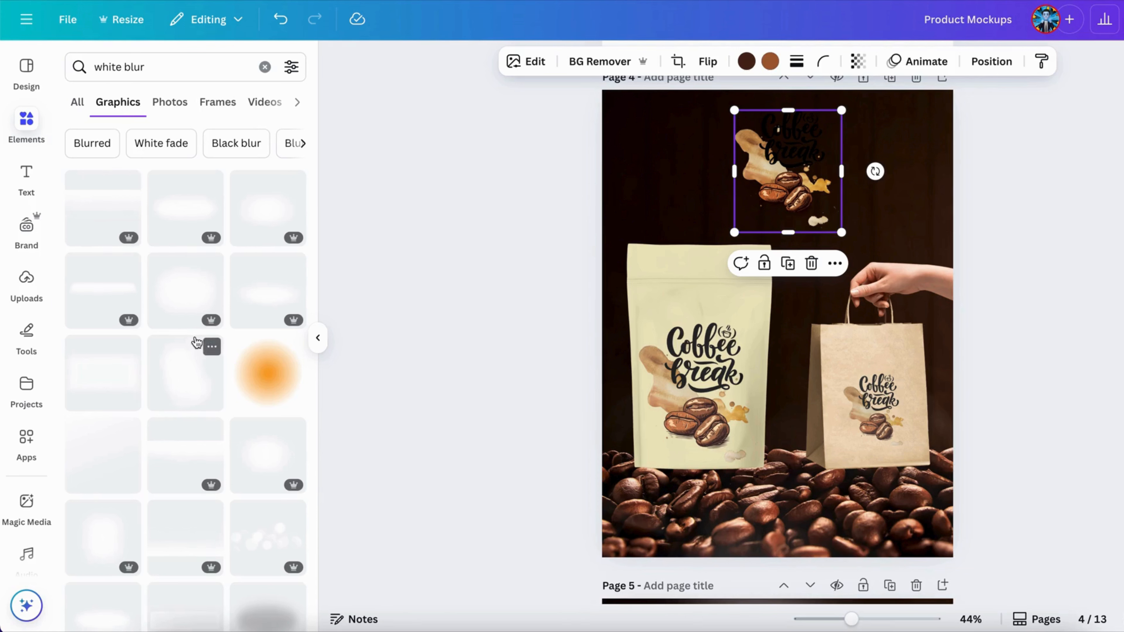
click(274, 214)
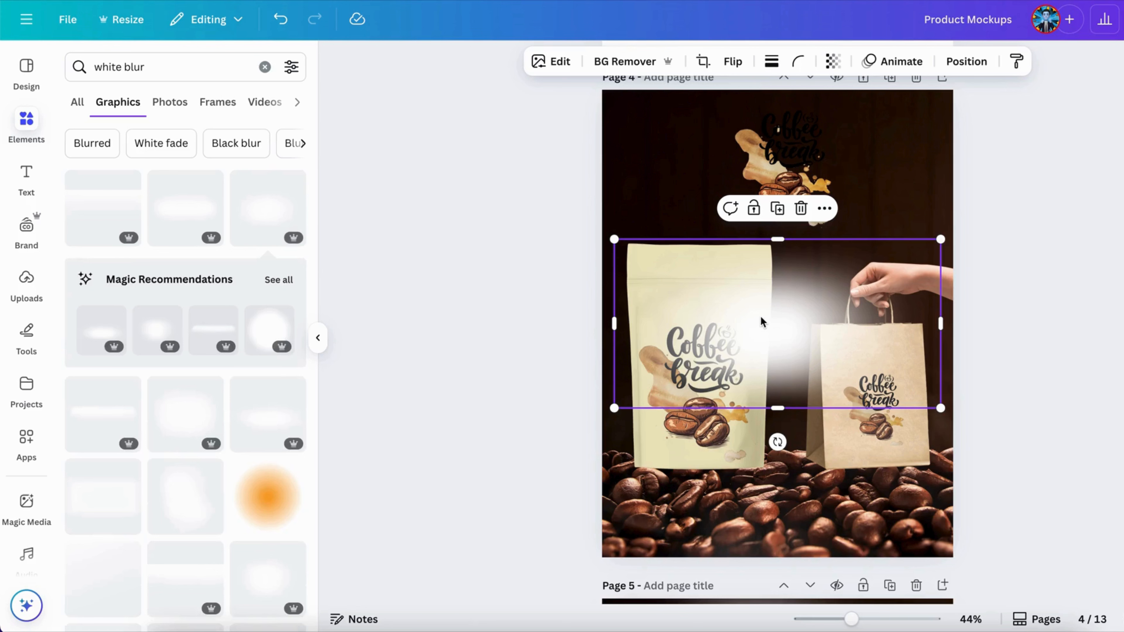
drag(758, 250, 929, 156)
Step: Bring the Coffee break image at the top of page 4 to the front
click(797, 175)
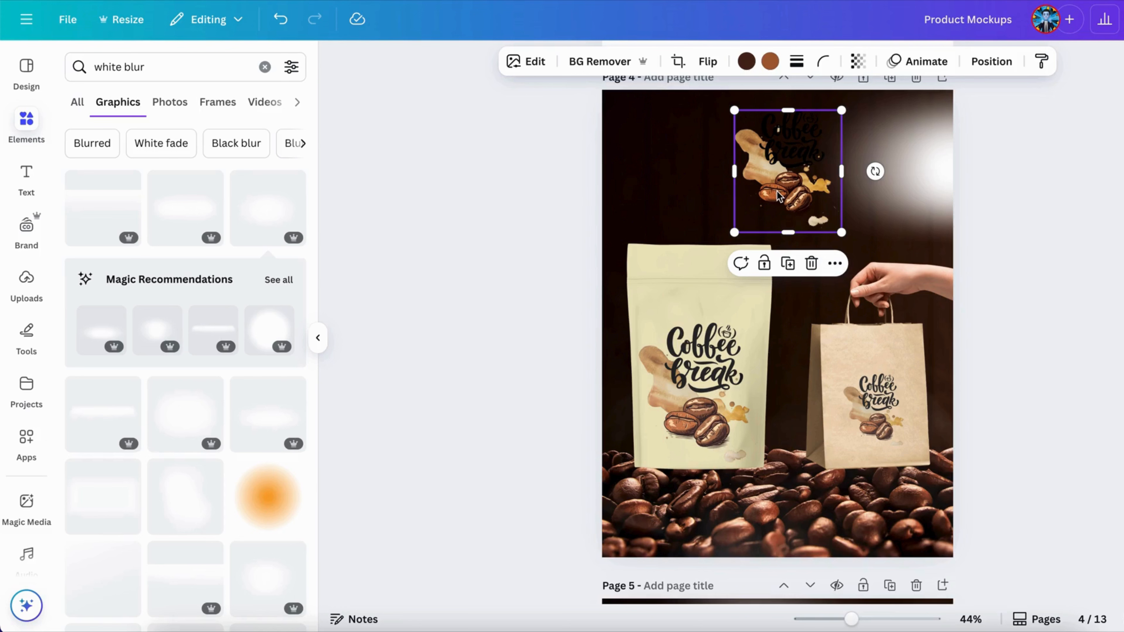
click(834, 266)
mouse_move(832, 336)
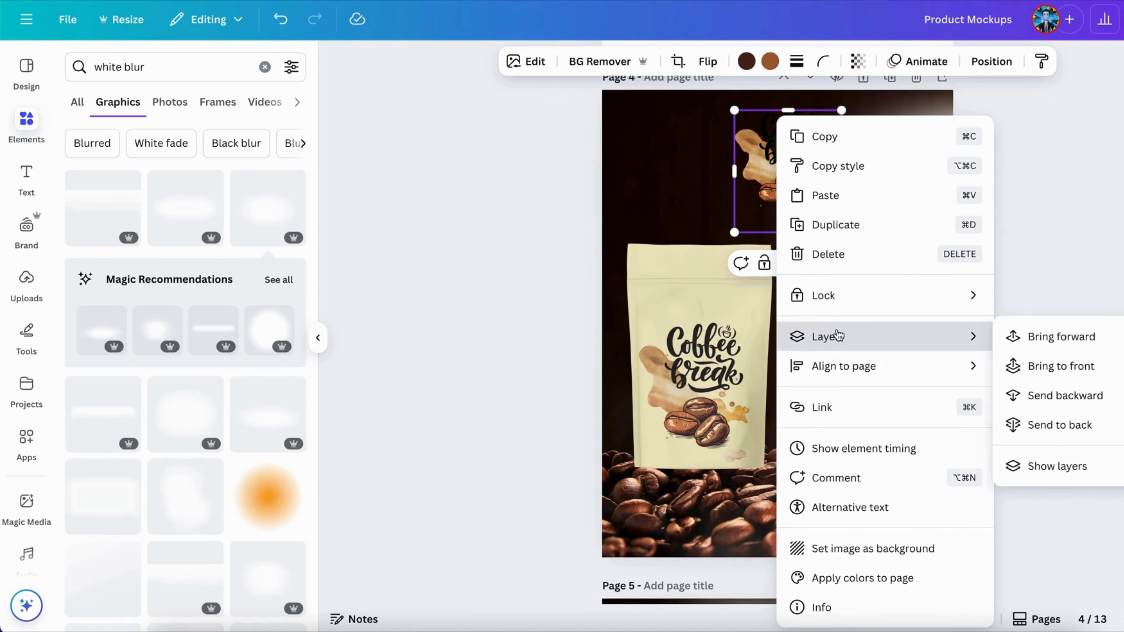
click(1088, 372)
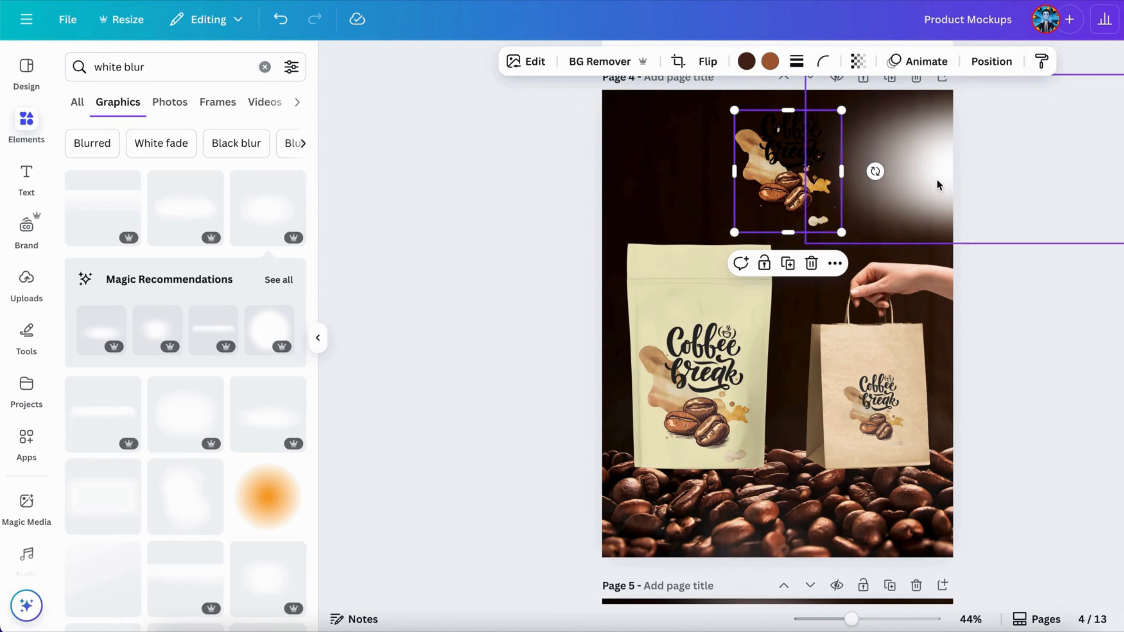
Step: Center the white blur behind the upper Coffee break image and shrink it to a glow around the artwork
click(899, 178)
drag(899, 178, 768, 182)
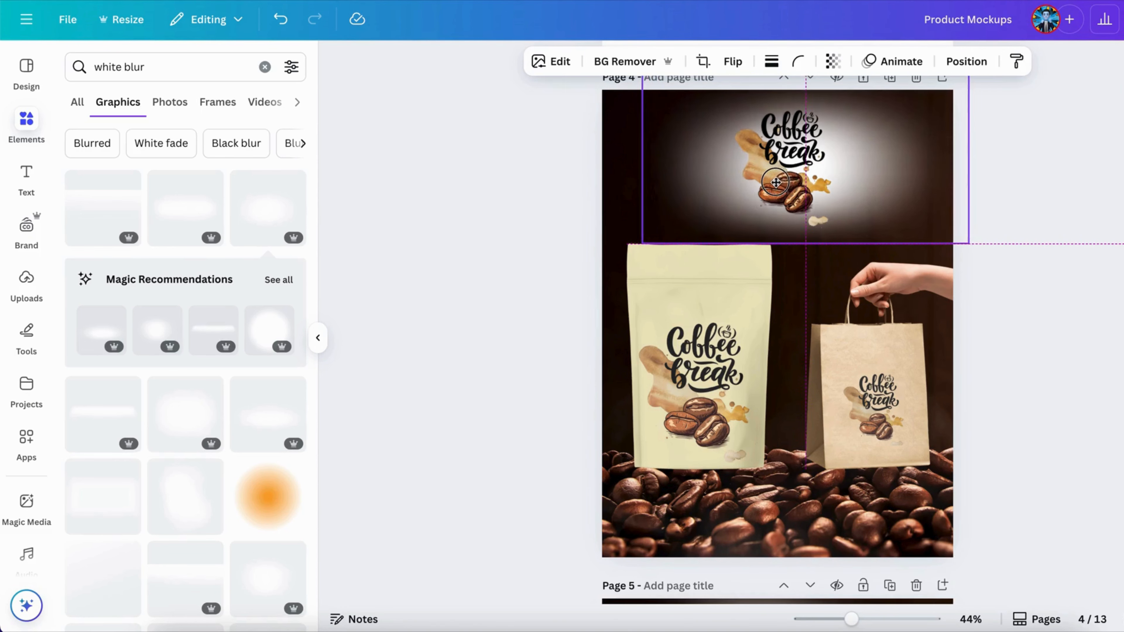
drag(969, 243, 907, 211)
mouse_move(691, 150)
mouse_down()
mouse_move(701, 169)
mouse_move(705, 159)
mouse_up()
drag(657, 84, 640, 76)
drag(686, 133, 696, 149)
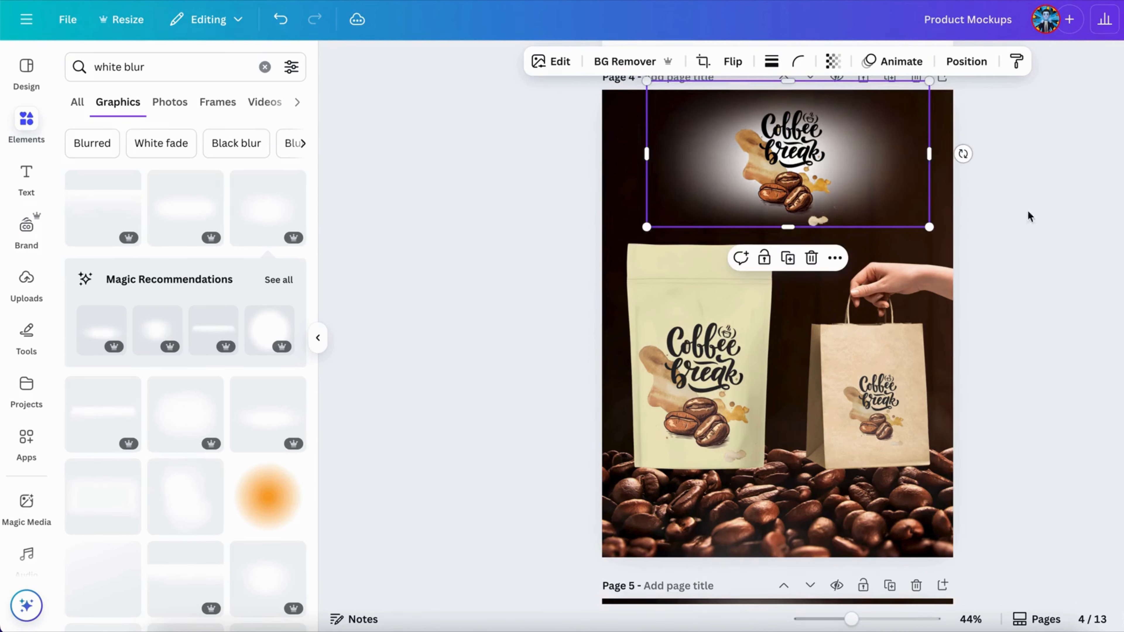
click(1052, 211)
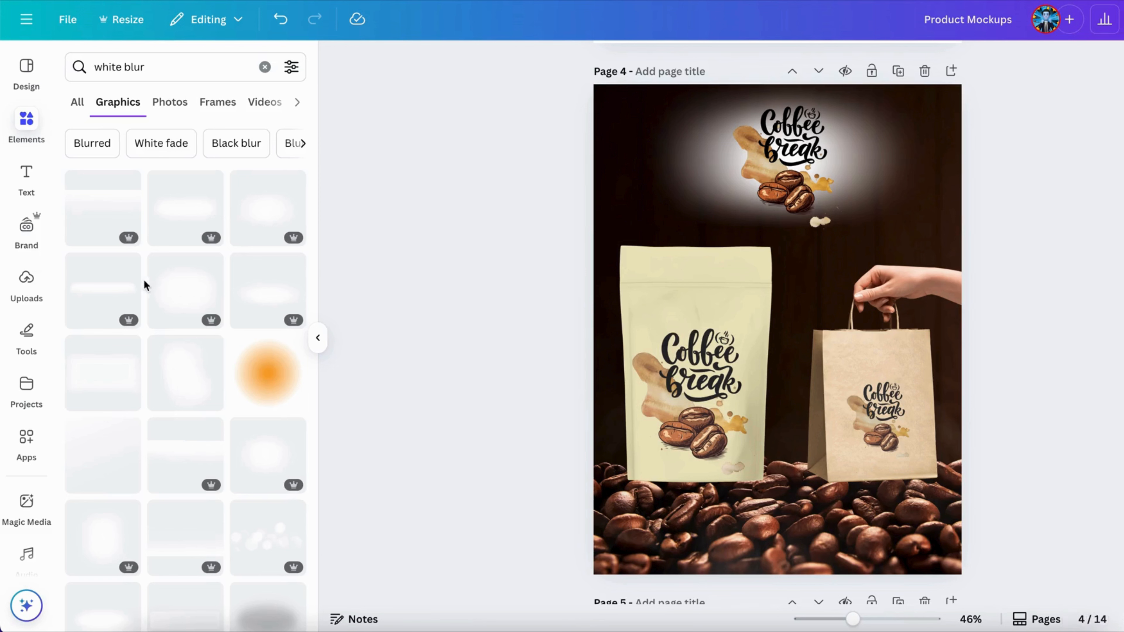
Step: Add a flat white blur graphic to page 4, shrink it, and place it over the coffee beans between the pouch and the bag
scroll(188, 310, down, 3)
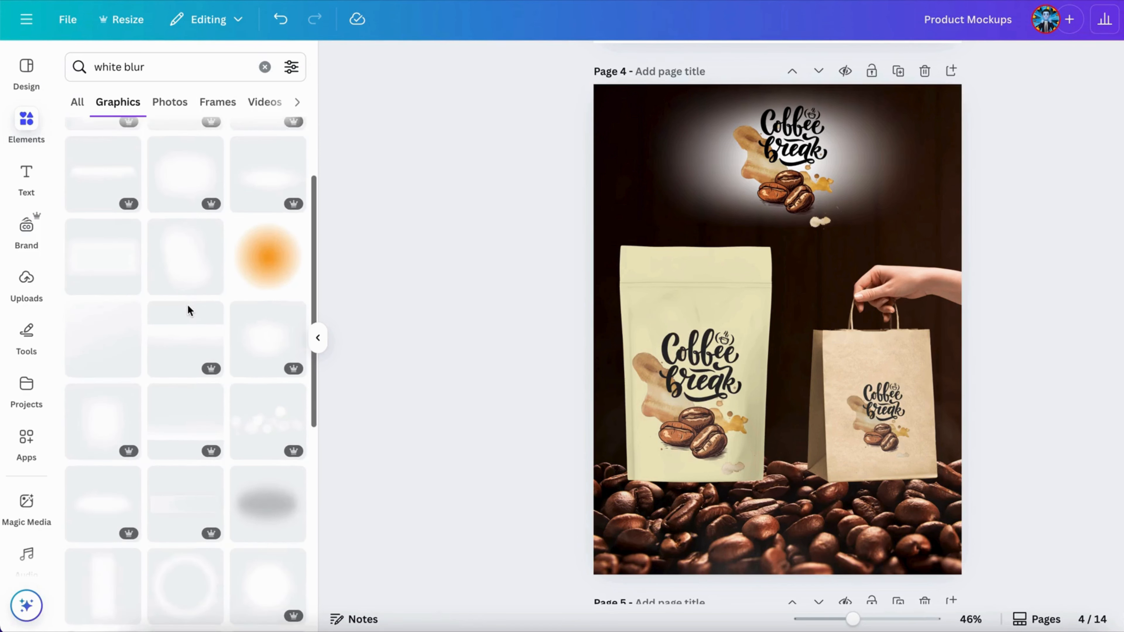
scroll(188, 312, down, 2)
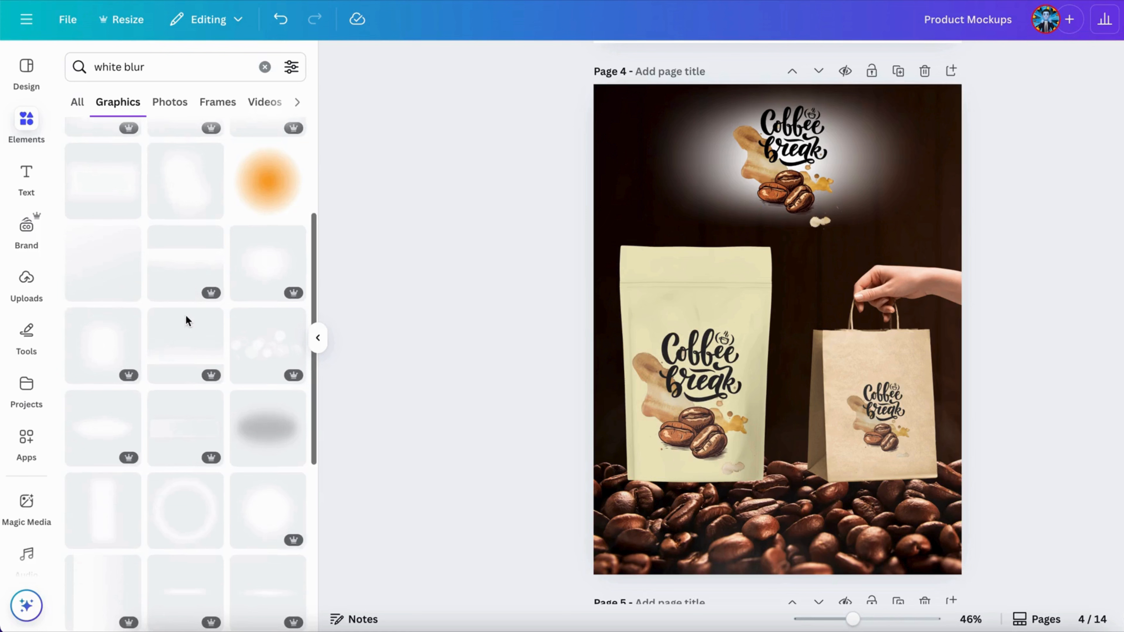
click(117, 428)
drag(750, 344, 740, 508)
drag(910, 556, 857, 533)
drag(784, 482, 792, 504)
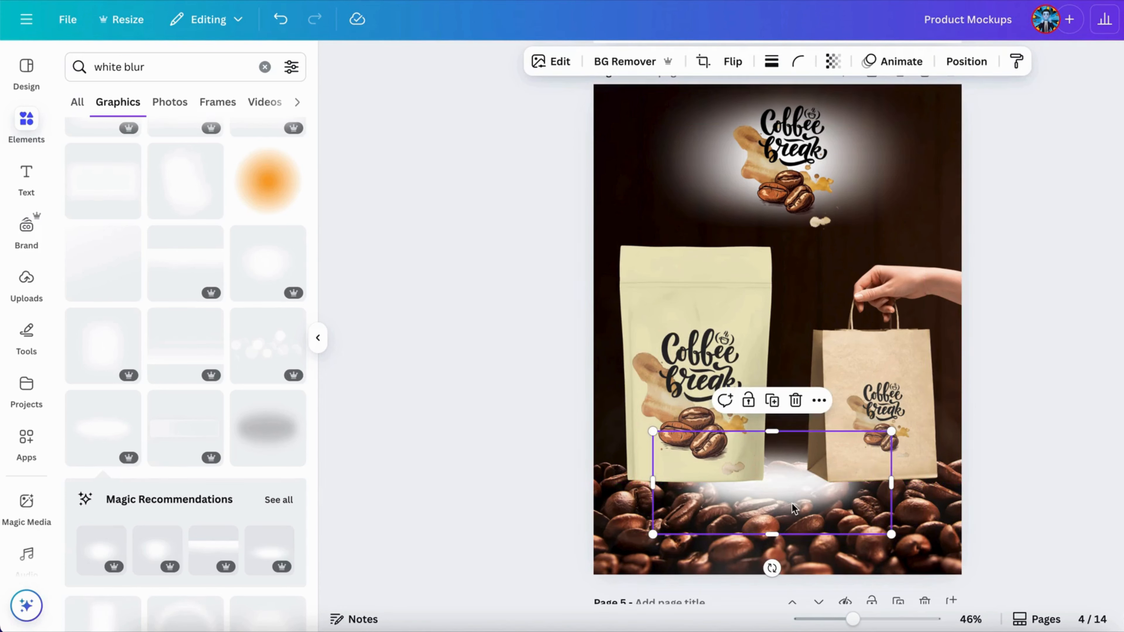
click(1039, 439)
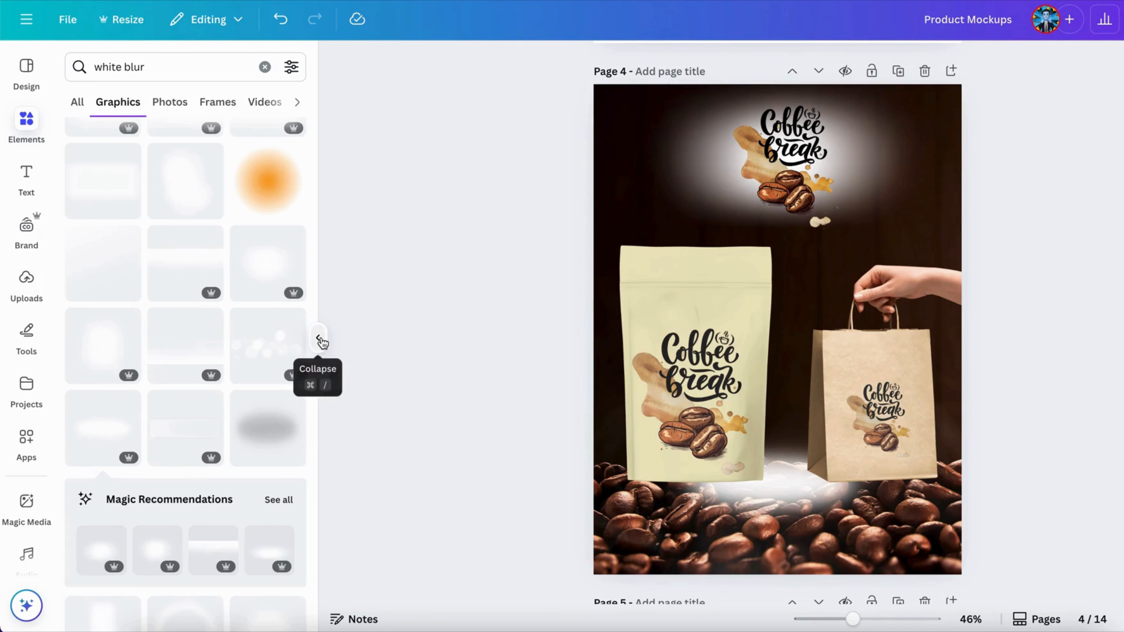
Step: Search the mockups for "cup" and switch to the suggested term "Mug"
click(265, 67)
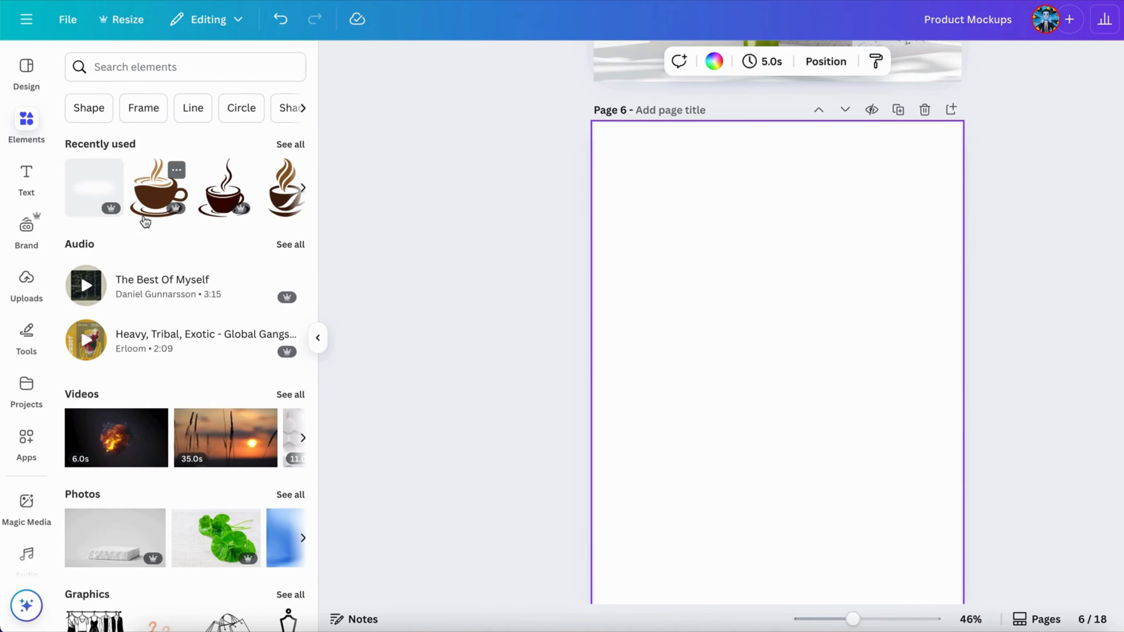
scroll(143, 222, down, 8)
scroll(145, 220, down, 15)
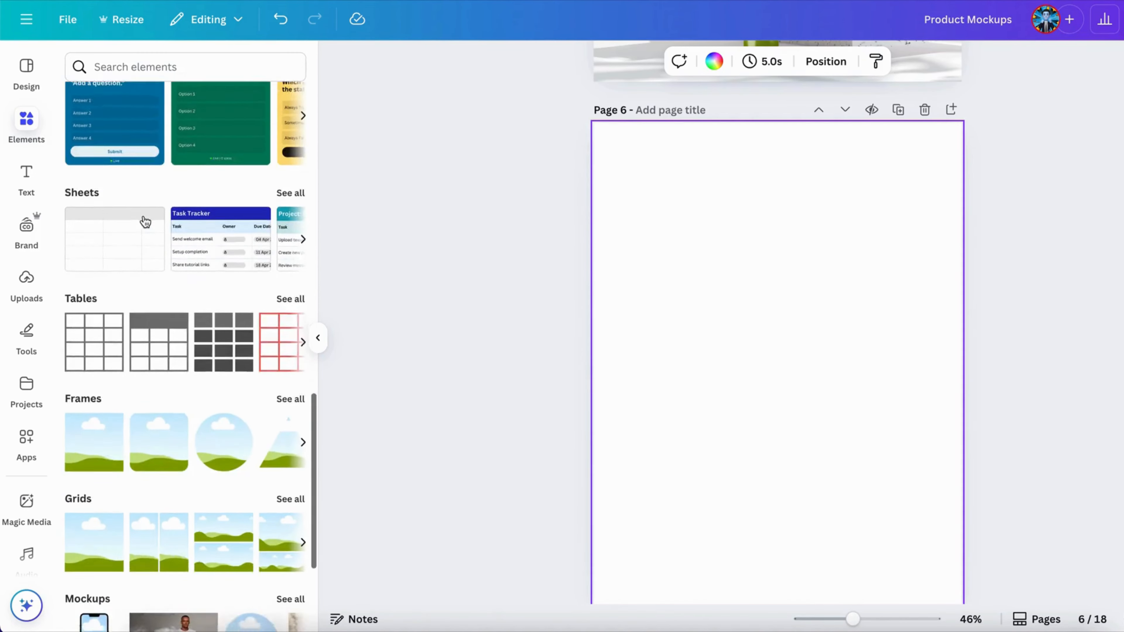
click(290, 402)
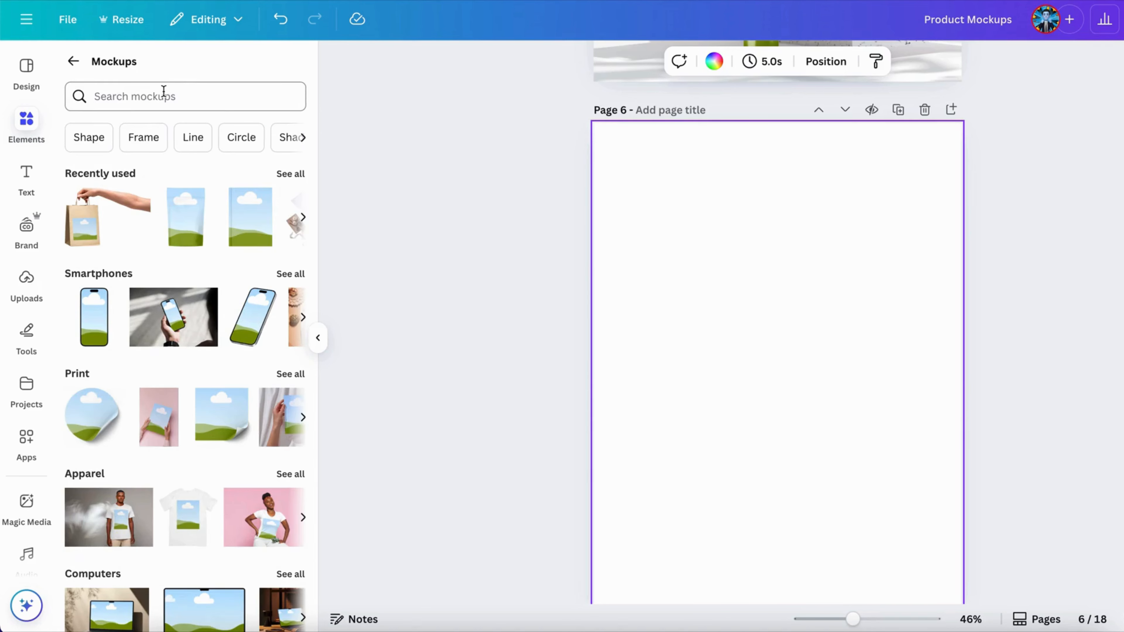
click(163, 93)
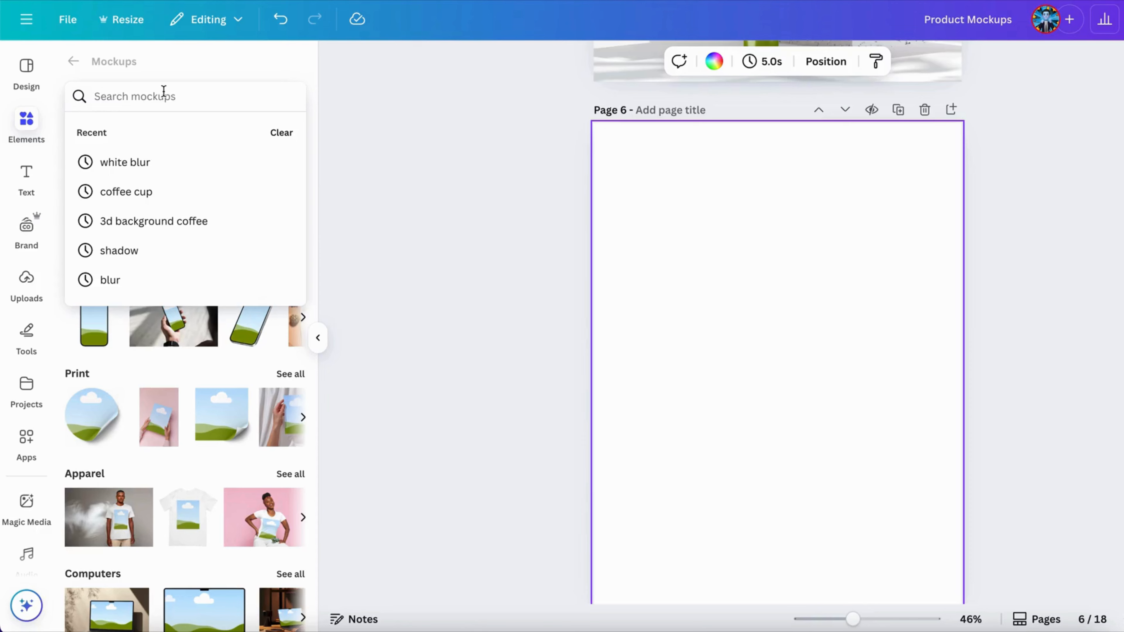
text(cup)
key(Return)
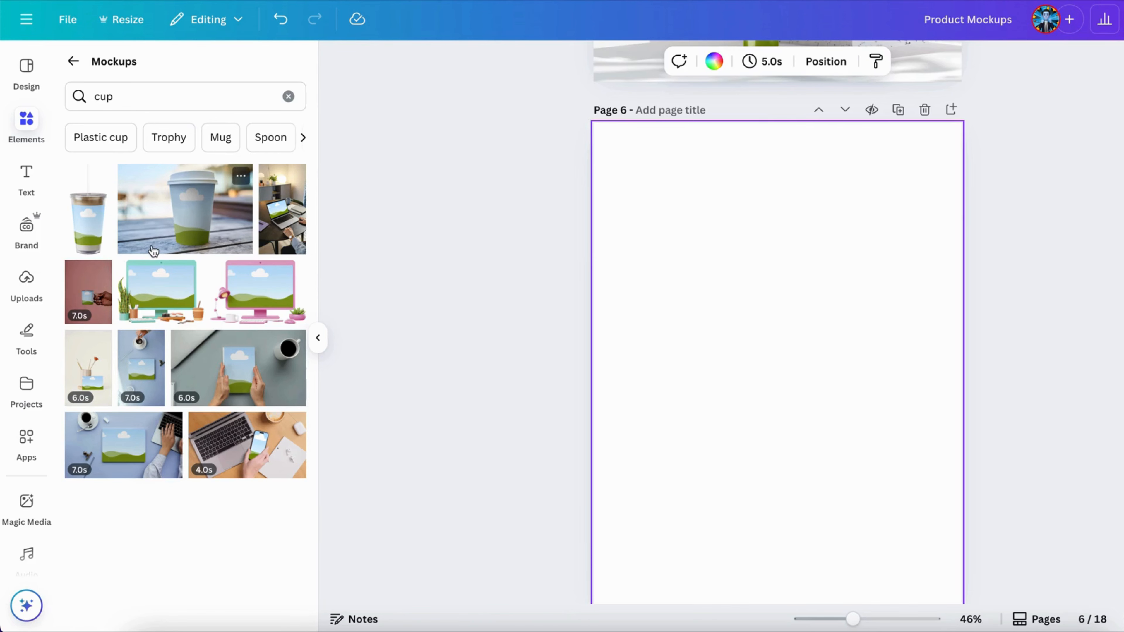
click(221, 138)
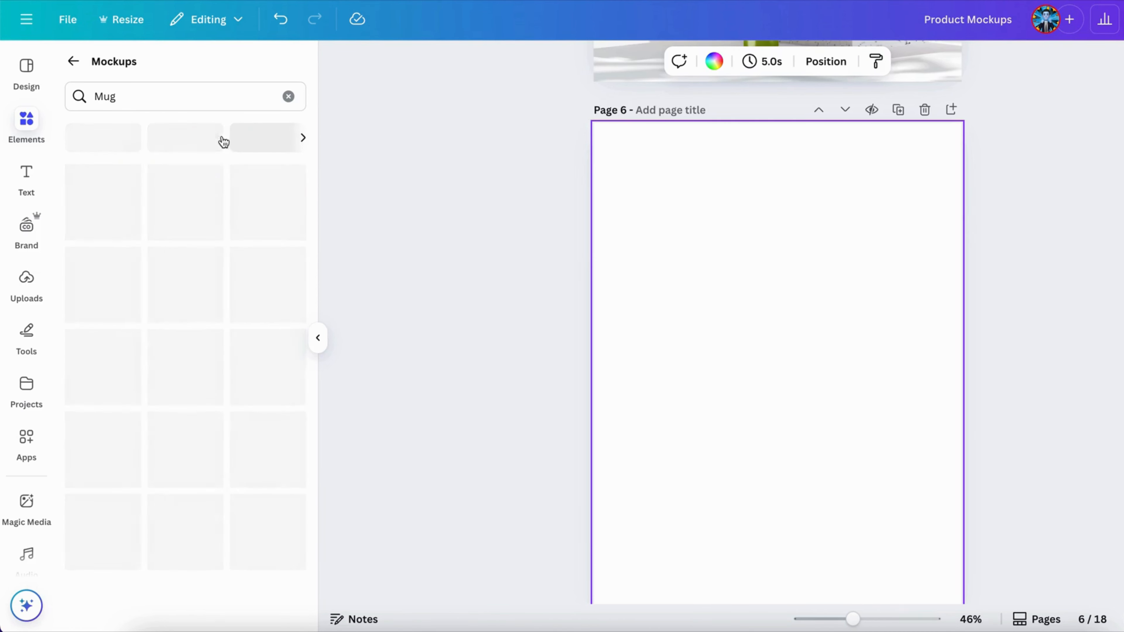
Step: Add the kitchen counter mug mockup to page 6 and enlarge it until it spans beyond the page width
scroll(215, 350, down, 2)
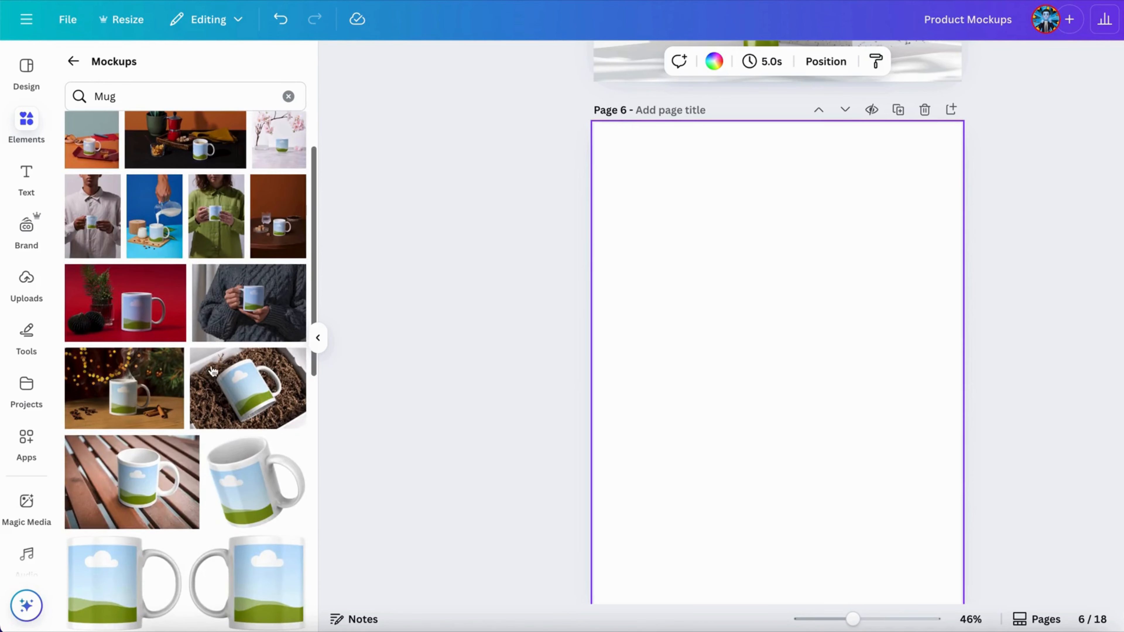
scroll(241, 472, down, 4)
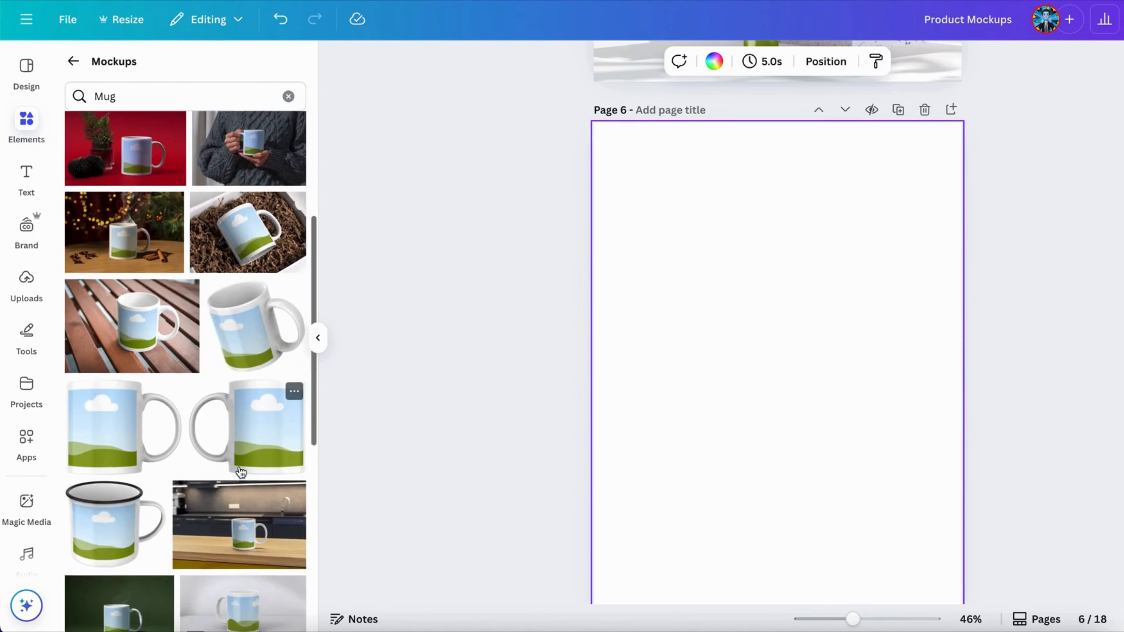
scroll(239, 467, down, 3)
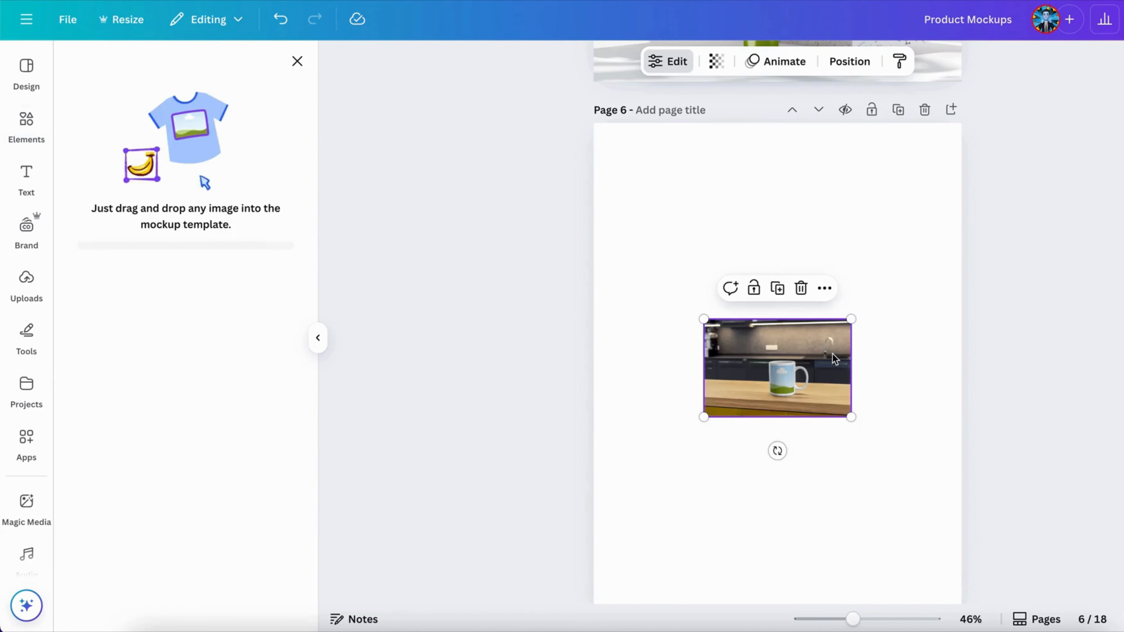
drag(806, 372, 622, 180)
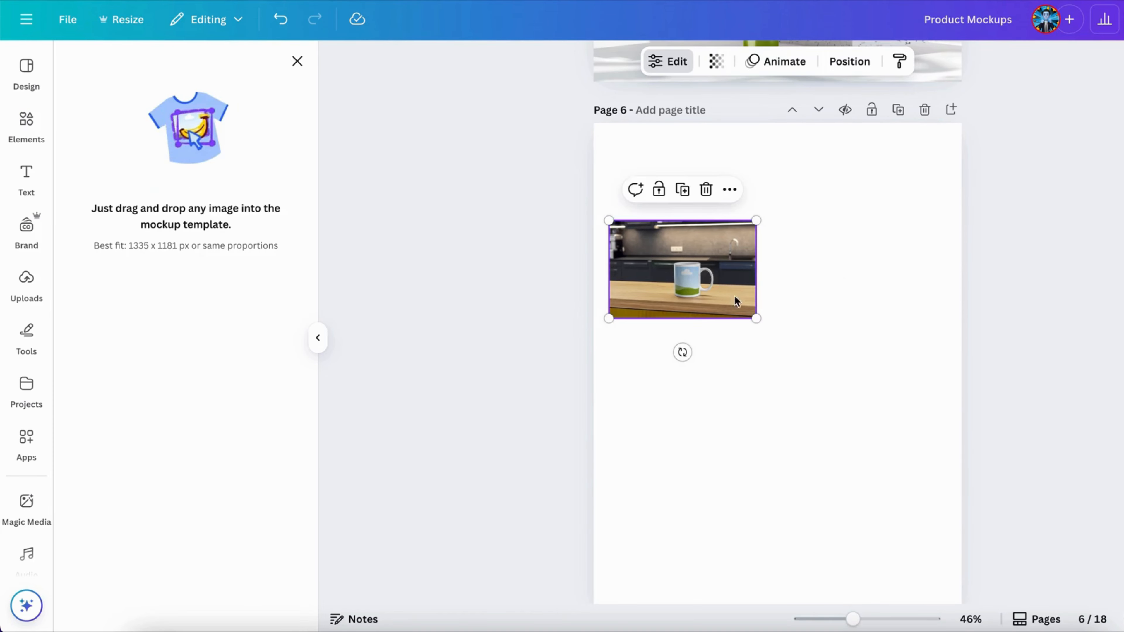
drag(755, 319, 1026, 497)
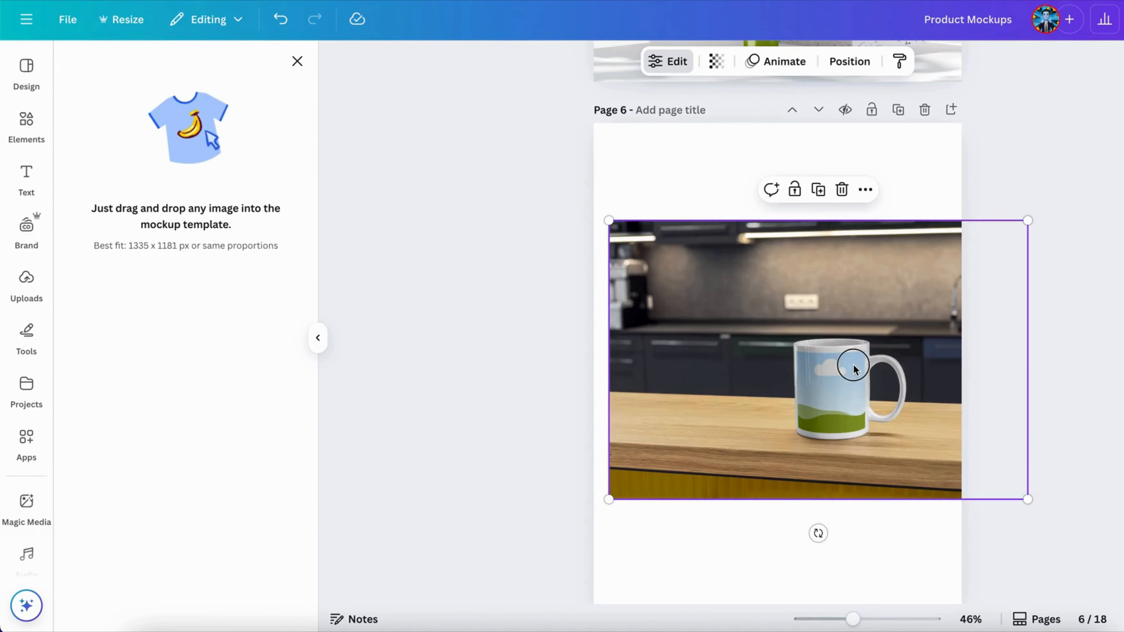
drag(853, 367, 794, 367)
drag(968, 500, 1077, 557)
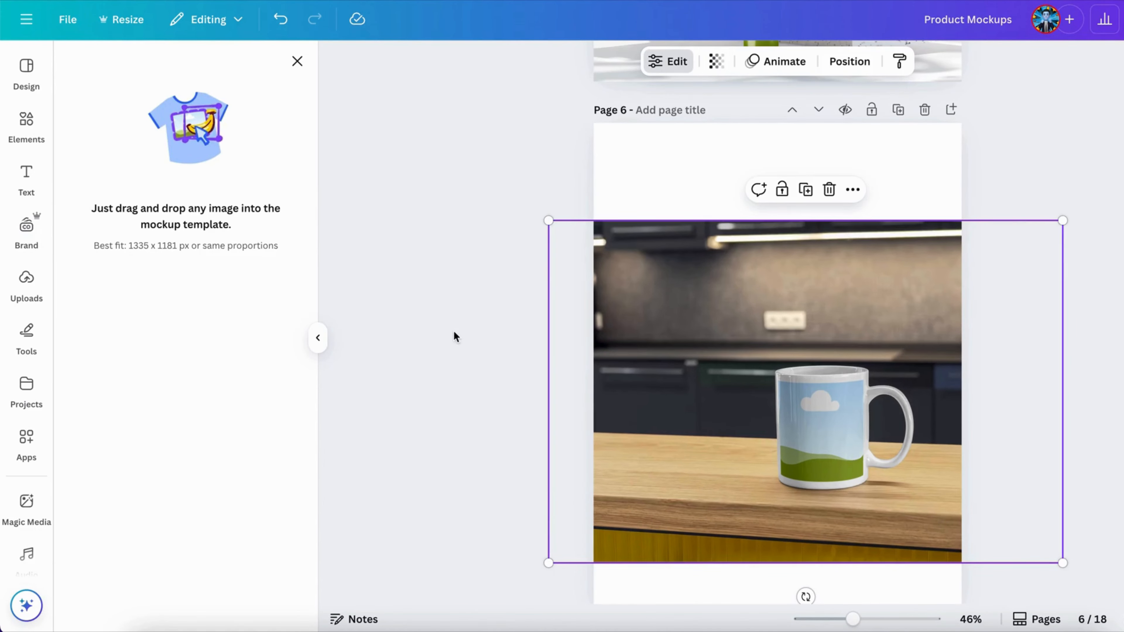
Step: Replace the mug search with a mockup search for "bottle water"
click(297, 62)
click(158, 101)
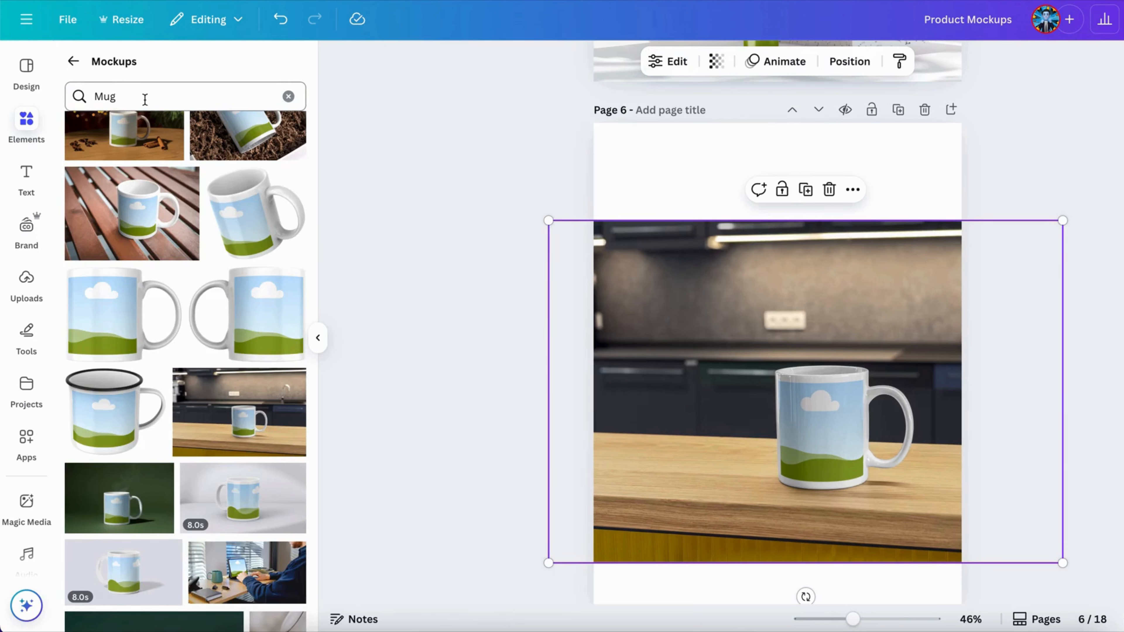
click(288, 96)
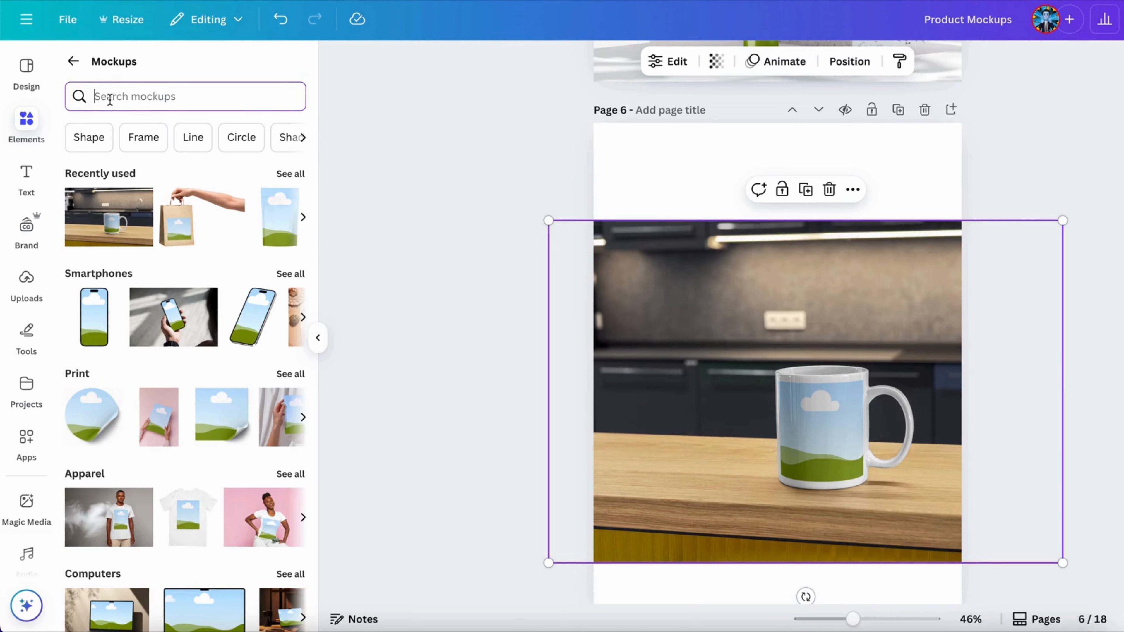
text(bottle)
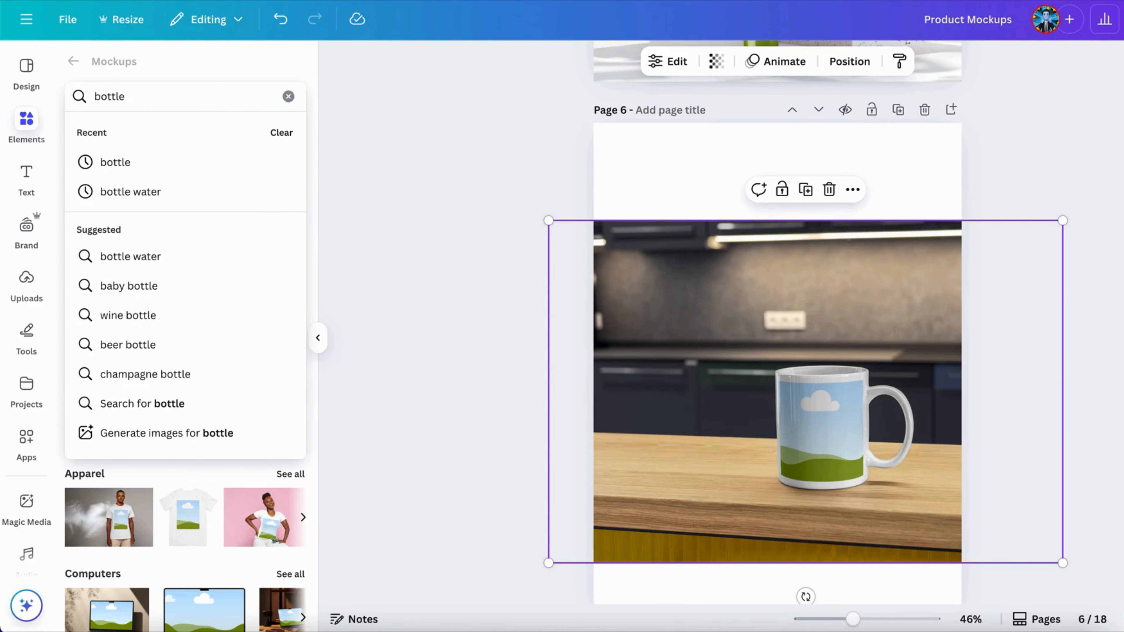
click(141, 199)
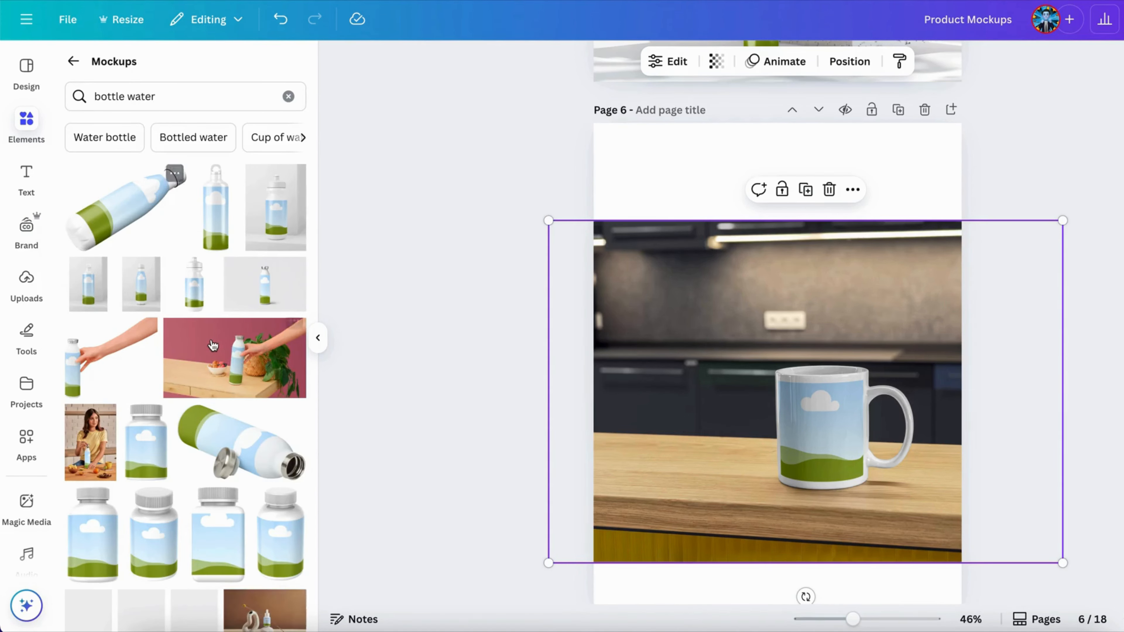
Step: Add the upright water bottle mockup with a loop cap to page 6 and stand it on the counter left of the mug
scroll(215, 221, down, 1)
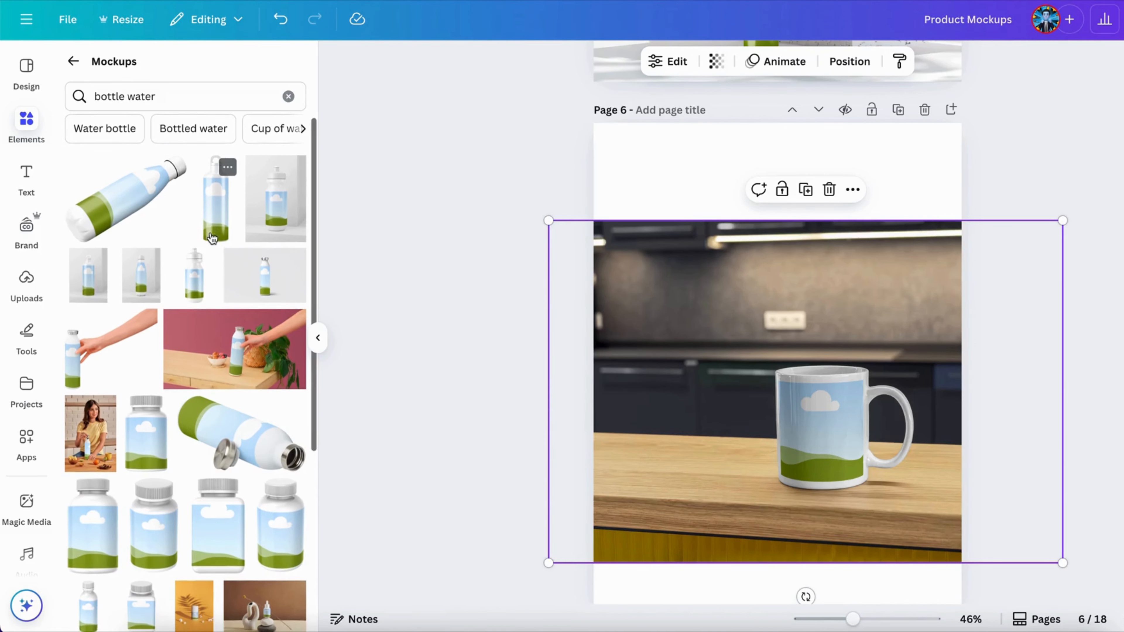
click(214, 221)
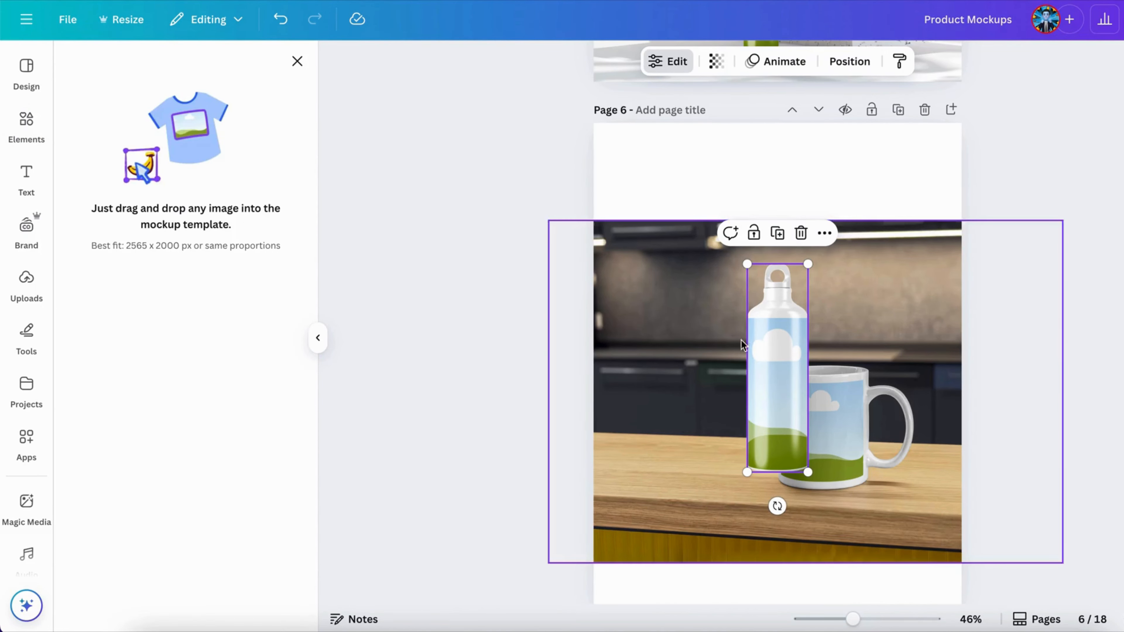
drag(778, 352, 658, 361)
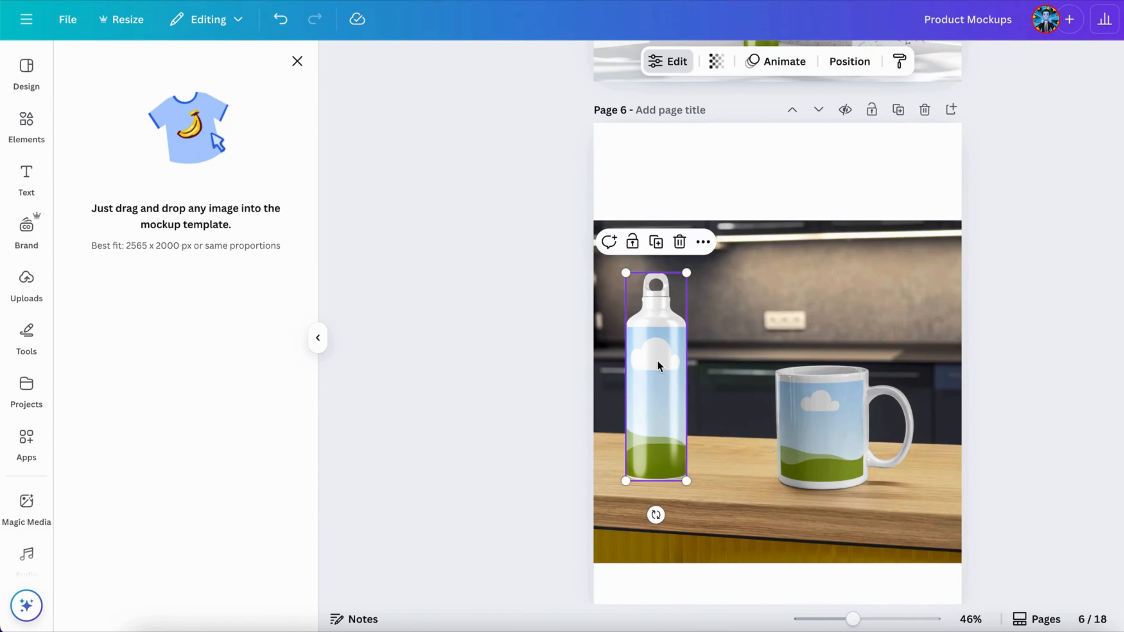
click(527, 434)
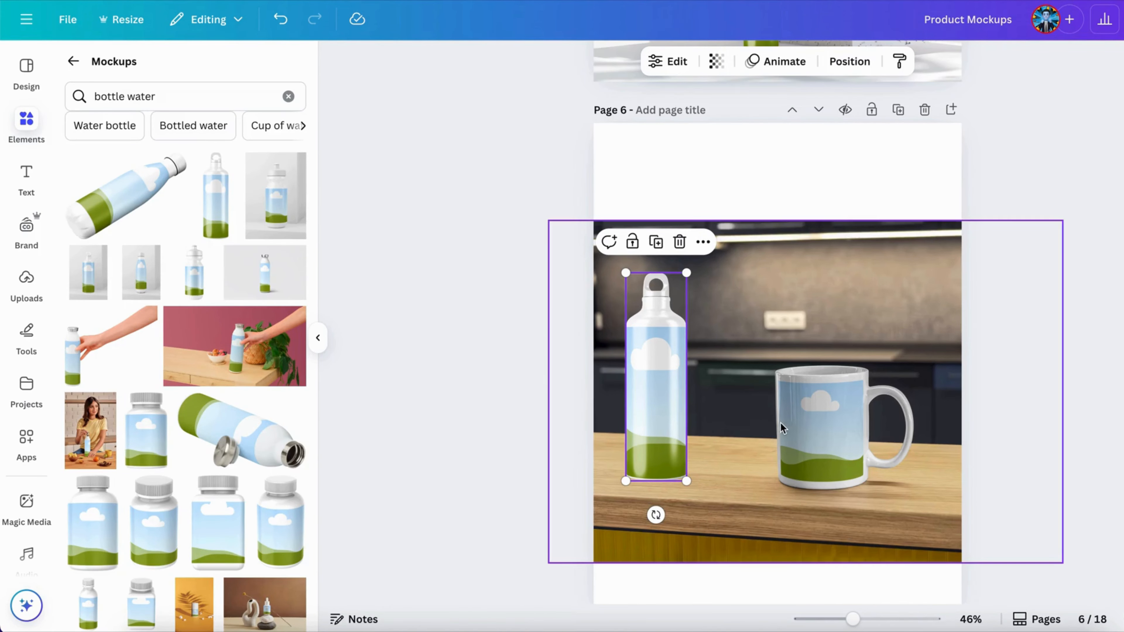
click(806, 204)
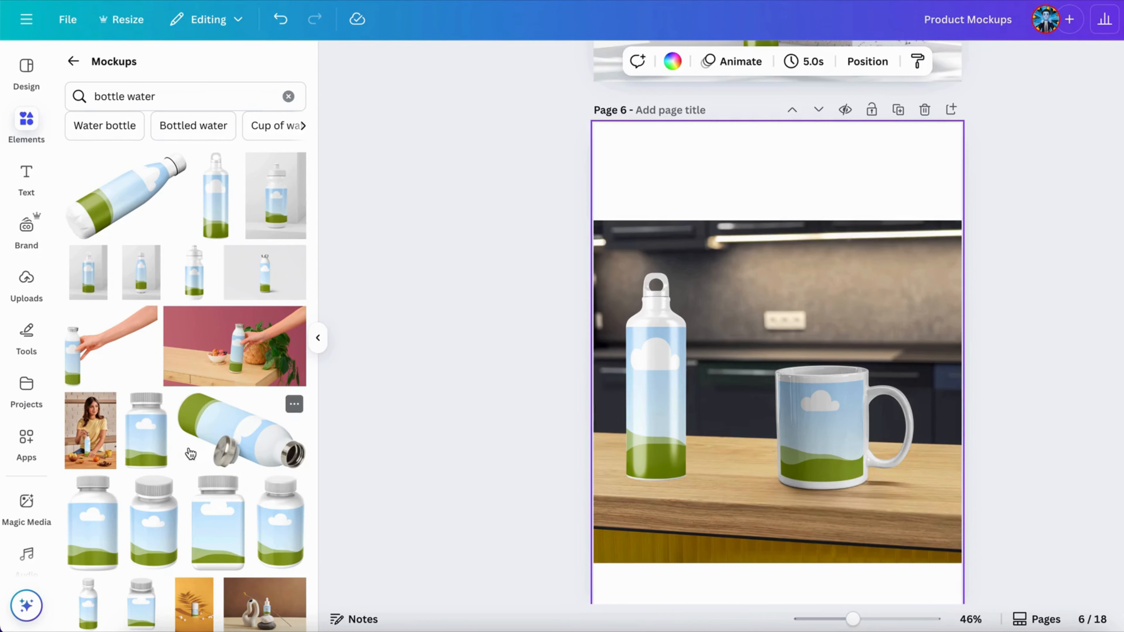
scroll(191, 452, down, 6)
scroll(191, 451, up, 5)
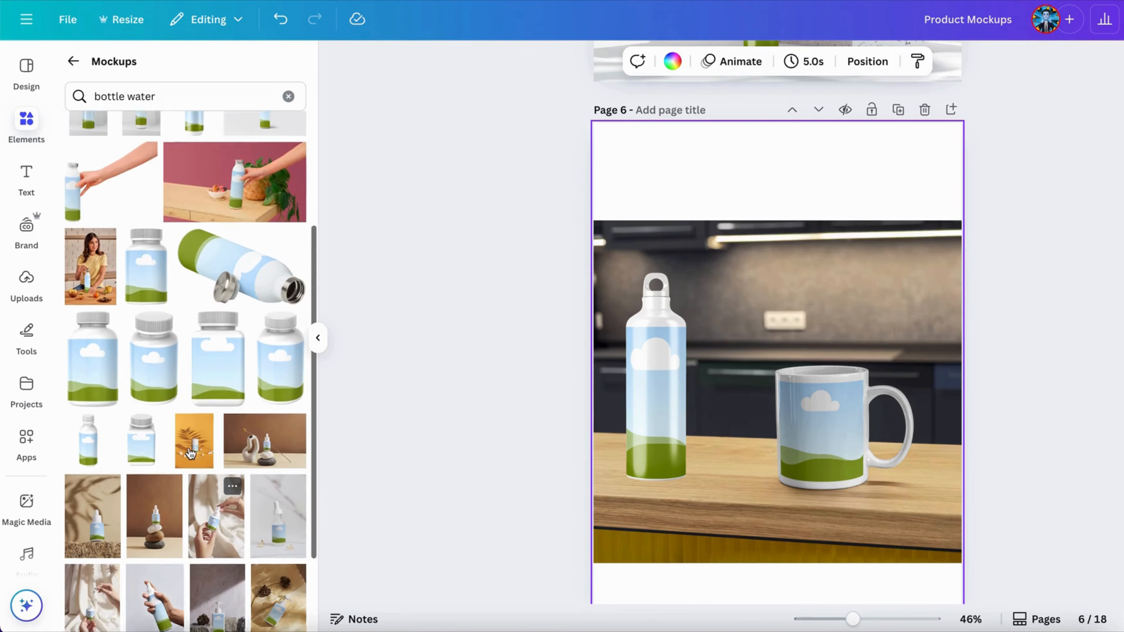
scroll(191, 453, up, 1)
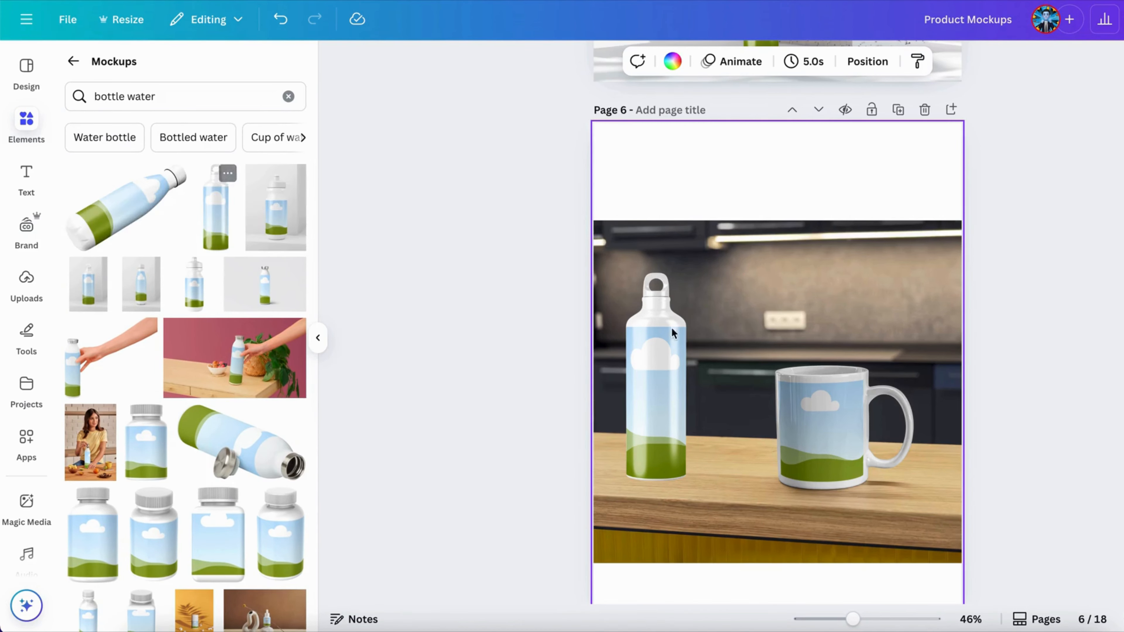
Step: Replace the bottle search with a mockup search for "can"
scroll(682, 332, up, 6)
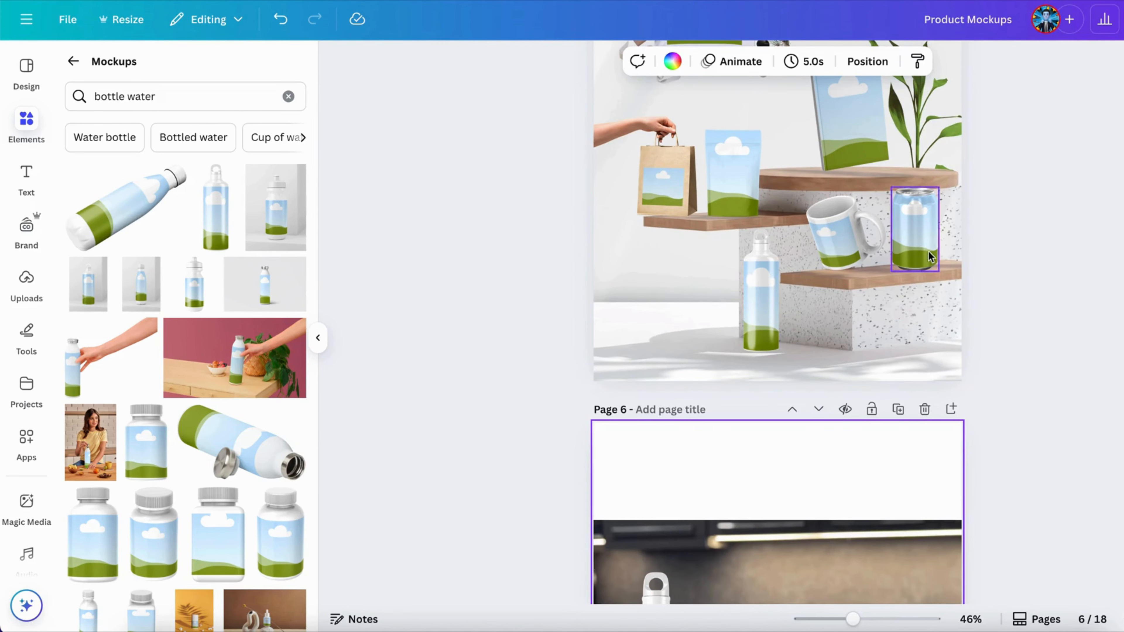
scroll(772, 403, down, 6)
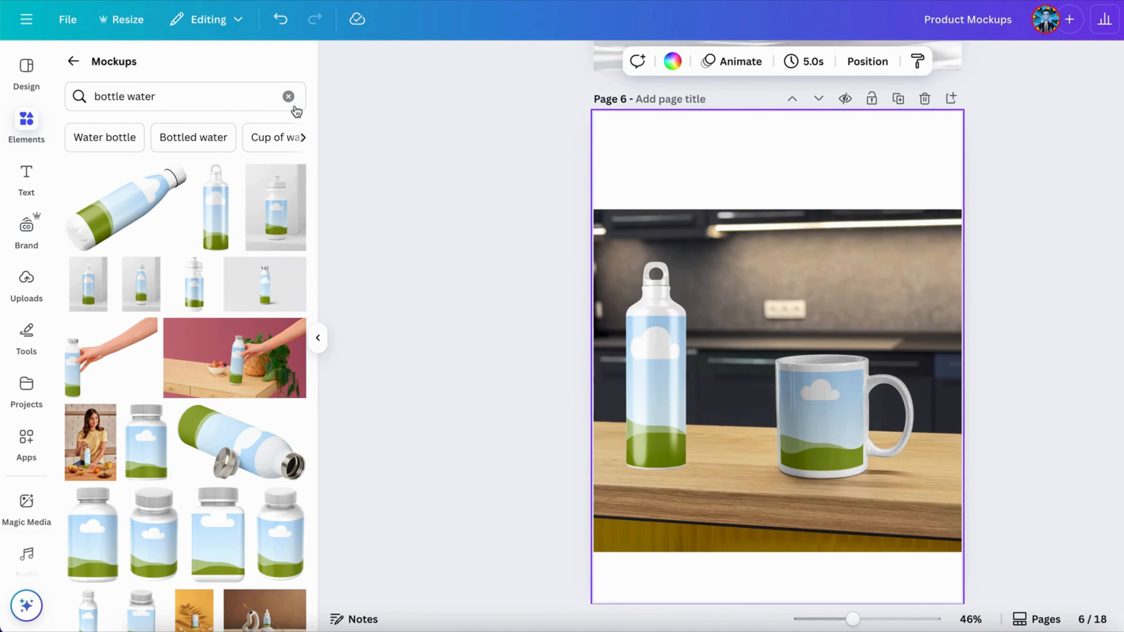
click(288, 97)
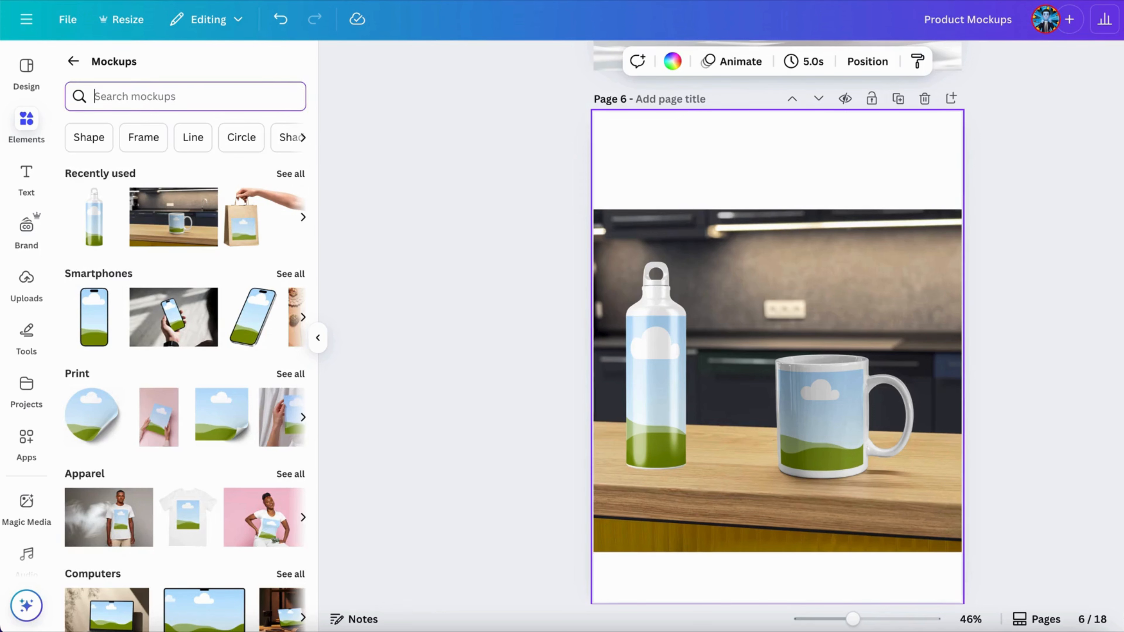
text(can)
key(Return)
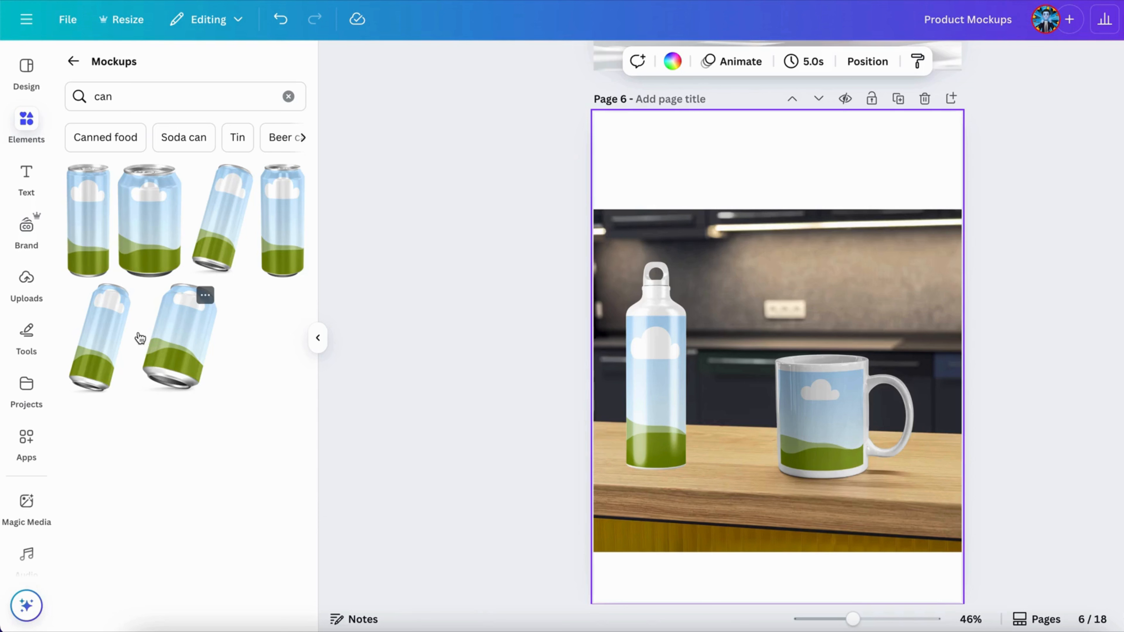
Step: Add the upright wide soda can mockup to page 6 and place it on the counter between the bottle and the mug
click(146, 197)
drag(794, 357, 762, 398)
drag(687, 295, 734, 384)
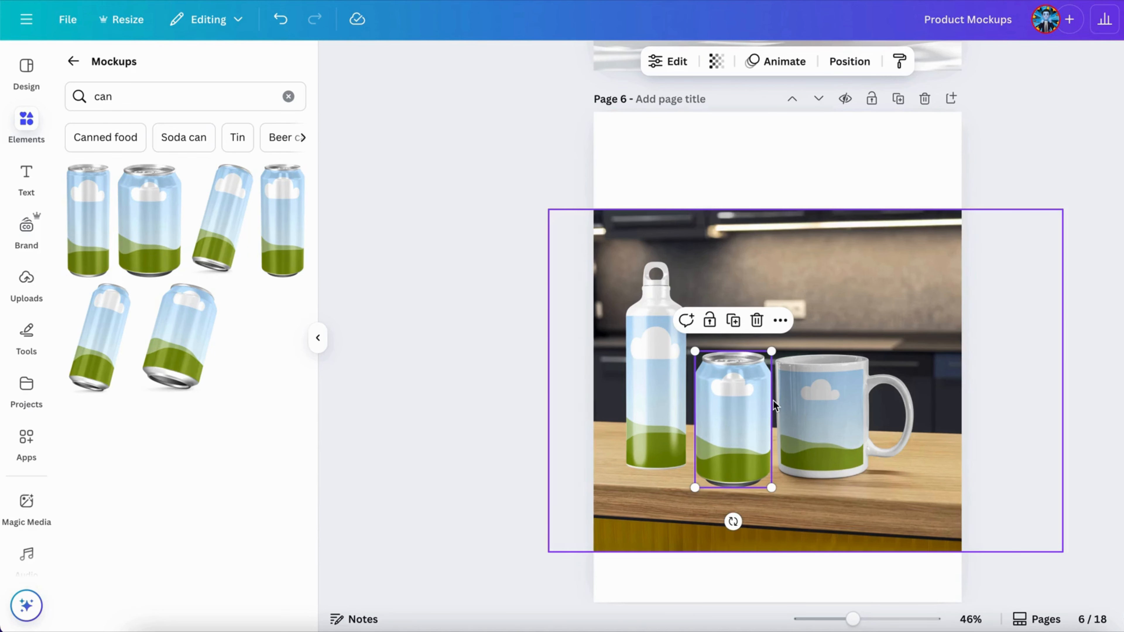
Step: Shift the kitchen mug mockup right, then space the can evenly between bottle and mug and lower the bottle to align their bases
click(853, 321)
drag(854, 321, 897, 324)
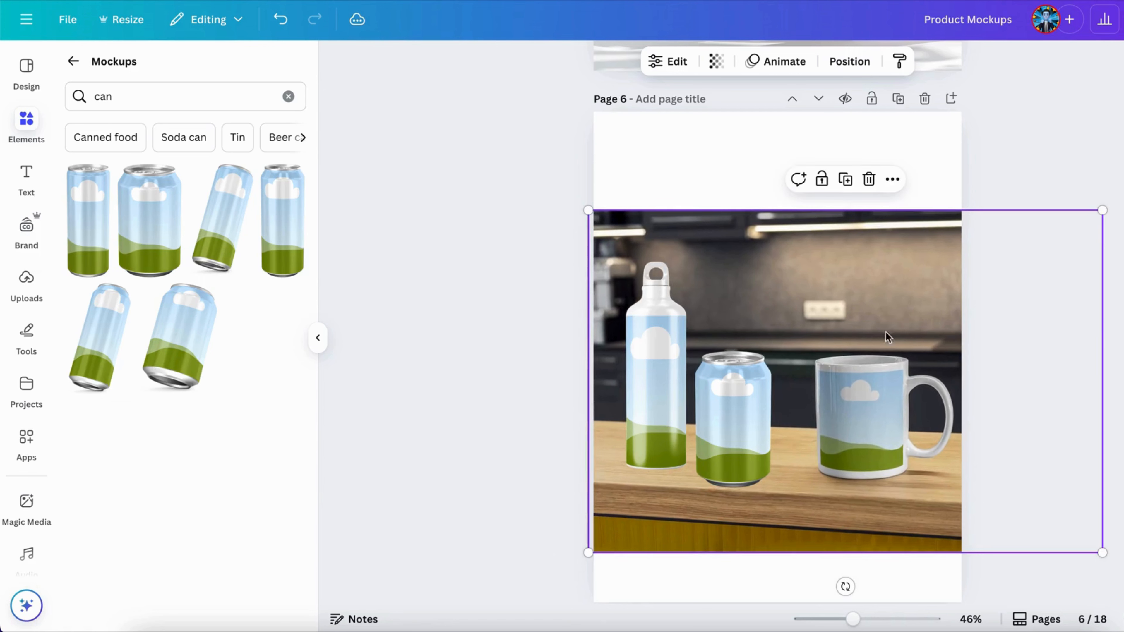
drag(746, 424, 768, 414)
click(670, 414)
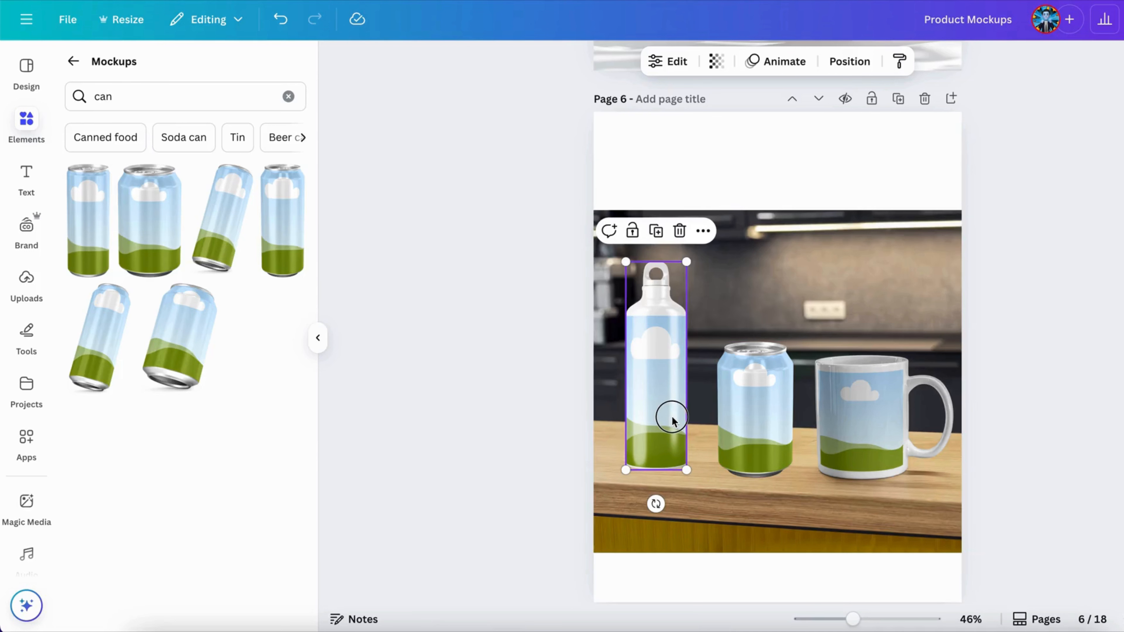
drag(670, 414, 671, 422)
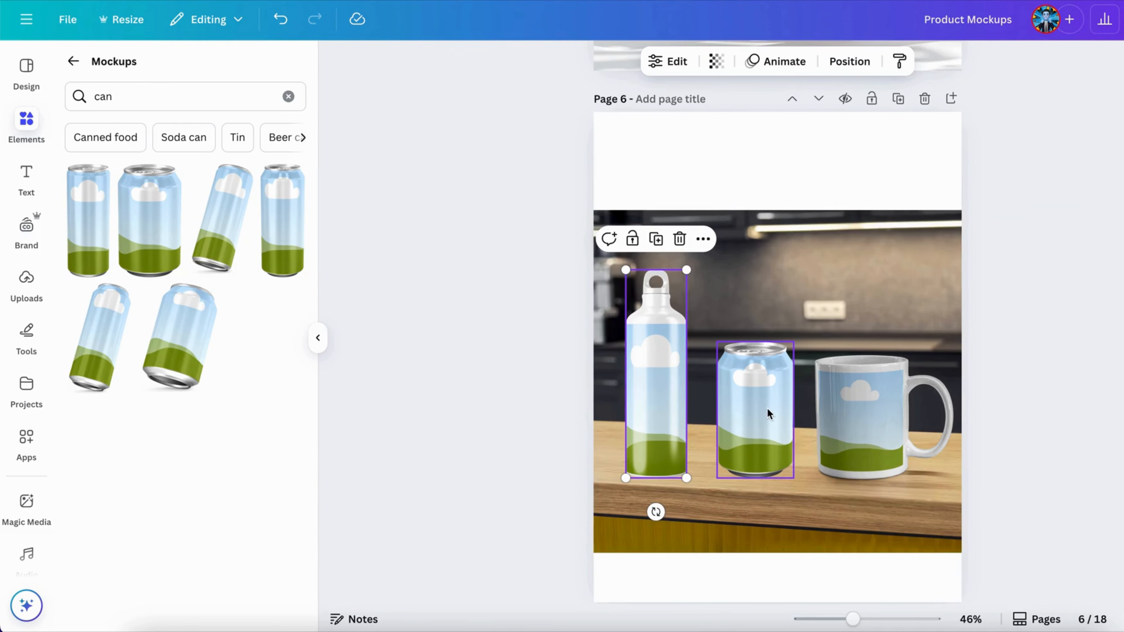
click(871, 189)
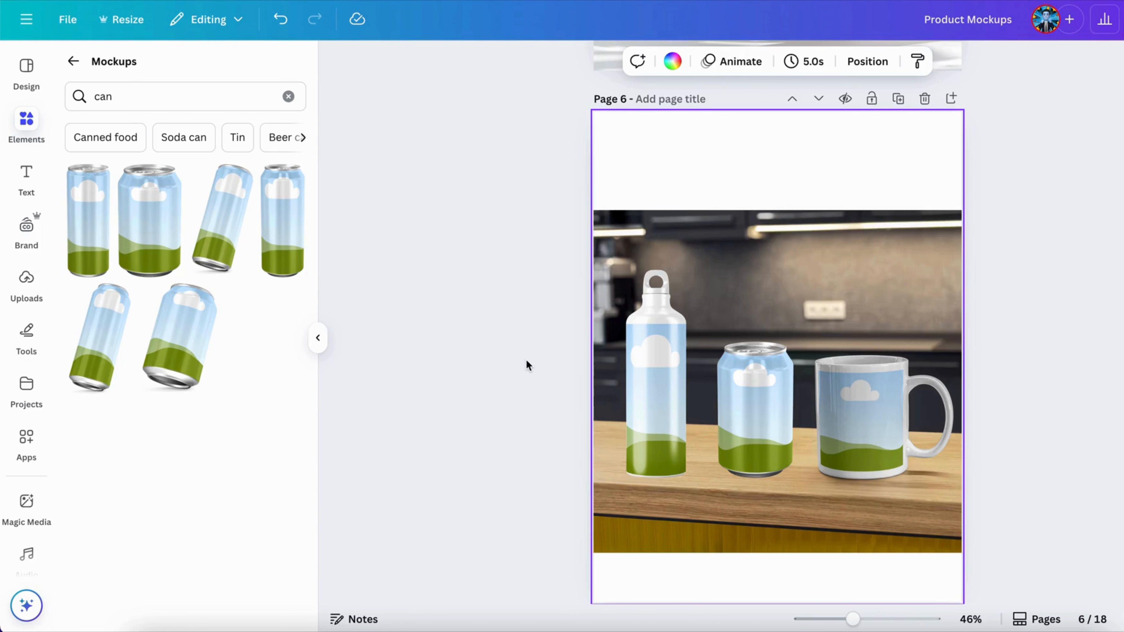
Step: Add a blank page after page 6
scroll(526, 360, down, 1)
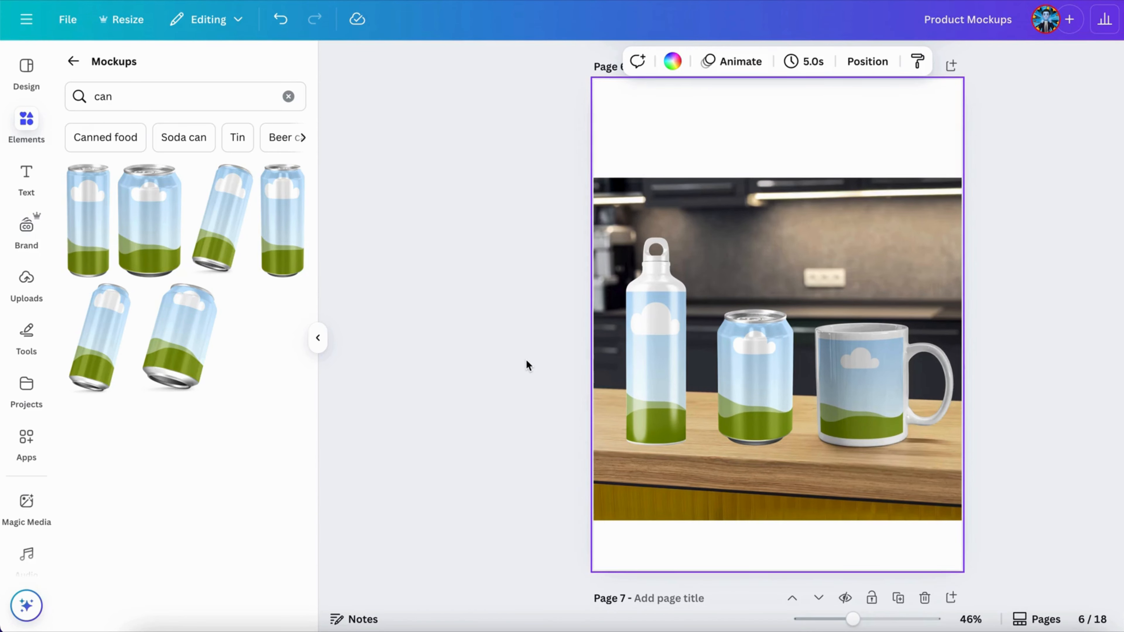
scroll(949, 107, up, 1)
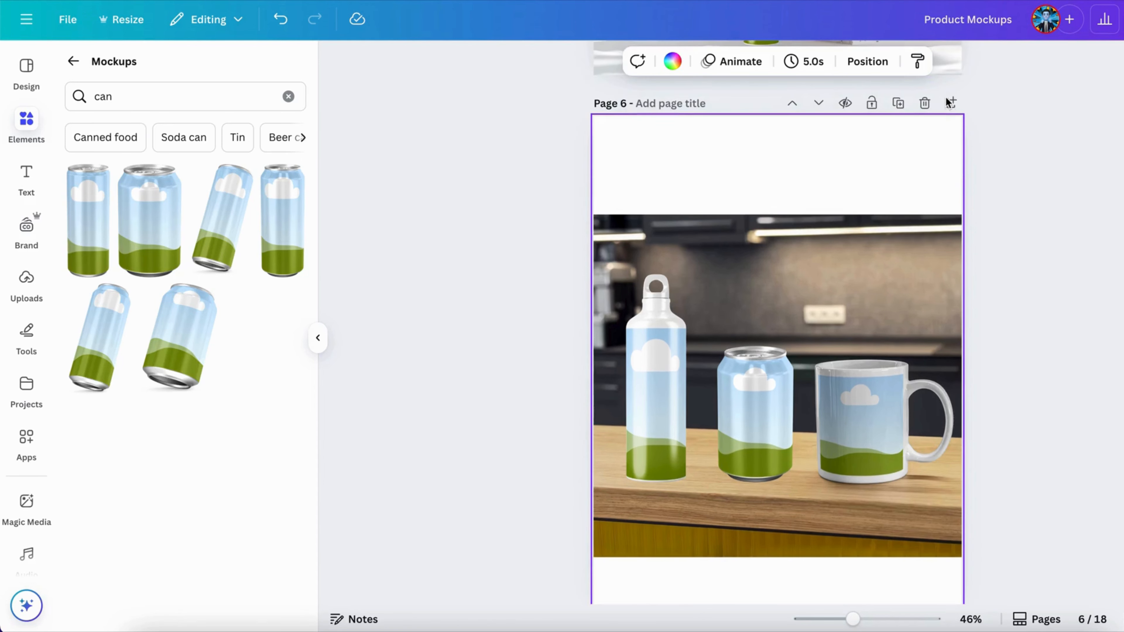
click(951, 104)
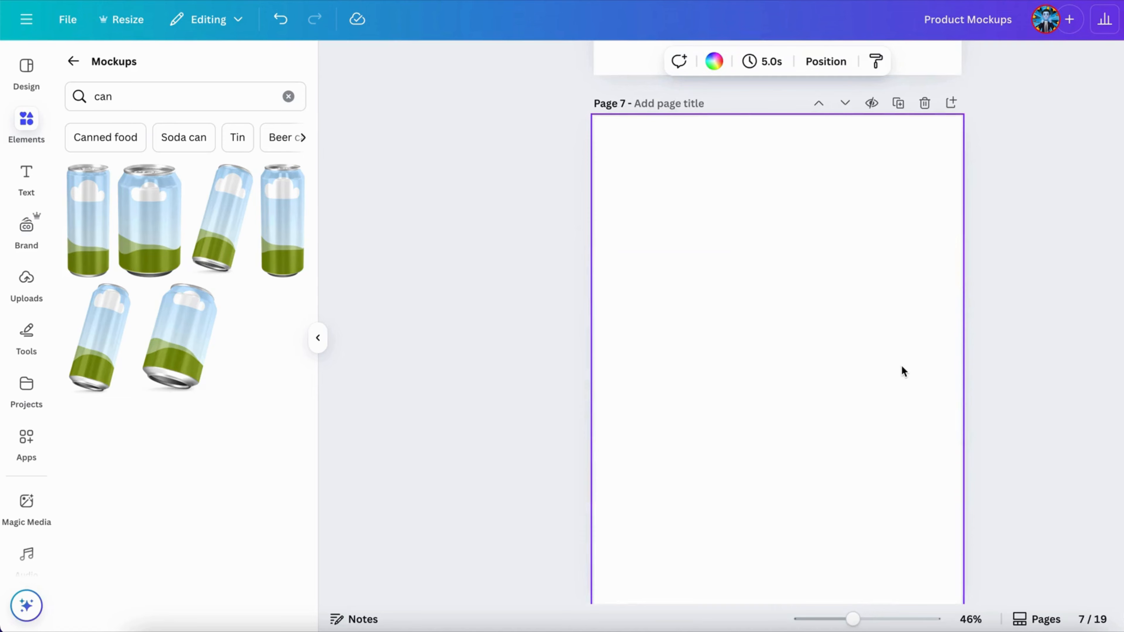
Step: Clear the can search and browse the full Apparel mockup category for t-shirt scenes
click(288, 97)
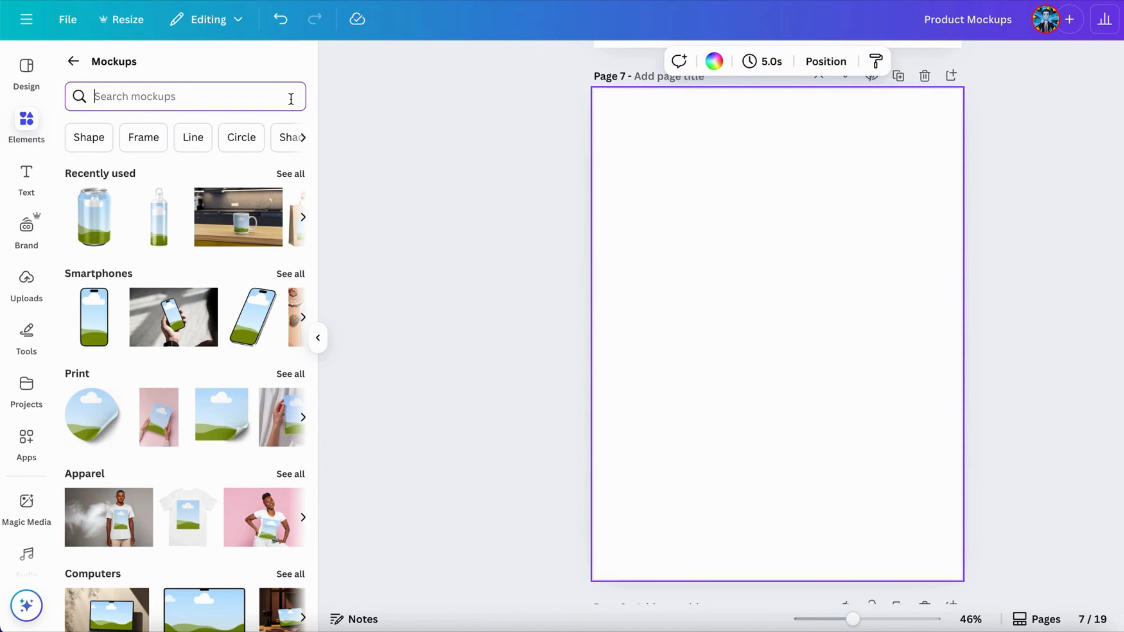
scroll(225, 254, down, 4)
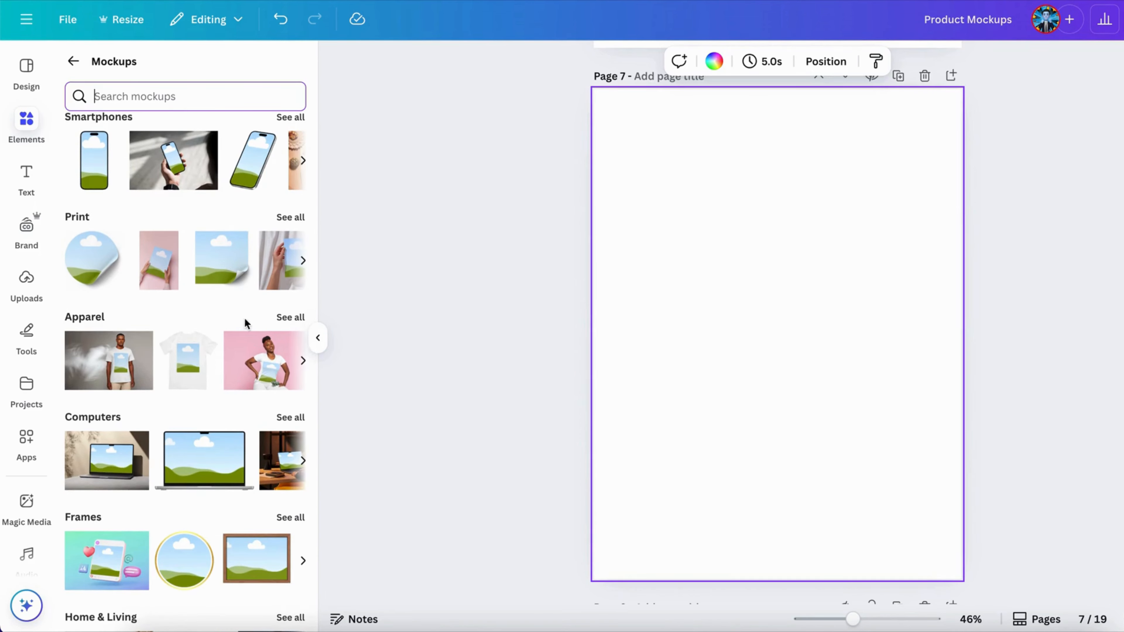
click(290, 317)
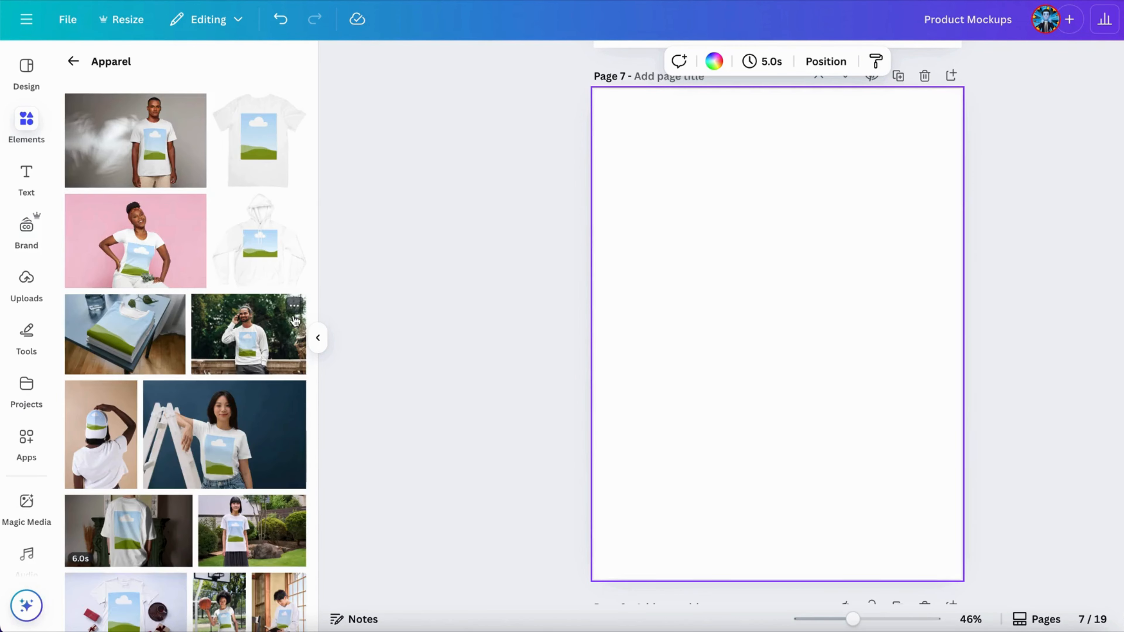
scroll(259, 300, down, 5)
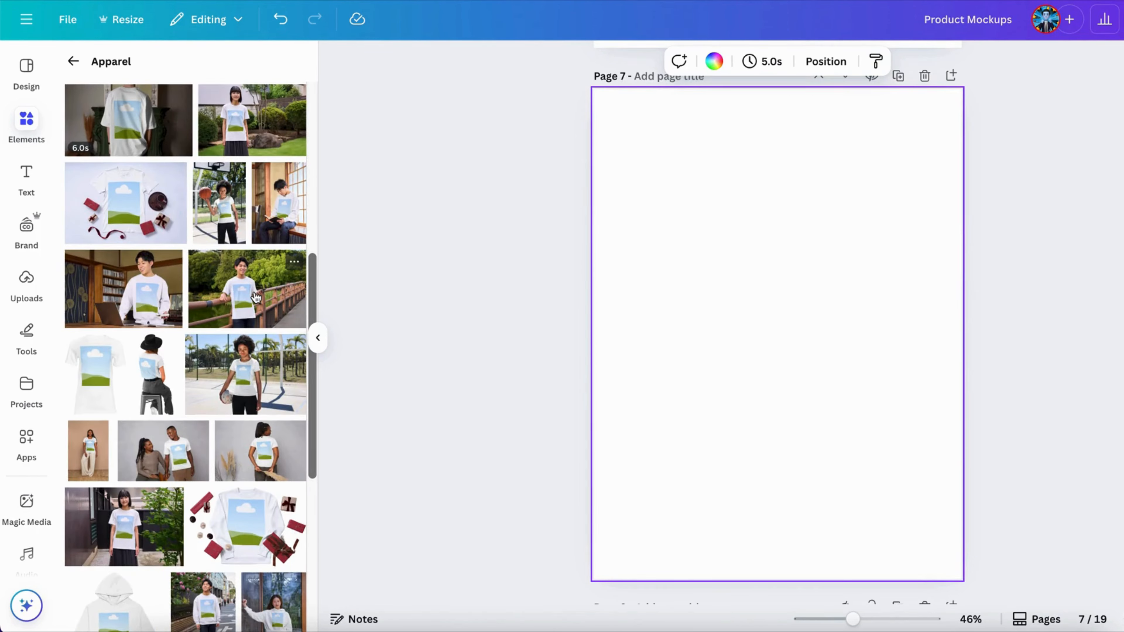
scroll(256, 297, down, 2)
scroll(250, 372, up, 6)
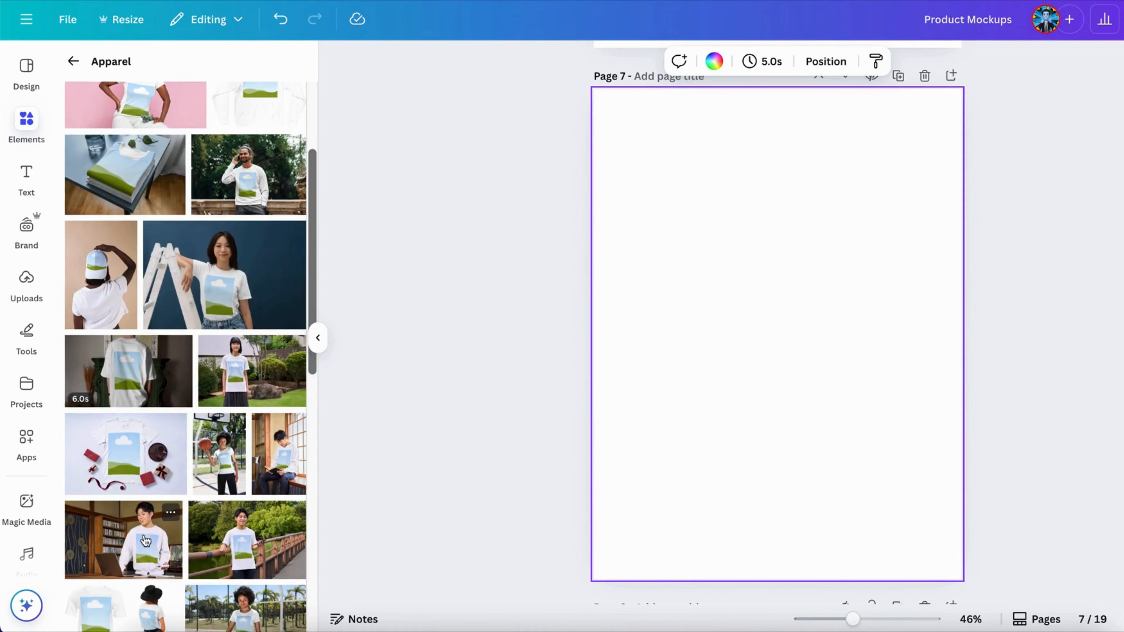
scroll(145, 543, up, 3)
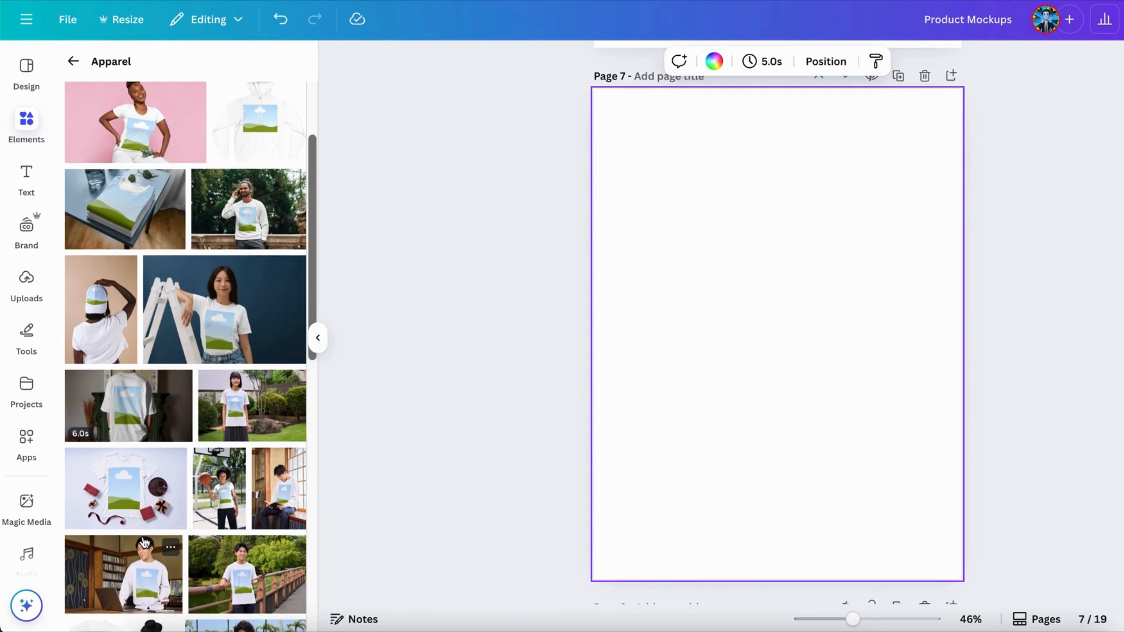
scroll(144, 543, up, 2)
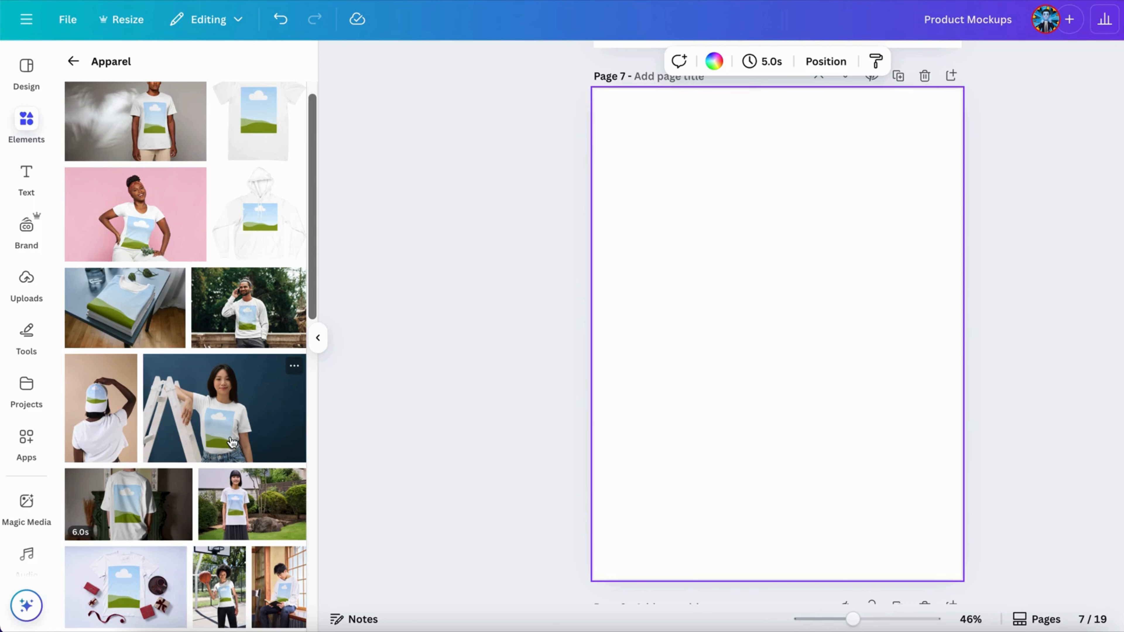
scroll(232, 442, down, 1)
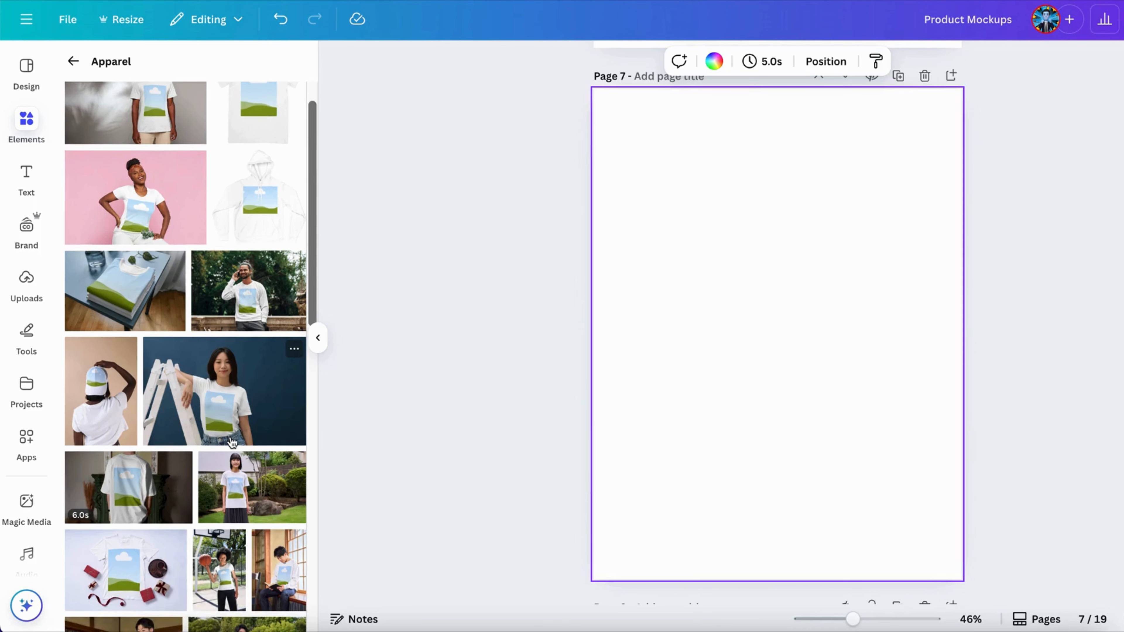
scroll(232, 442, down, 1)
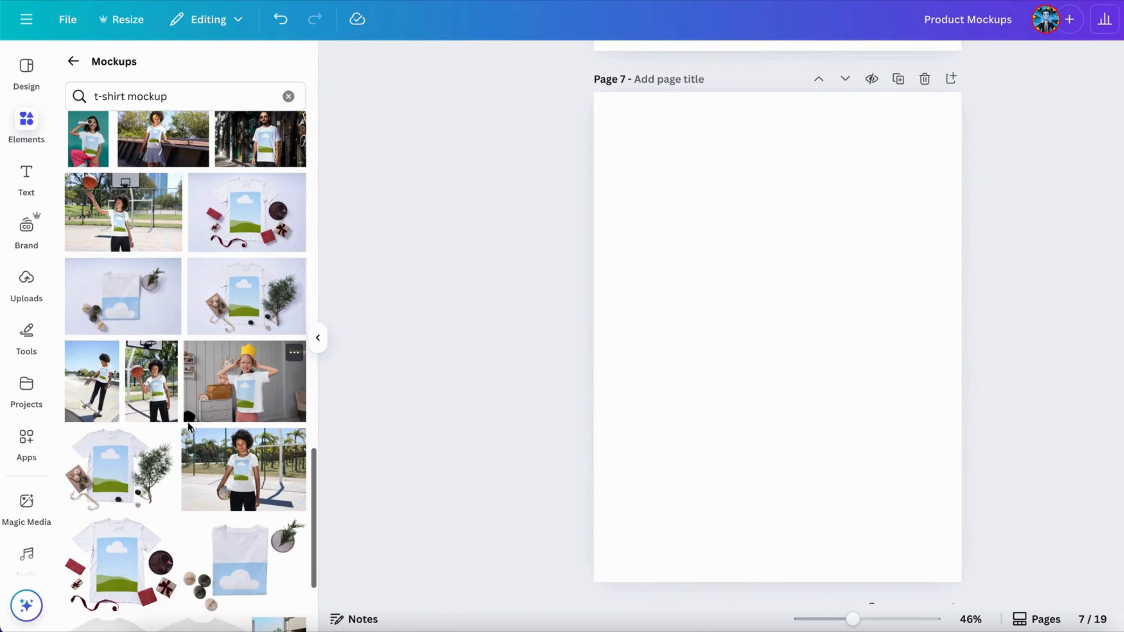
Step: Add the flat-lay t-shirt mockup with the pine branch to page 7, enlarge it past the page width and center it vertically
click(118, 480)
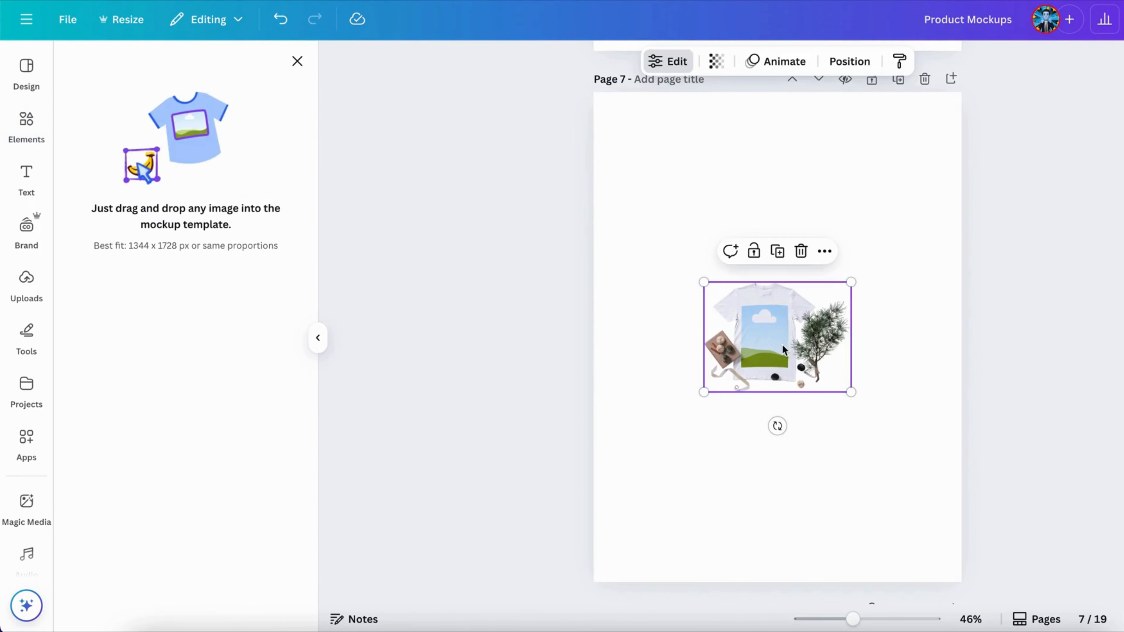
drag(784, 345, 677, 215)
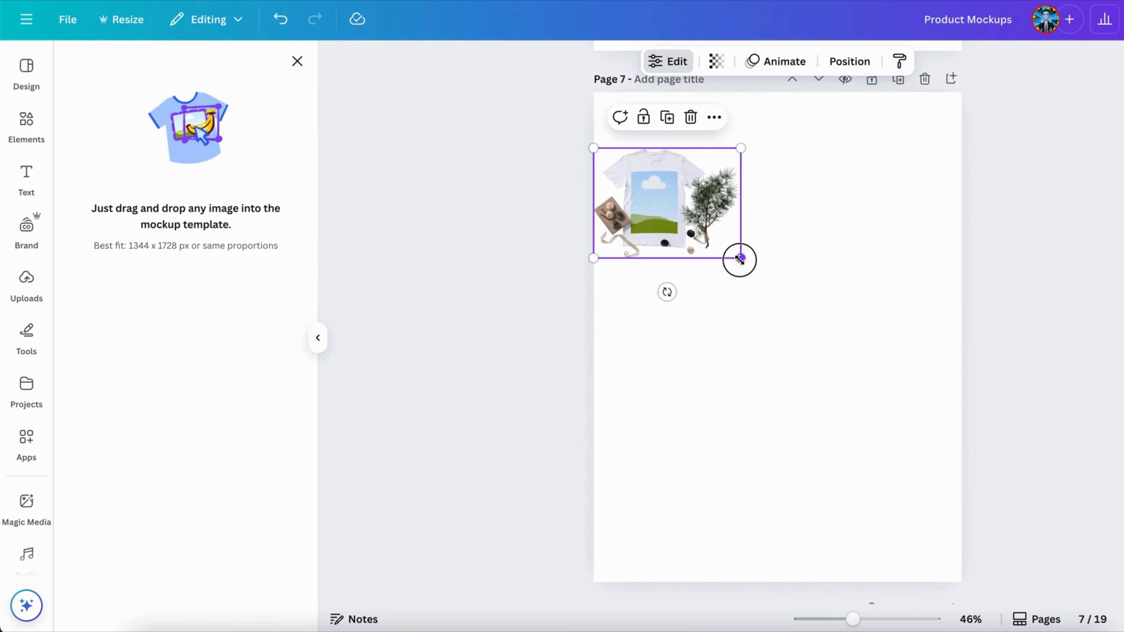
drag(740, 258, 1009, 457)
drag(867, 381, 869, 411)
click(746, 516)
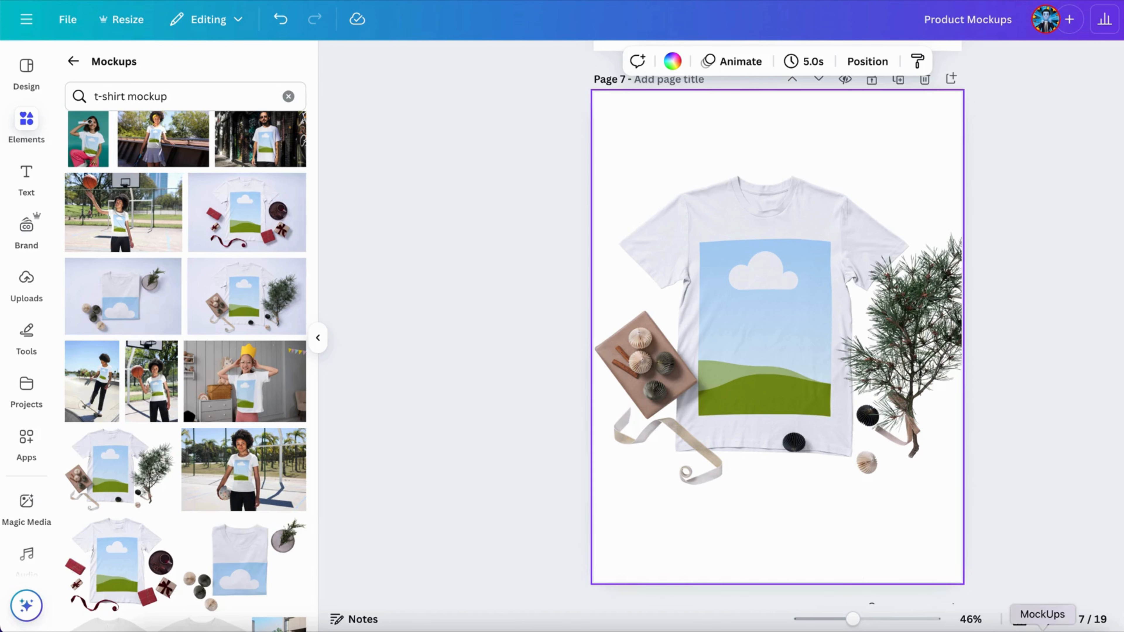
Step: Bring the HandsomeZo…oodHeart.png artwork from the "2 TShirt" folder onto page 7 and drop it into the t-shirt mockup
click(1043, 628)
click(733, 379)
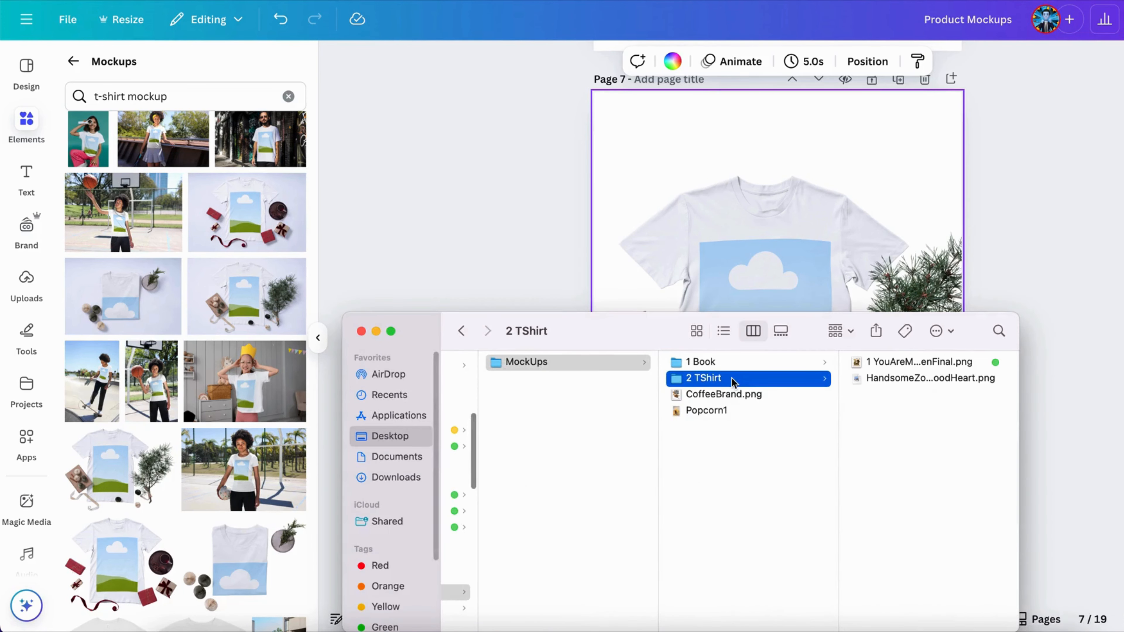
click(934, 363)
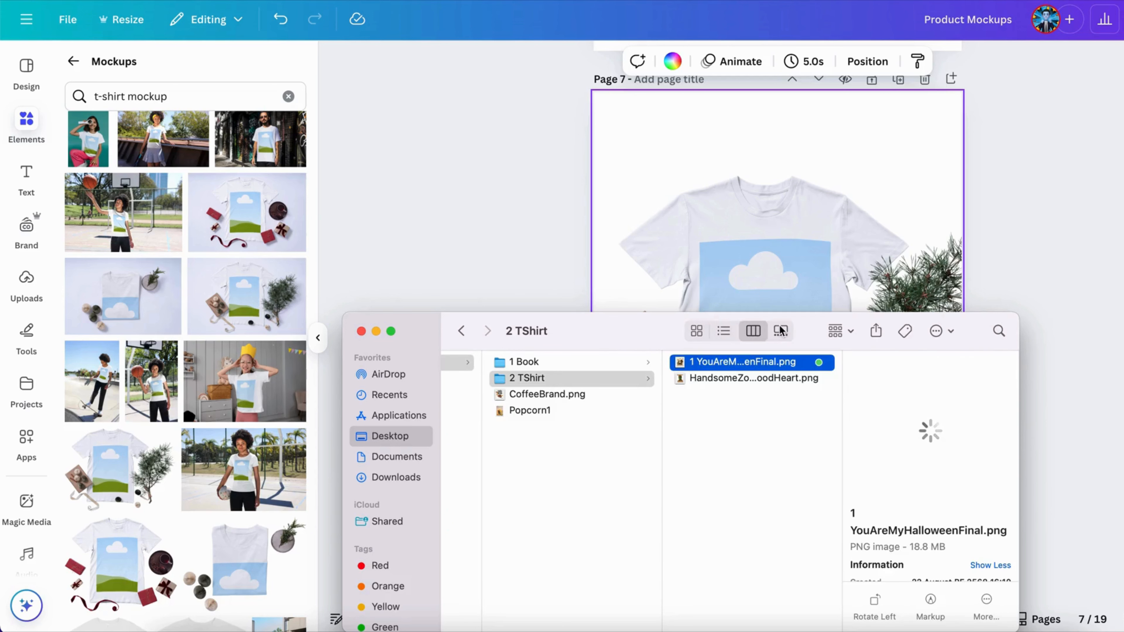
drag(648, 330, 575, 424)
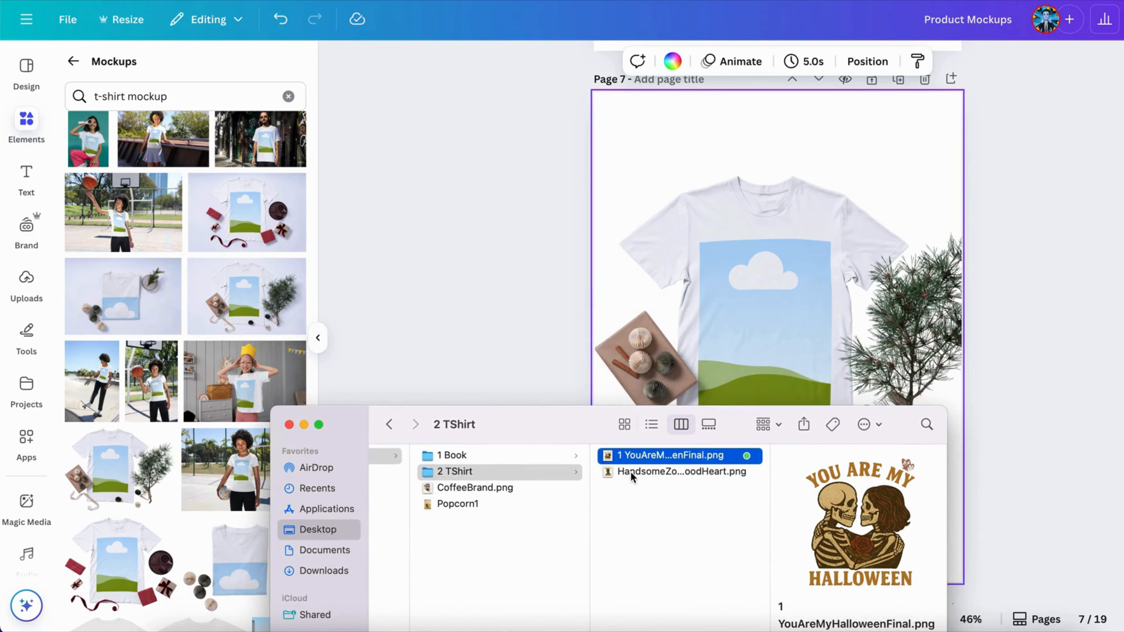
click(631, 472)
drag(652, 478, 830, 149)
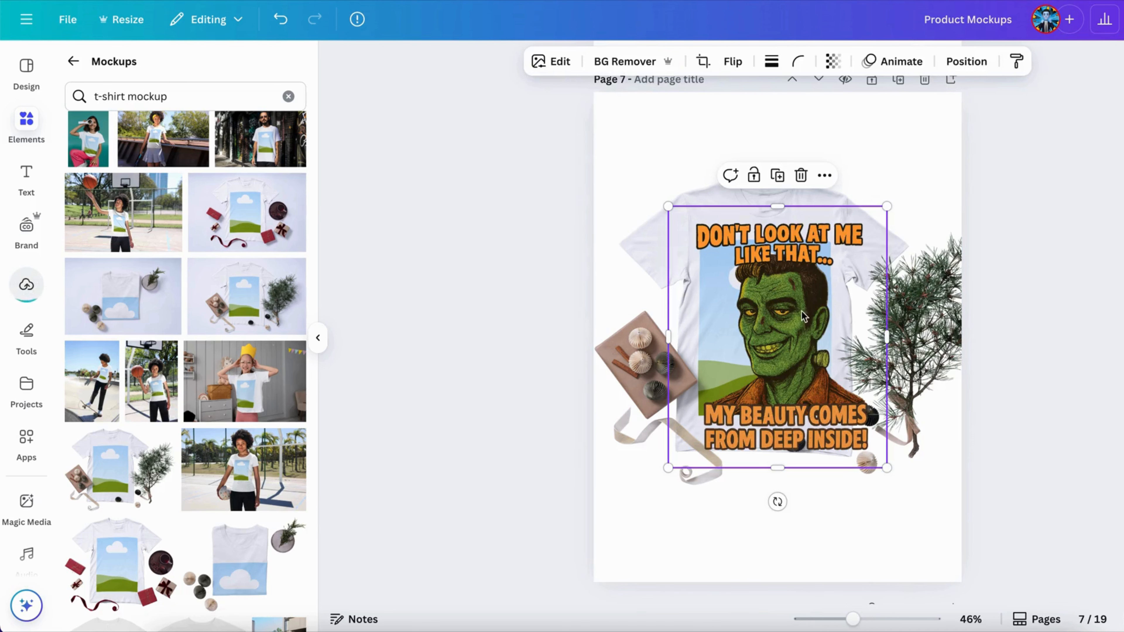
mouse_move(789, 306)
mouse_down()
mouse_move(701, 385)
mouse_move(738, 392)
mouse_move(779, 308)
mouse_up()
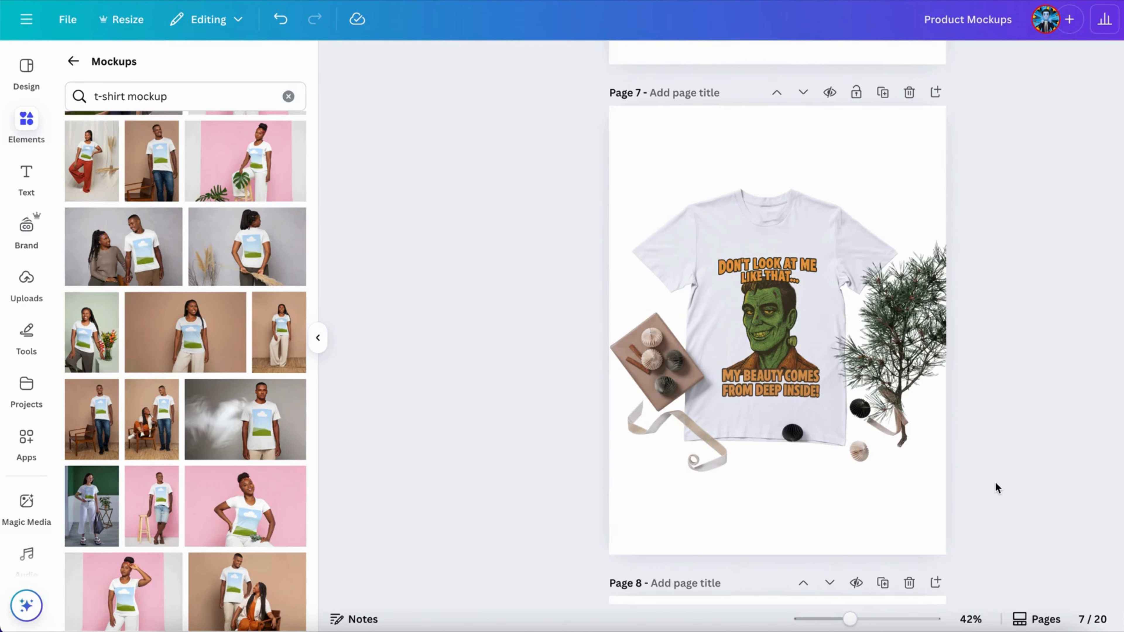
Step: Add the t-shirt mockup of the man leaning on a stool to page 8, enlarge it to full page height and shift it left
scroll(996, 488, down, 10)
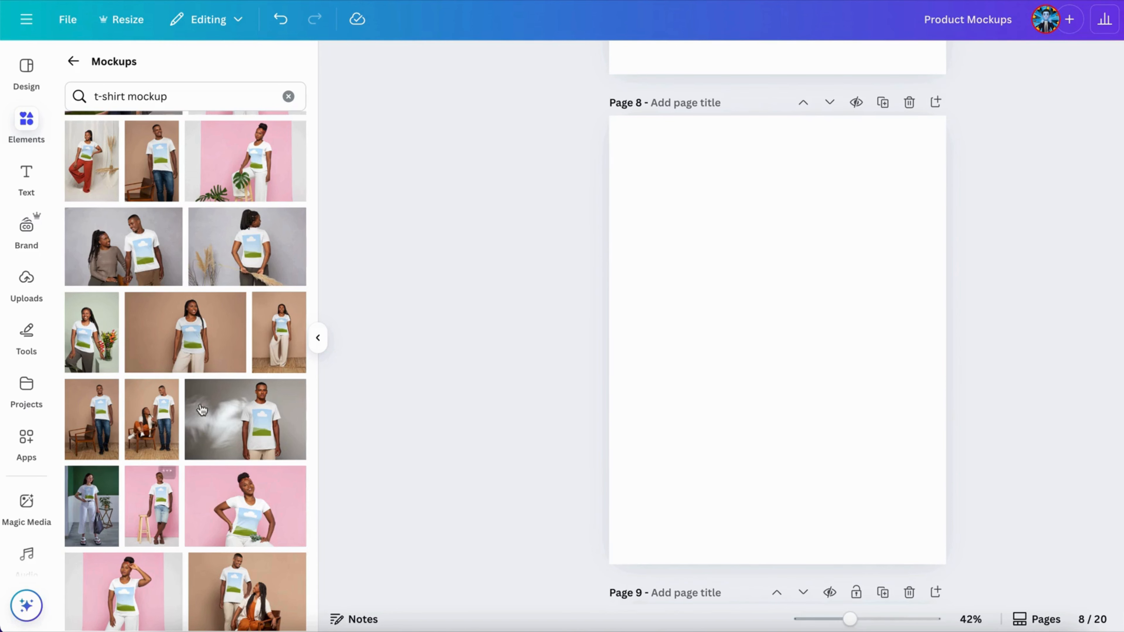
scroll(186, 421, down, 1)
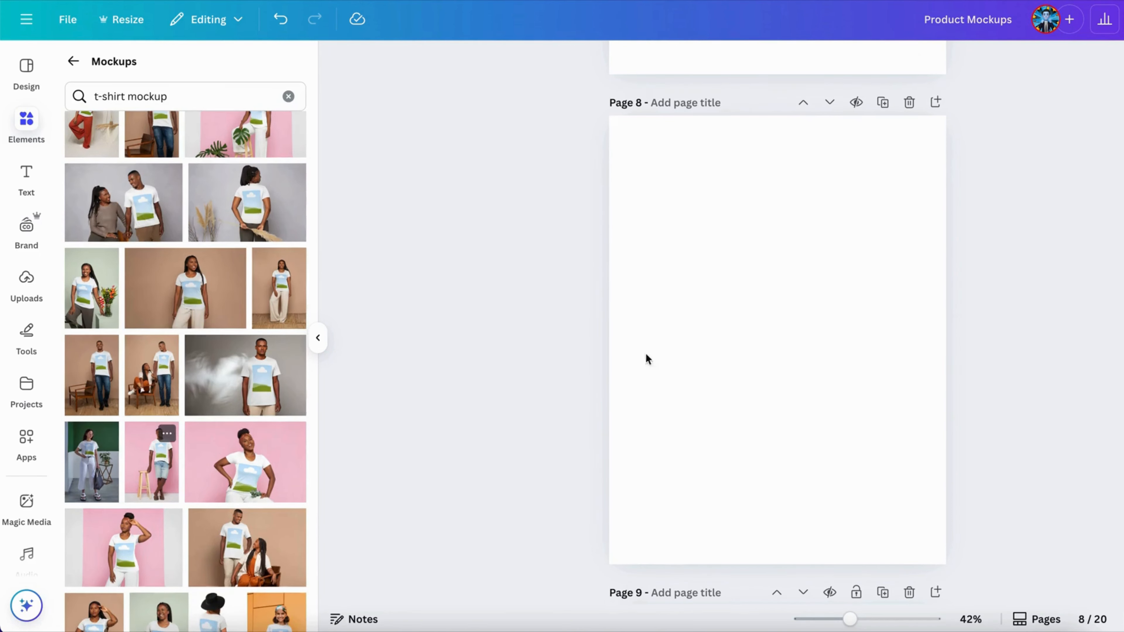
drag(746, 332, 633, 204)
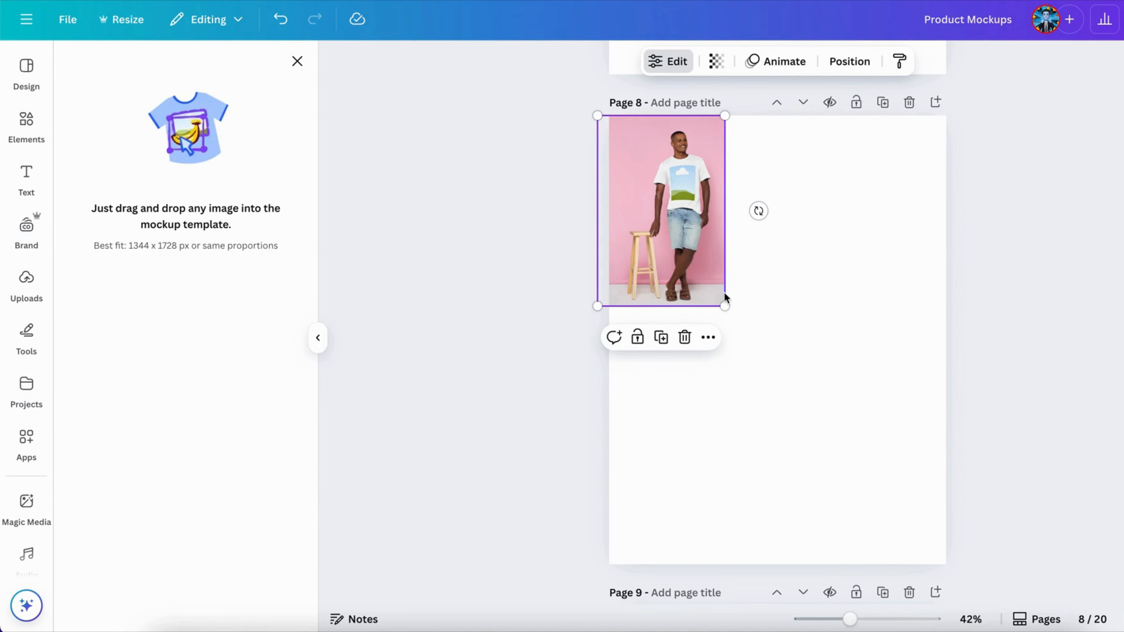
drag(725, 306, 858, 592)
drag(853, 368, 770, 367)
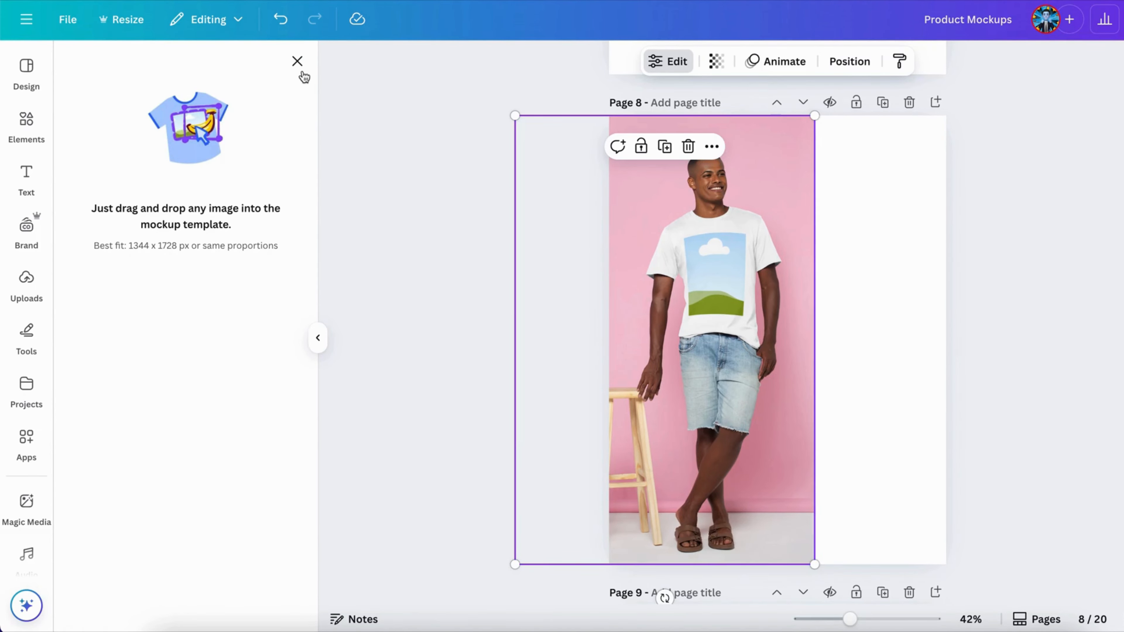
Step: Add the t-shirt mockup of the standing woman in wide beige trousers to page 8 and enlarge it to full page height beside the man
click(297, 62)
scroll(213, 509, down, 2)
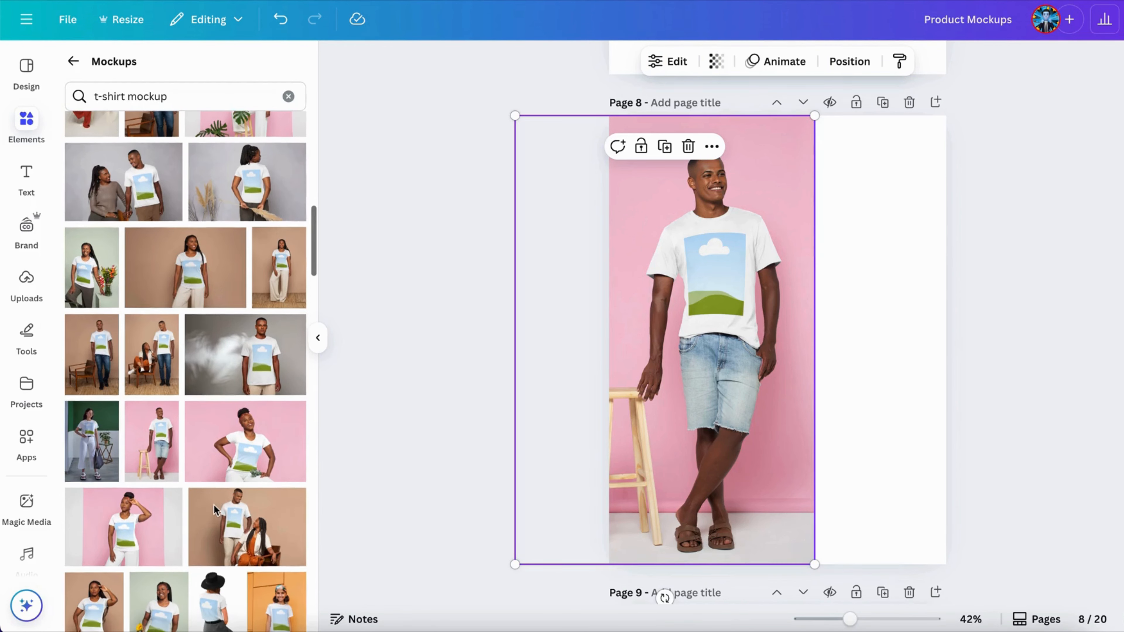
scroll(275, 312, up, 2)
drag(274, 312, 787, 264)
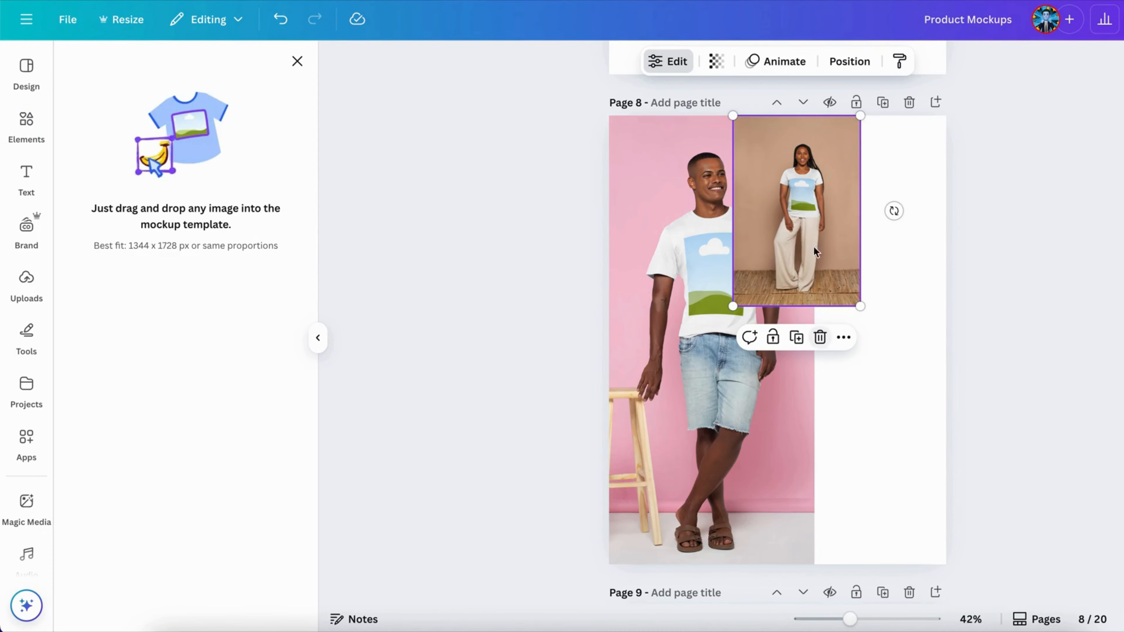
drag(860, 306, 1014, 574)
drag(831, 404, 803, 370)
drag(1001, 537, 1020, 564)
Step: Bring the man's t-shirt mockup to the front on page 8 and shift it slightly left to uncover the woman
click(640, 185)
right_click(641, 183)
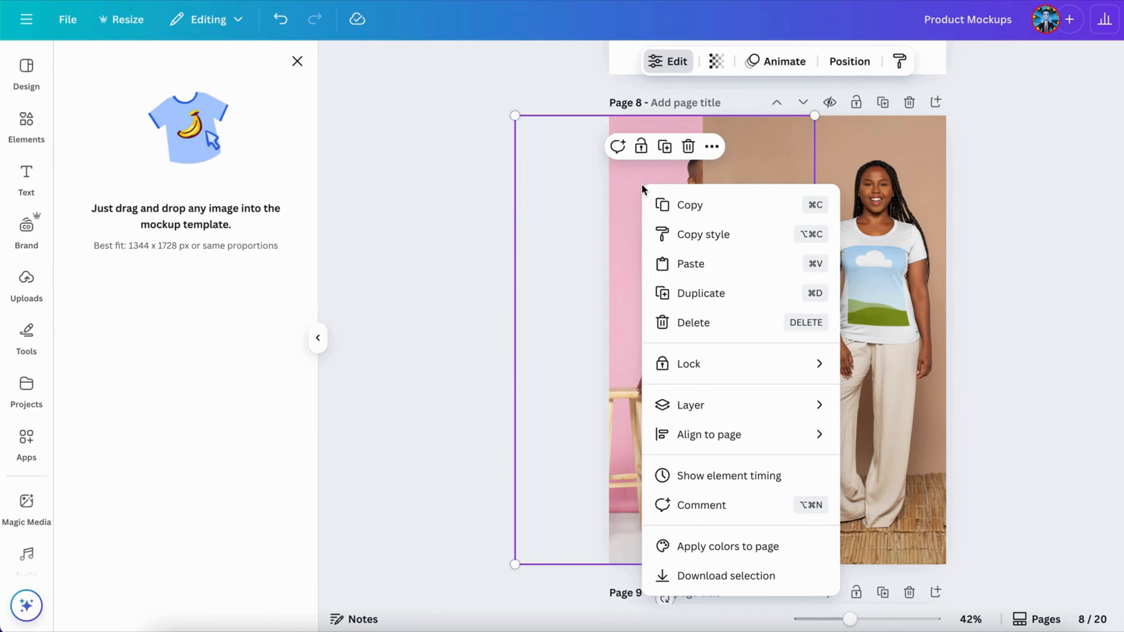
mouse_move(721, 406)
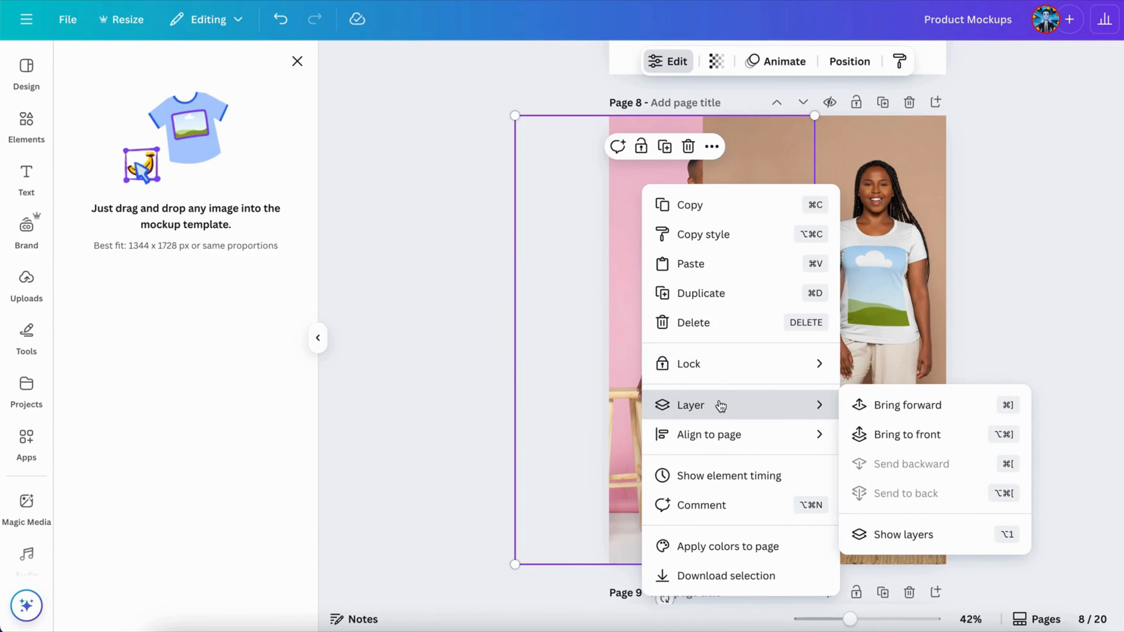
click(905, 435)
drag(782, 437, 755, 459)
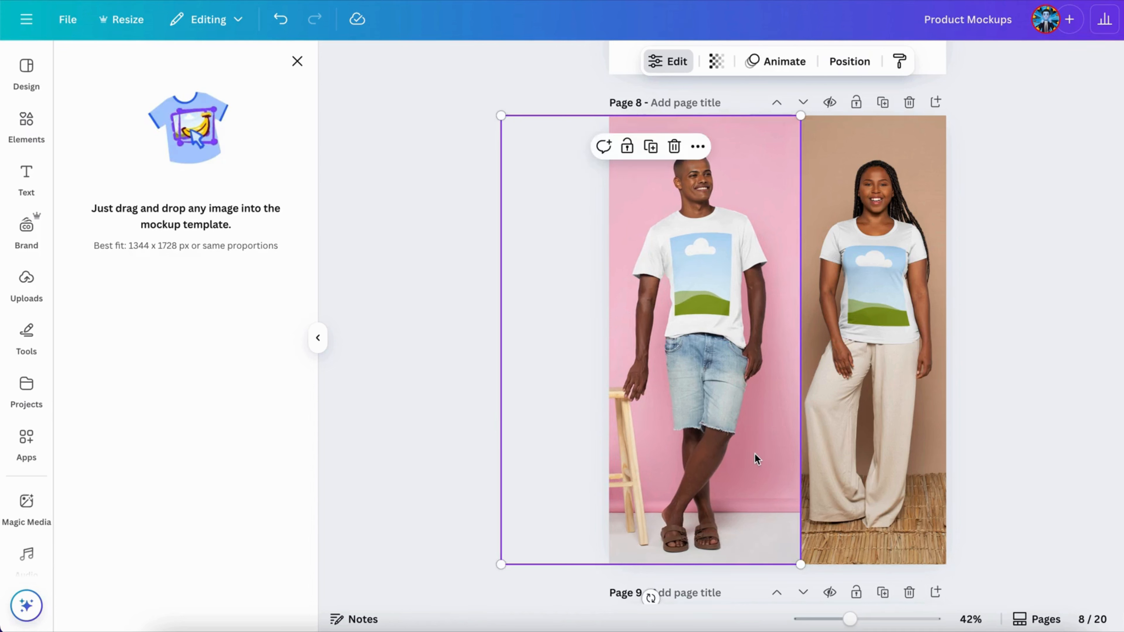
Step: Fine-tune the size and position of both t-shirt mockups so the man and woman split page 8 roughly in half
click(859, 448)
drag(1019, 562, 1009, 555)
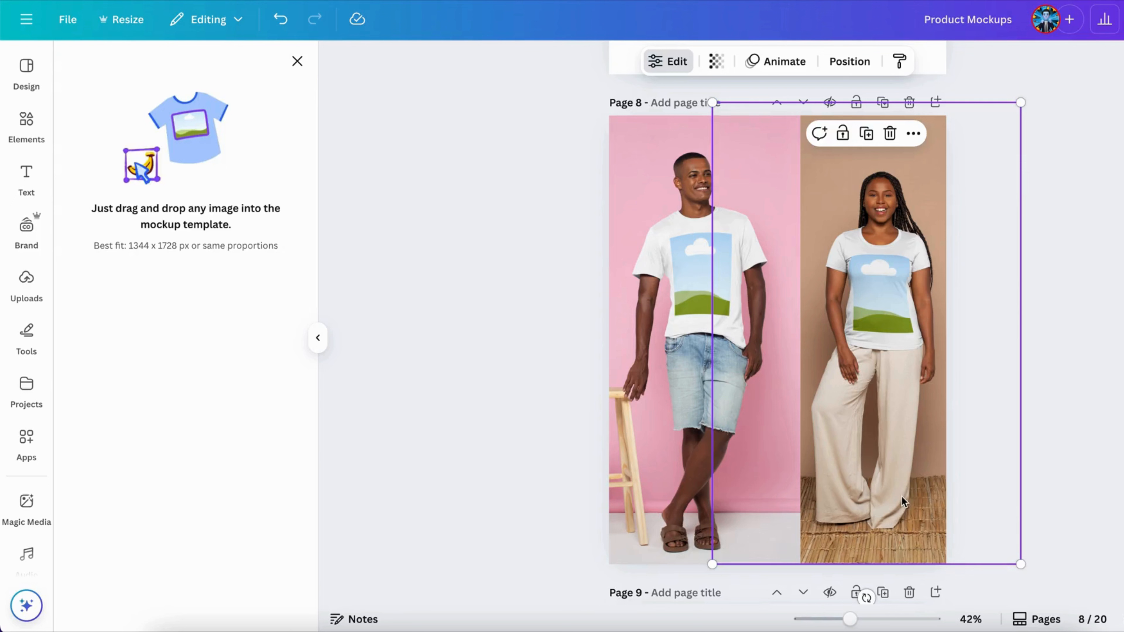
drag(1021, 103, 1024, 98)
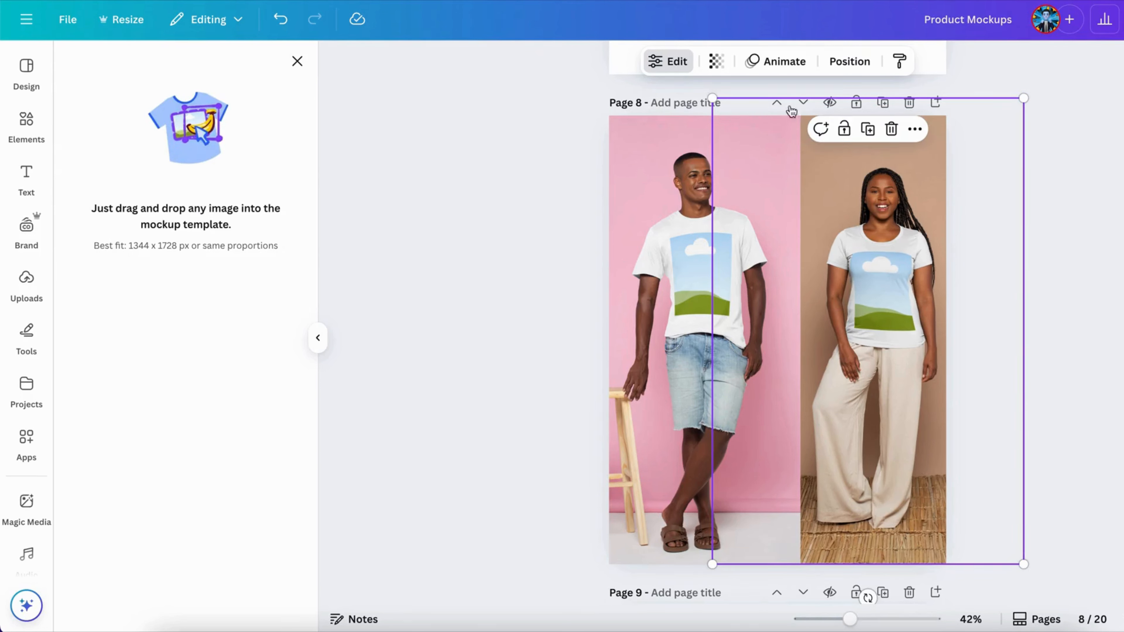
drag(770, 158, 761, 164)
drag(669, 162, 643, 155)
click(896, 132)
drag(1017, 97, 1018, 97)
drag(1018, 97, 1020, 93)
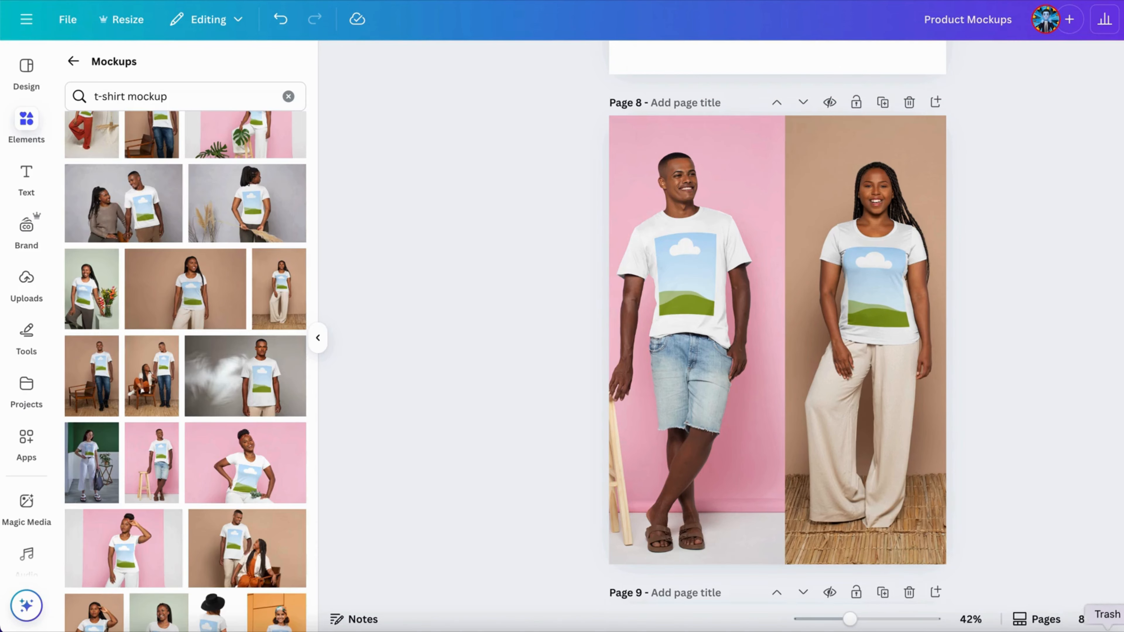
Step: Bring the 1 YouAreMyHalloweenFinal.png artwork from the "2 TShirt" folder onto page 8 and drop it into the man's t-shirt
click(1062, 631)
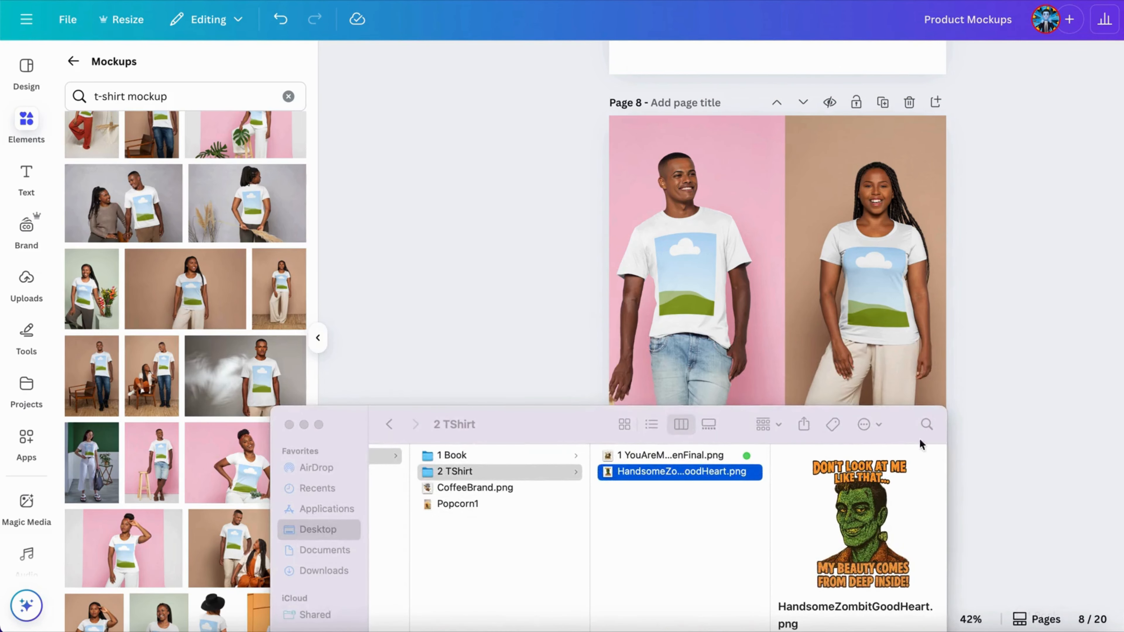
click(636, 455)
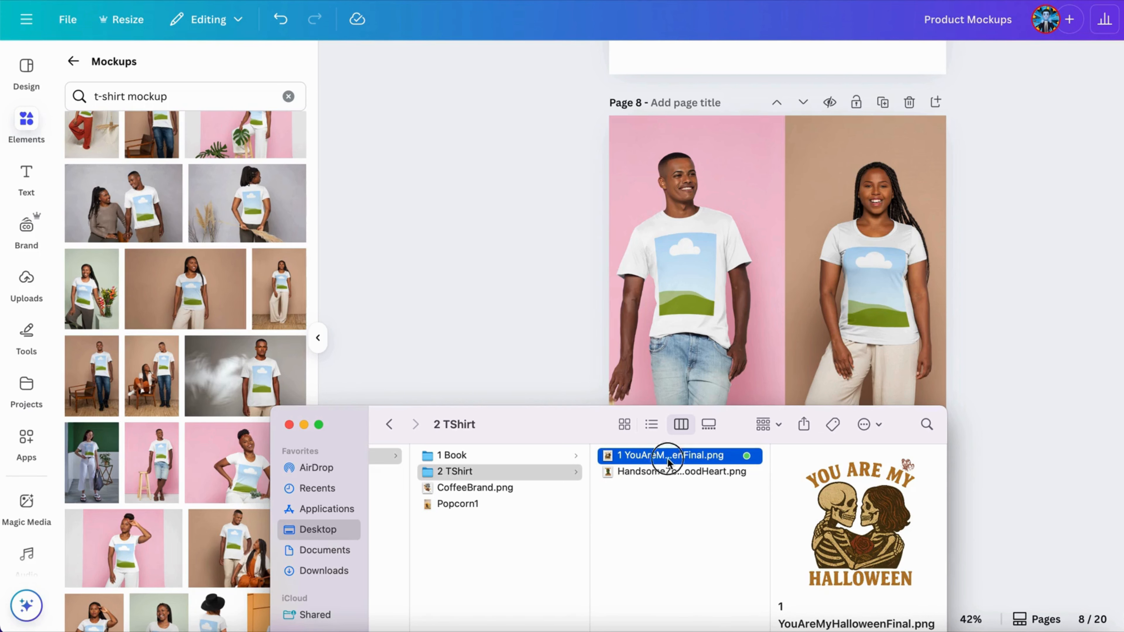
drag(668, 462, 761, 177)
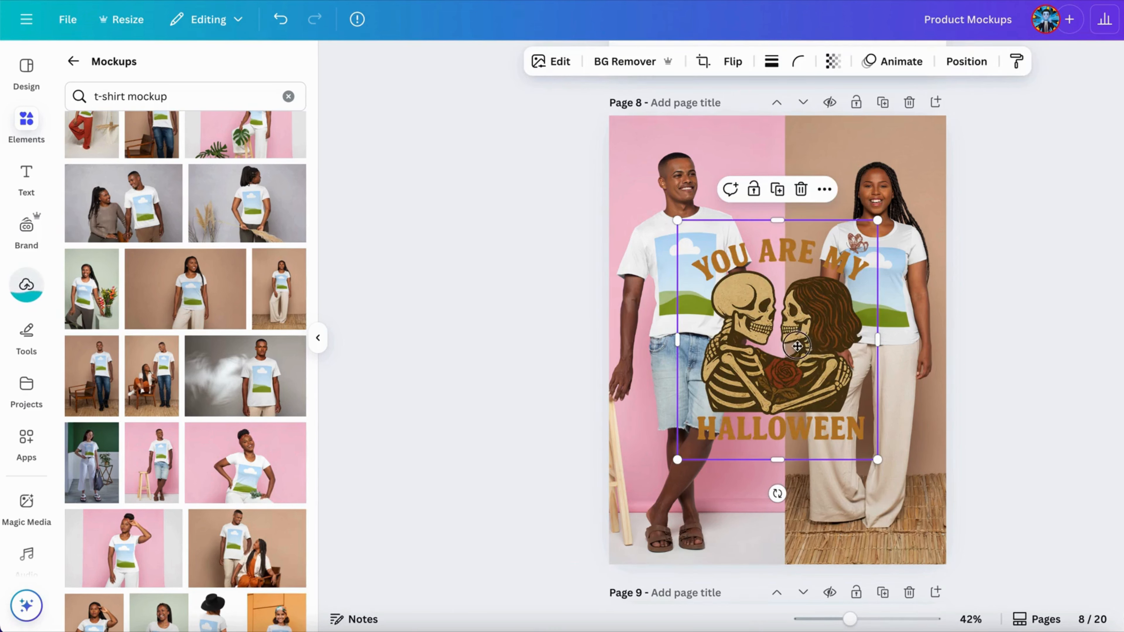
drag(812, 347, 700, 278)
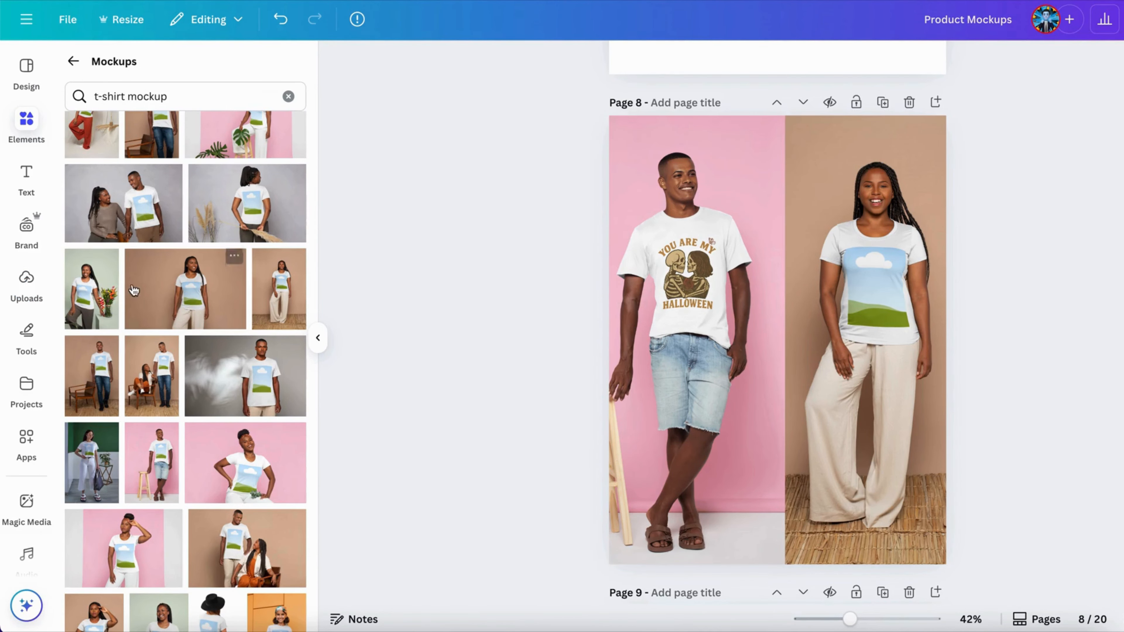
Step: Add the uploaded "You Are My Halloween" artwork to page 8 again and drop it into the woman's t-shirt
click(26, 281)
click(103, 249)
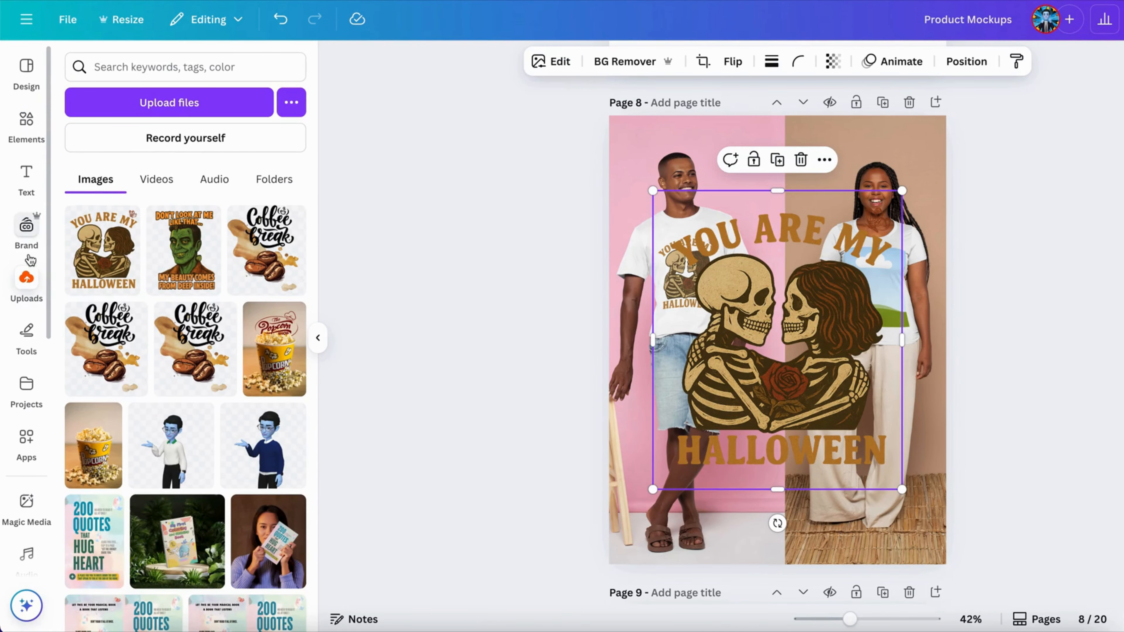
click(26, 120)
drag(748, 297, 882, 286)
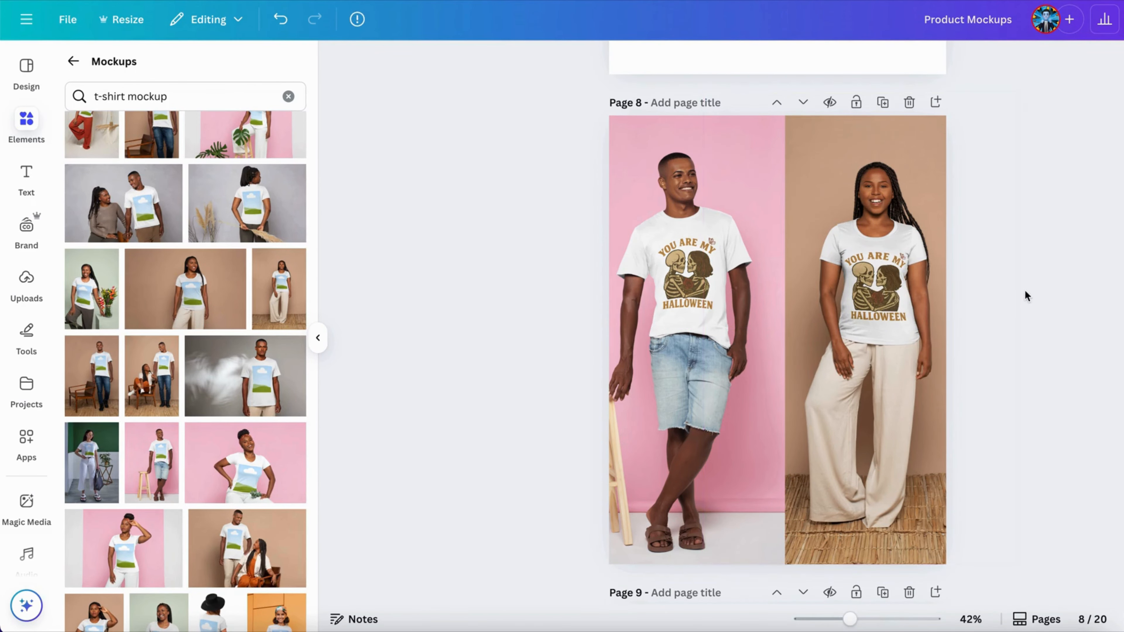